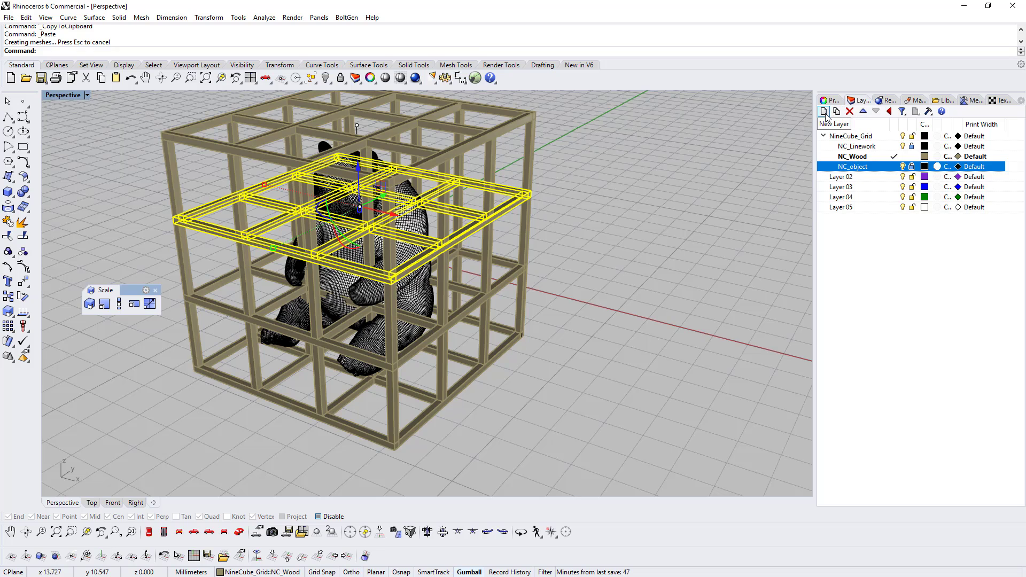
- Create a layer named NC_res01 under NineCube_Grid and assign the selected horizontal beam frame to it
click(824, 113)
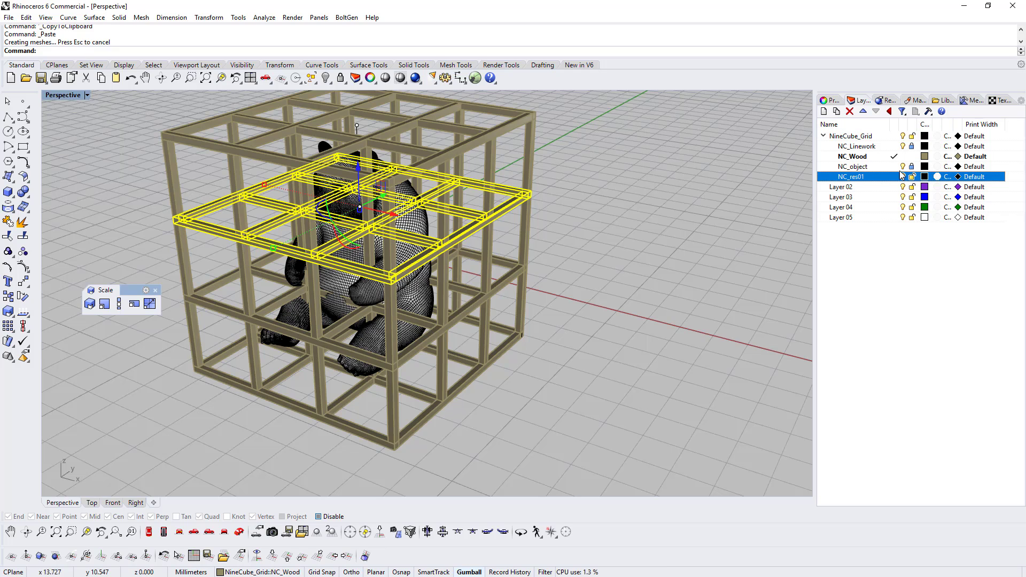
right_click(861, 179)
click(884, 360)
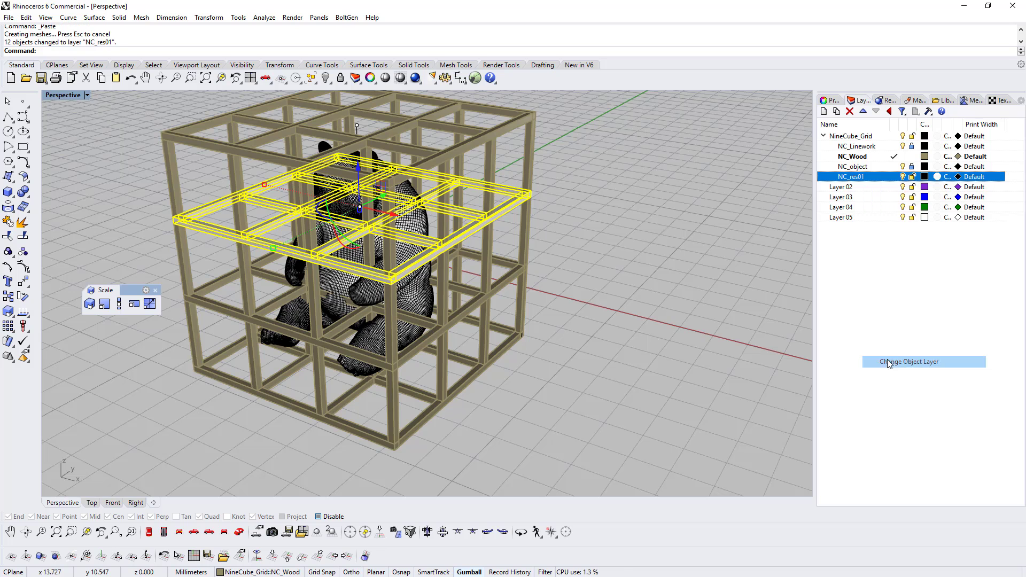
- Set the color of the NC_res01 layer to DarkGreen
click(925, 177)
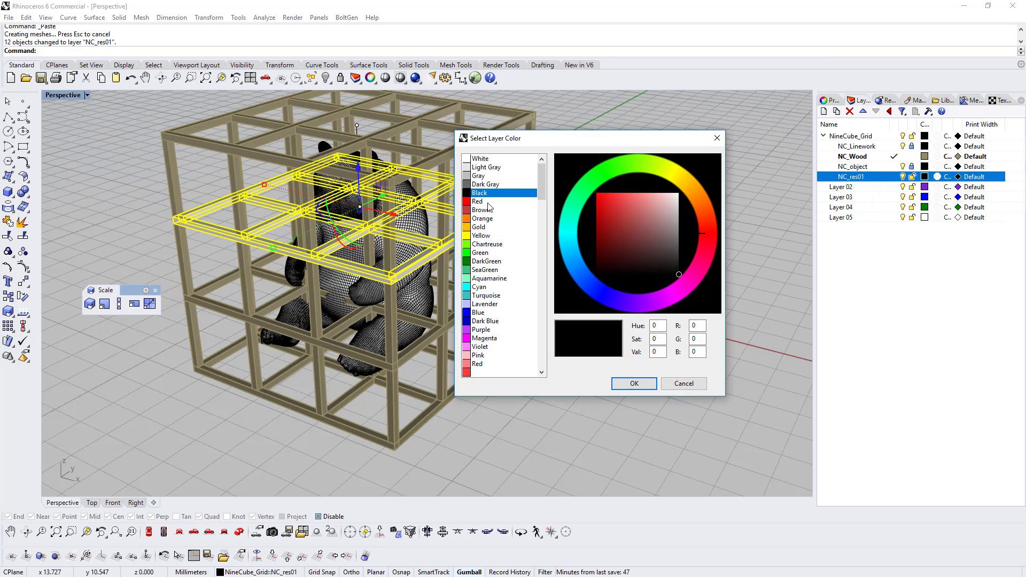
click(488, 261)
click(631, 383)
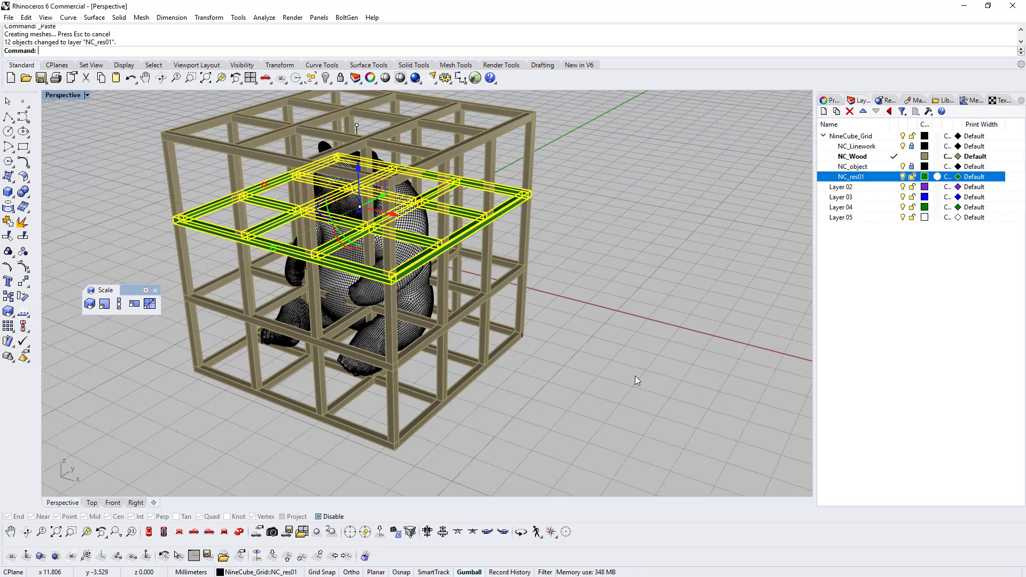
- Make NC_res01 the current layer and lock the NC_Wood layer
click(557, 291)
click(345, 270)
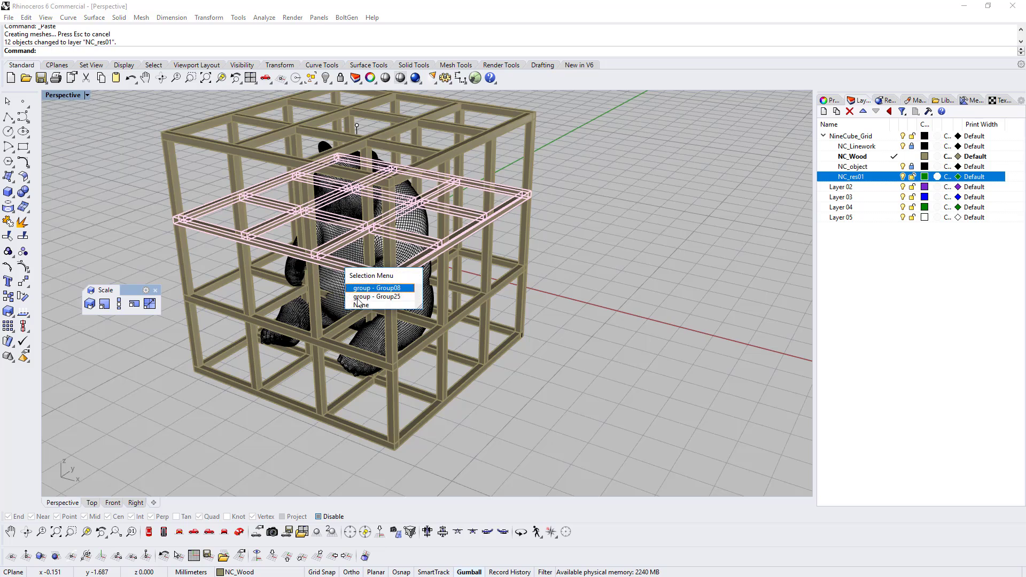
click(896, 177)
click(912, 156)
click(581, 246)
- Ungroup the green horizontal beam frame so its beams can be selected individually
scroll(369, 248, up, 3)
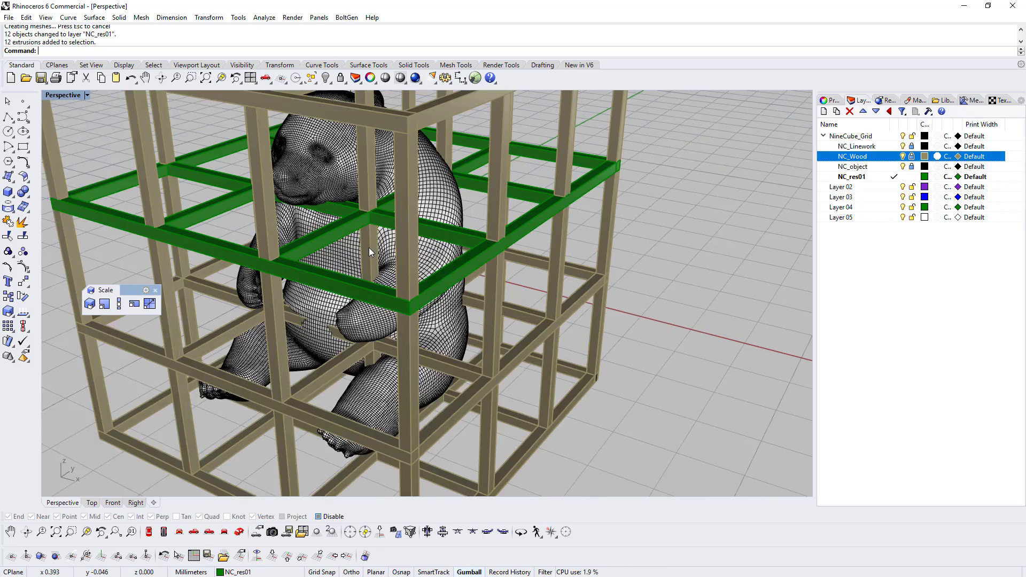
right_drag(369, 248, 491, 250)
scroll(491, 250, down, 4)
scroll(490, 250, up, 3)
click(458, 223)
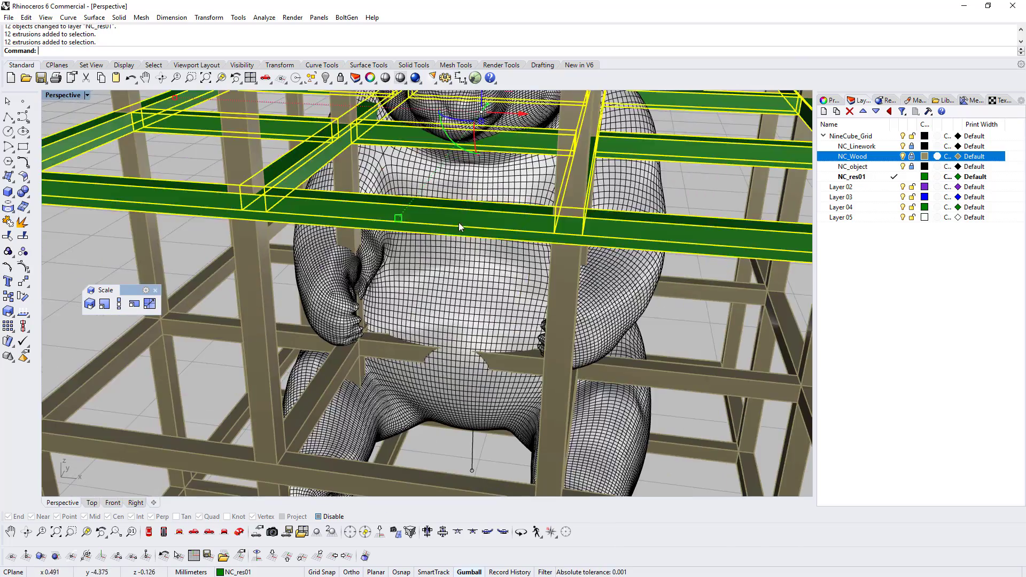
scroll(458, 222, down, 1)
right_drag(430, 227, 405, 216)
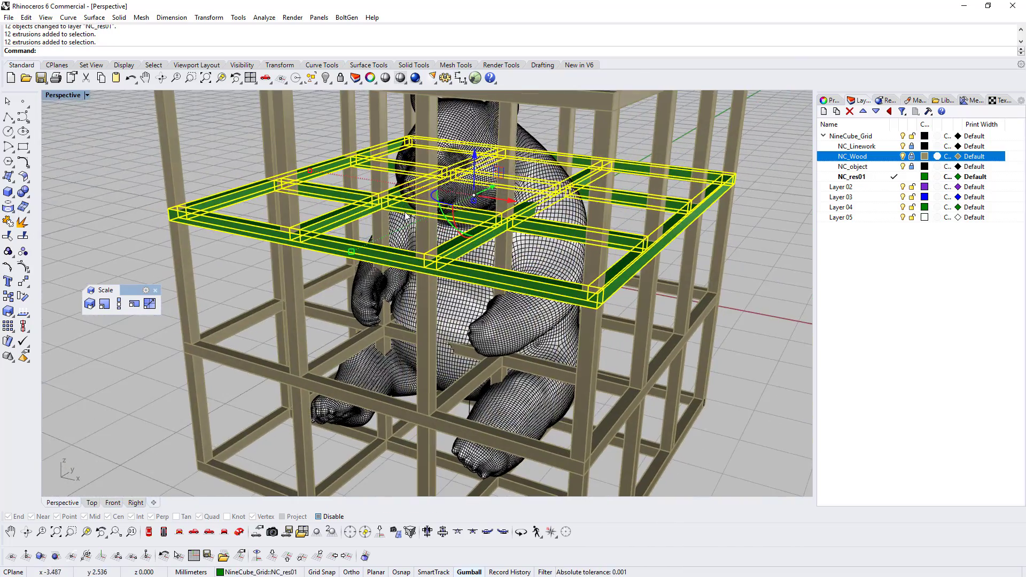
key(ctrl+shift+g)
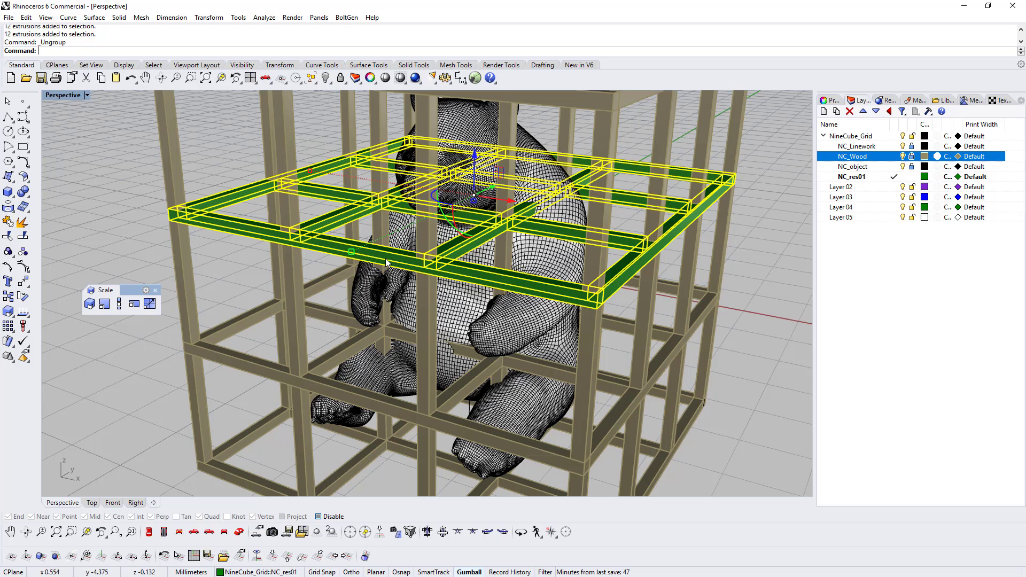
- Delete all green beams except the outer one running front to back beside the panda, and select that remaining beam
click(227, 221)
shift+click(229, 201)
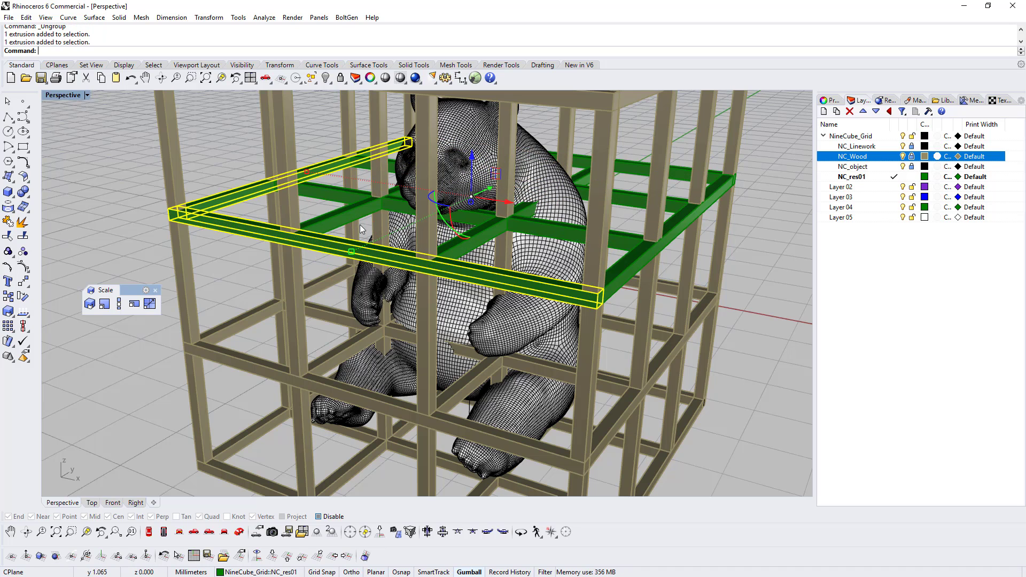
shift+click(470, 237)
shift+click(615, 270)
shift+click(634, 240)
shift+click(646, 204)
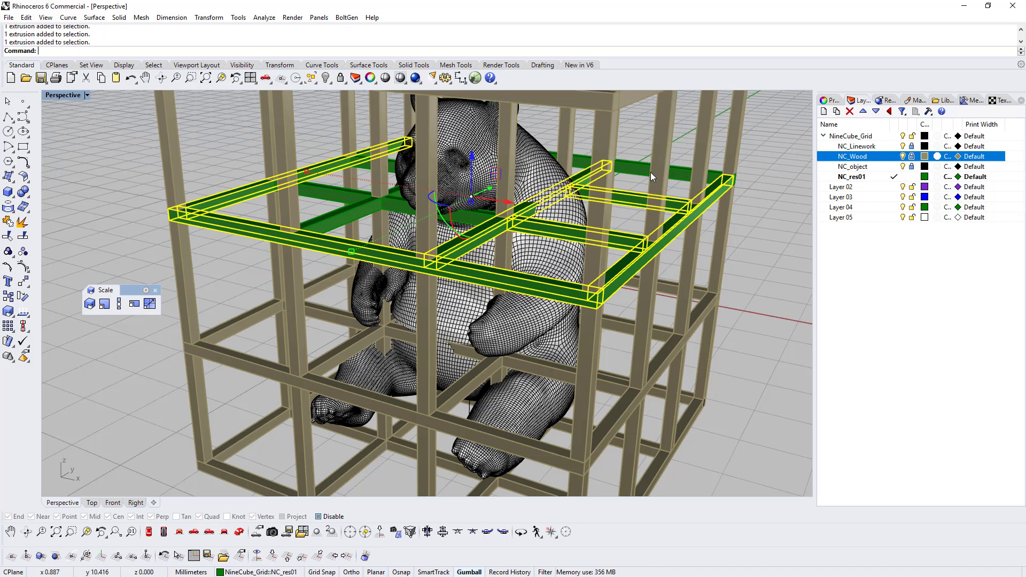
shift+click(650, 172)
right_drag(383, 208, 424, 230)
ctrl+click(261, 212)
shift+click(380, 244)
shift+click(370, 214)
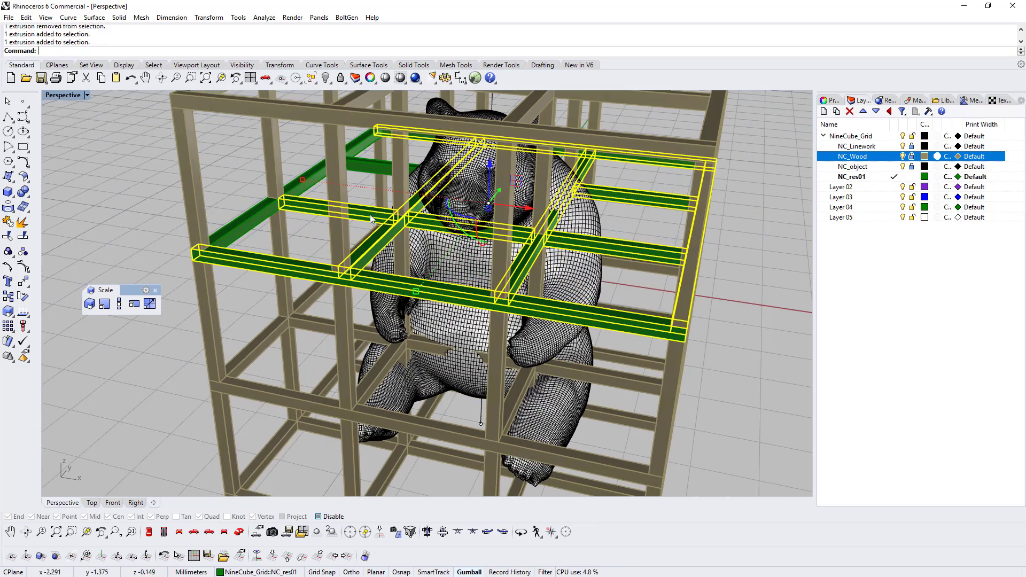
shift+click(386, 169)
click(516, 181)
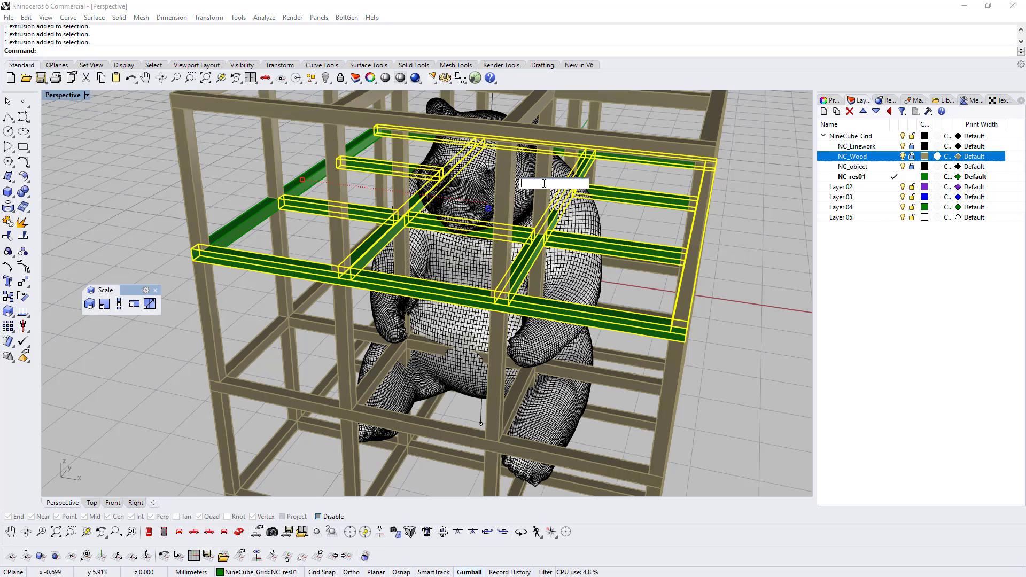
right_drag(673, 210, 716, 206)
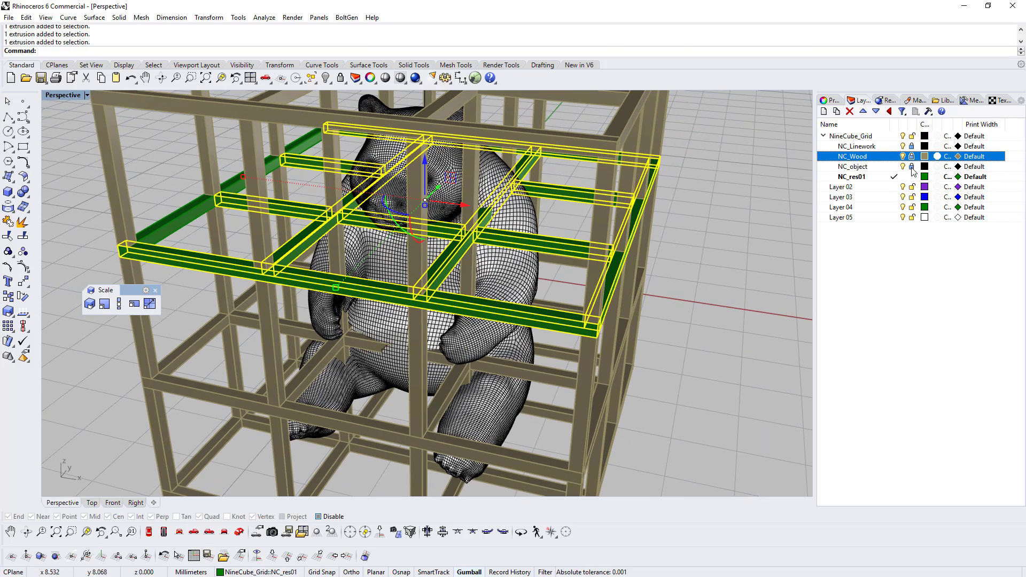
shift+click(468, 177)
key(Delete)
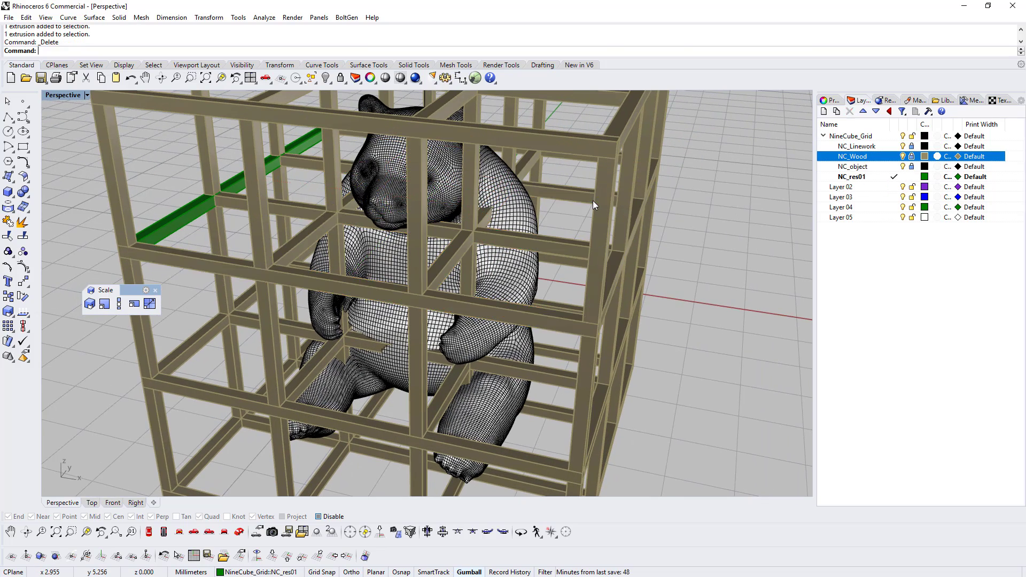
right_drag(592, 201, 278, 222)
click(271, 214)
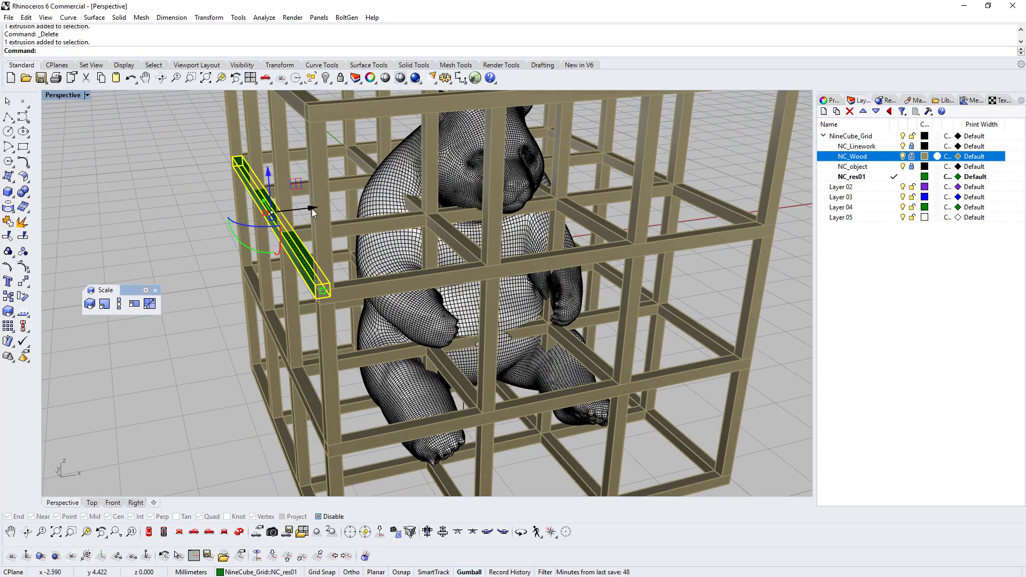
- Try moving the remaining green beam sideways toward the middle of the grid, and undo the move
drag(312, 208, 505, 195)
right_drag(569, 202, 525, 216)
key(ctrl+z)
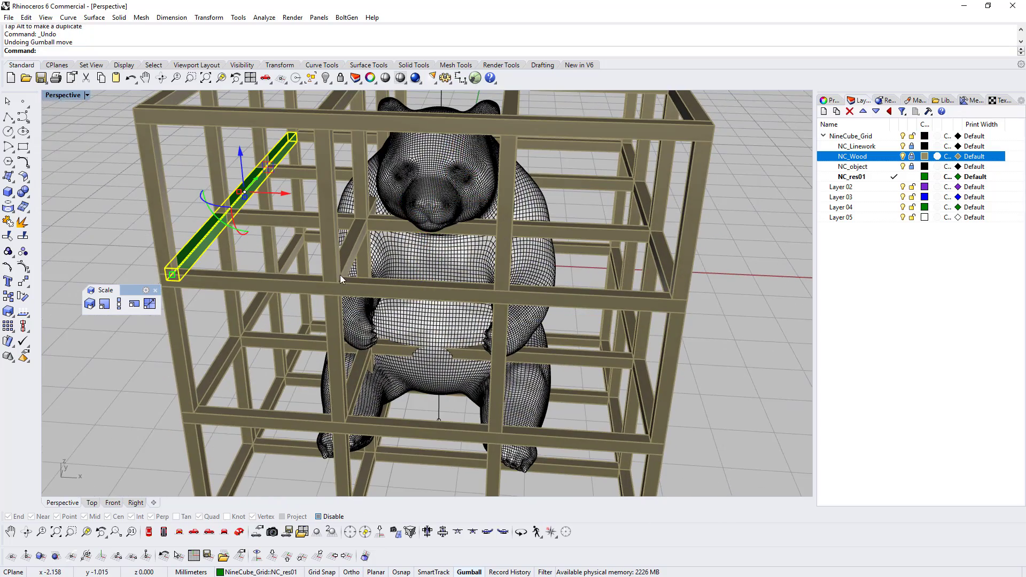
- Move the green beam horizontally from its front end corner to the middle of the grid's front, with object snaps limited to End and Mid
key(Return)
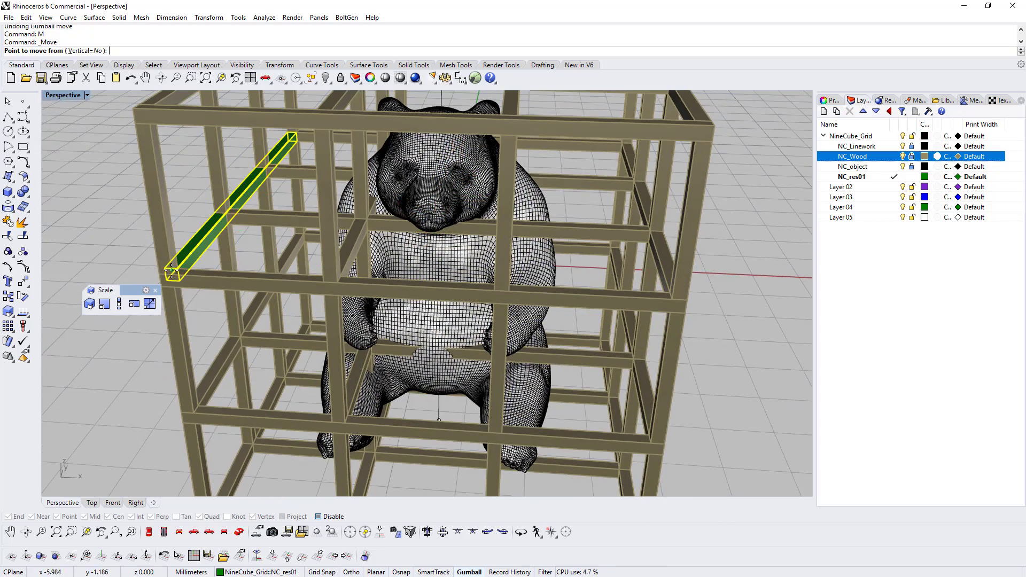
click(324, 516)
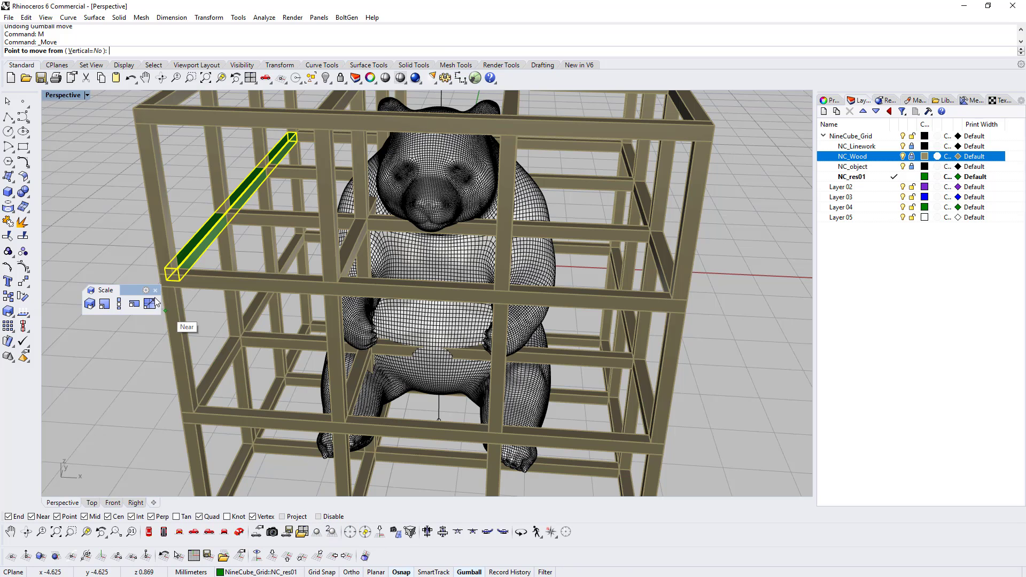
click(172, 270)
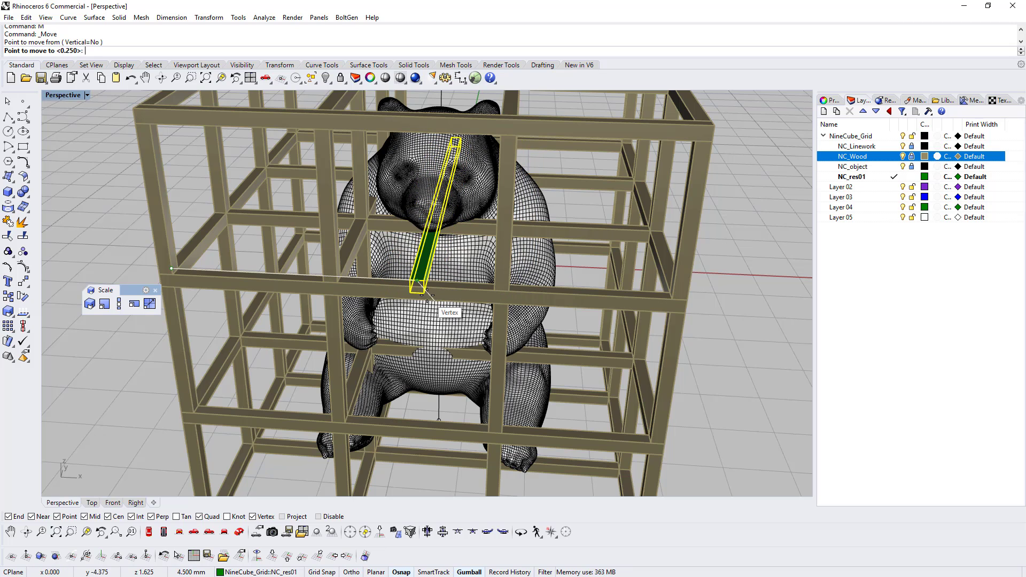
click(252, 518)
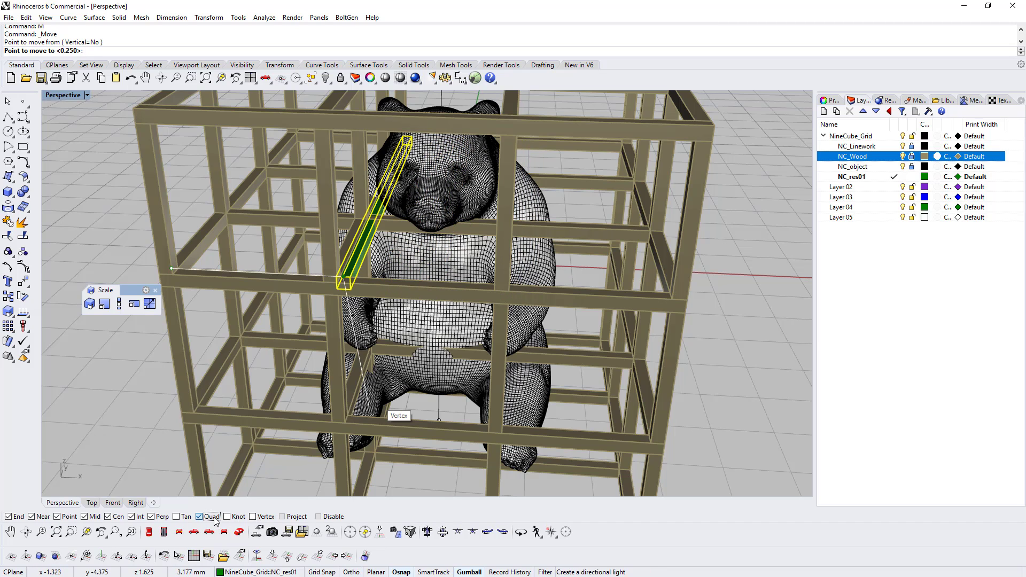
click(213, 517)
click(161, 517)
click(139, 517)
click(117, 517)
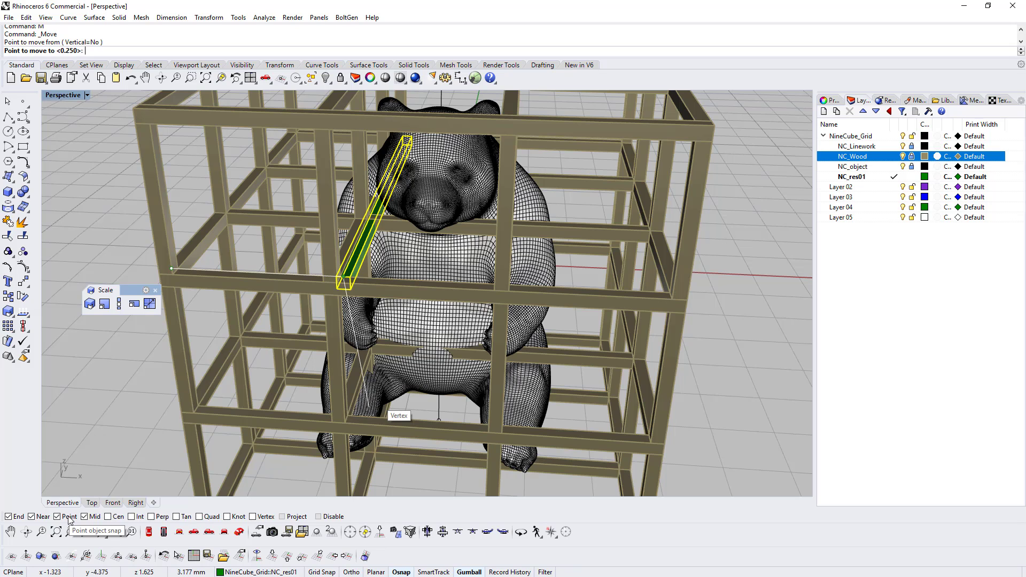
click(68, 517)
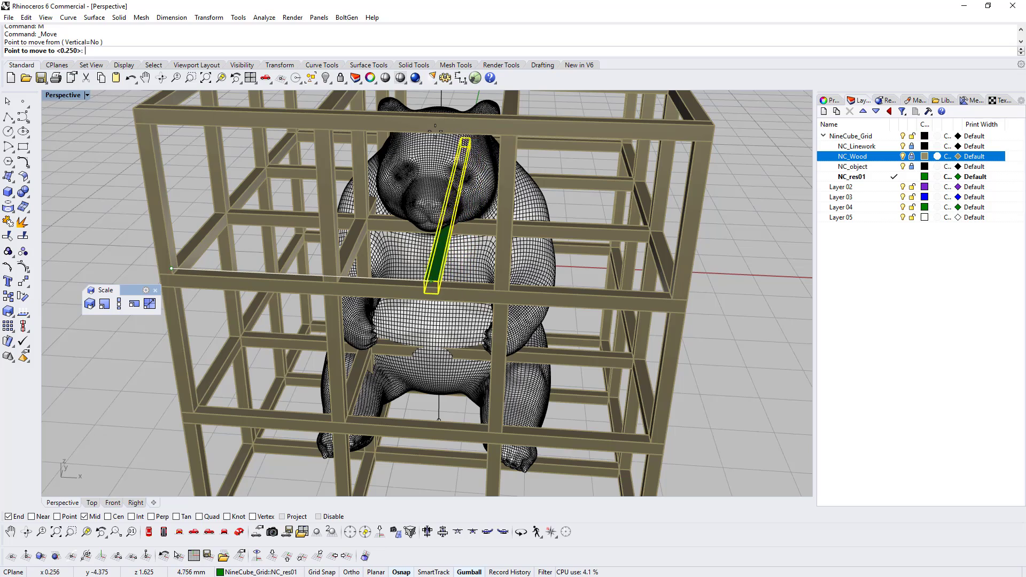
right_drag(442, 118, 355, 207)
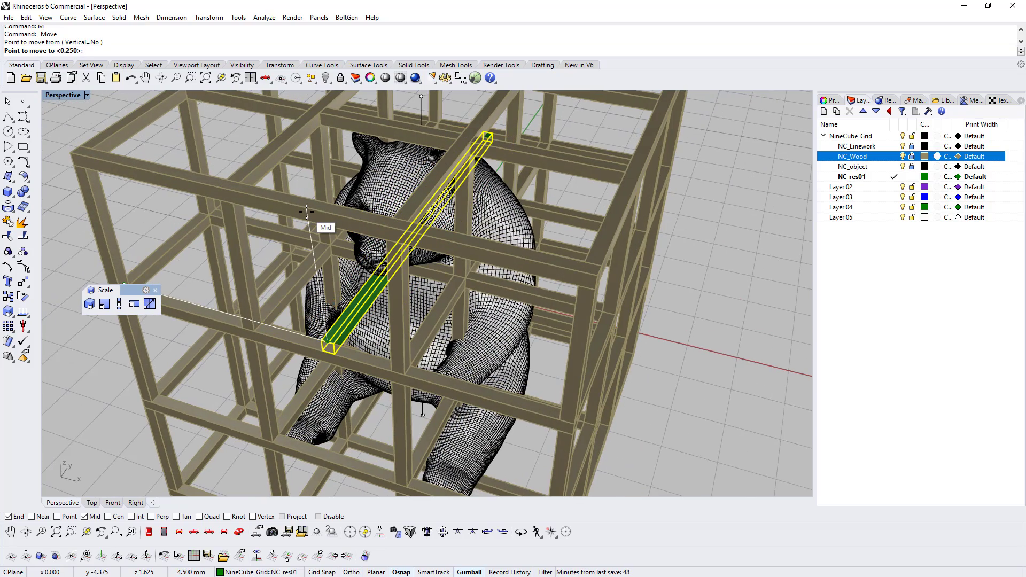
click(306, 212)
- Close the floating Scale toolbar that sits near the green beam's front end
right_drag(435, 271, 298, 278)
scroll(483, 221, down, 5)
scroll(463, 267, up, 8)
scroll(190, 258, up, 3)
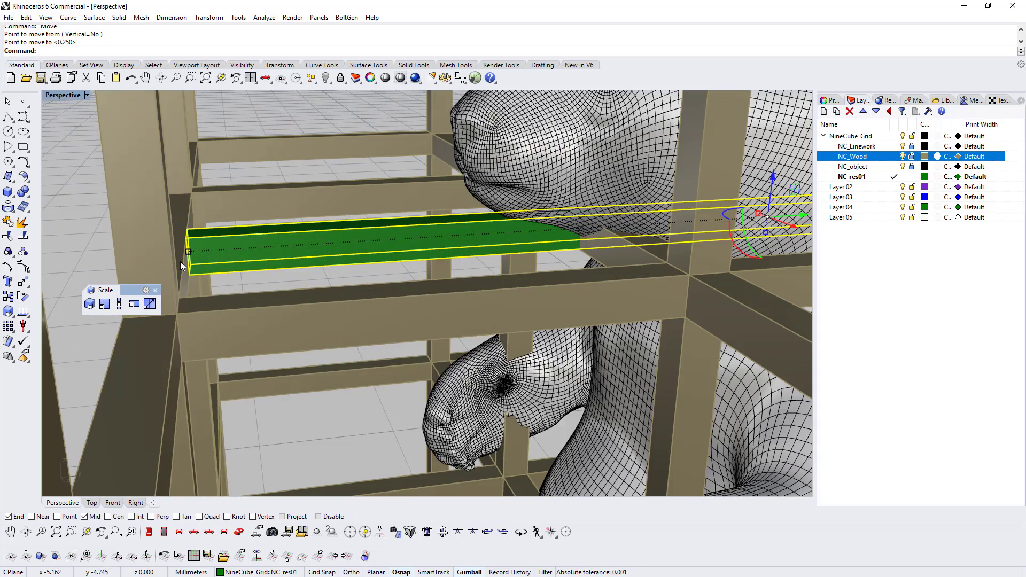
scroll(188, 249, down, 5)
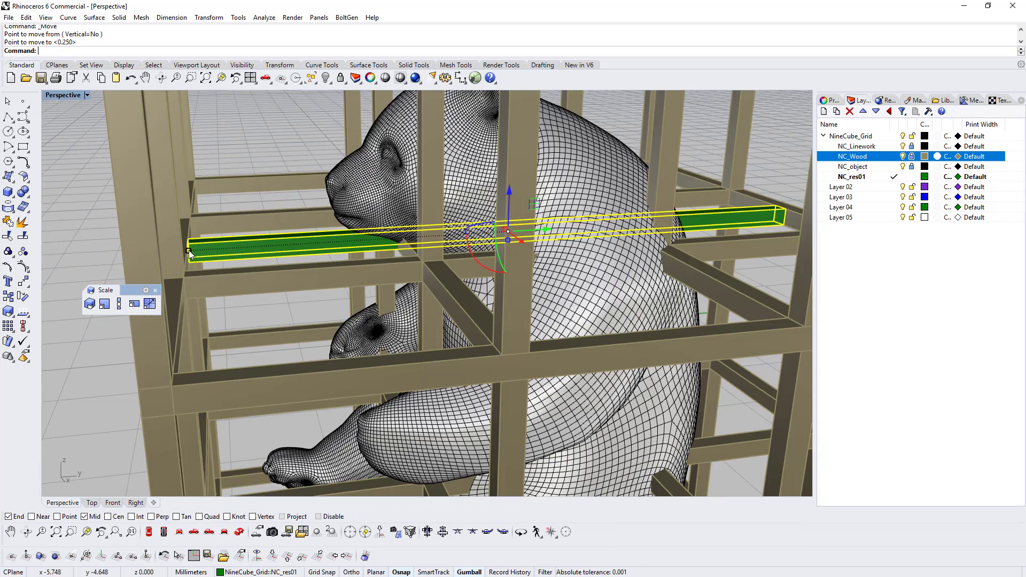
click(156, 290)
- Try shortening the green beam along its length with the gumball scale handle, and undo the scaling
drag(190, 251, 327, 264)
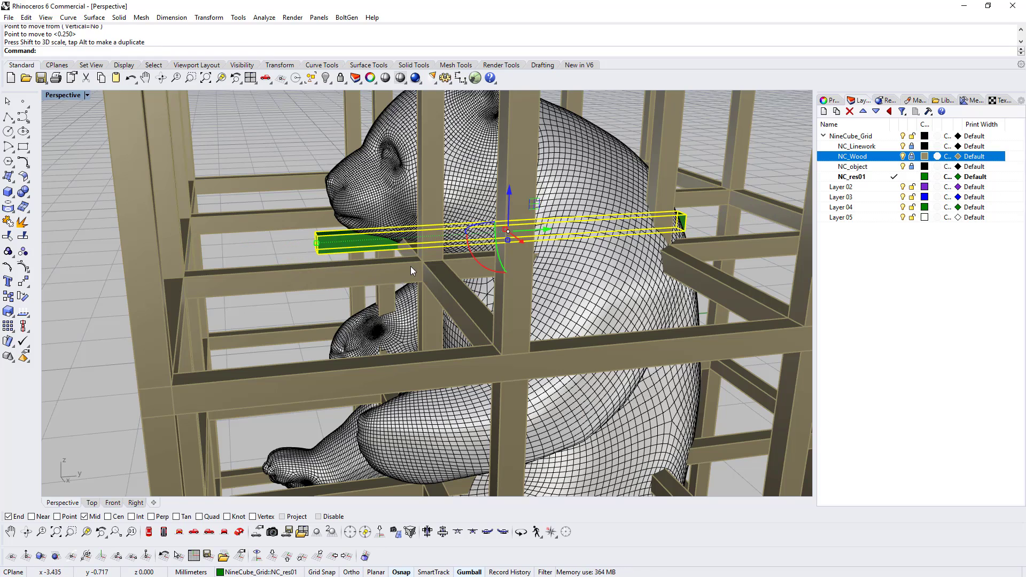
right_drag(410, 266, 396, 278)
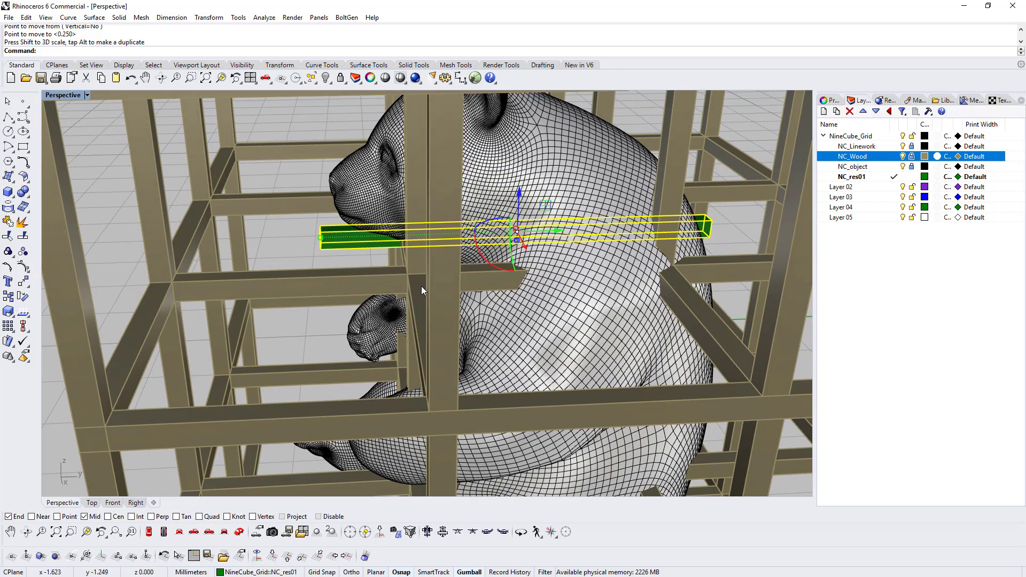
key(ctrl+z)
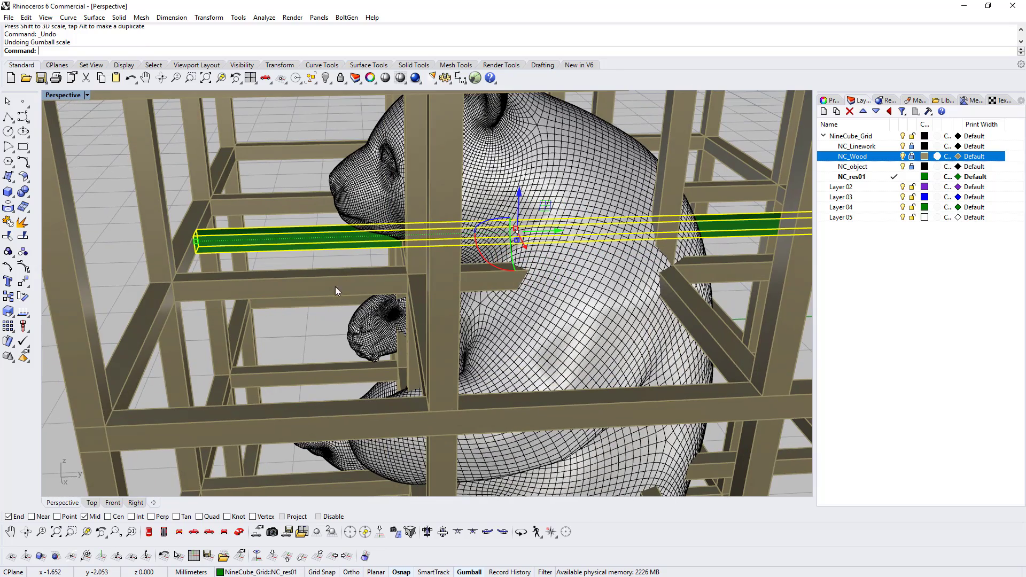
- Shorten the green beam with Scale1D about its midpoint, using its front end corner as the first reference point
click(9, 316)
click(54, 316)
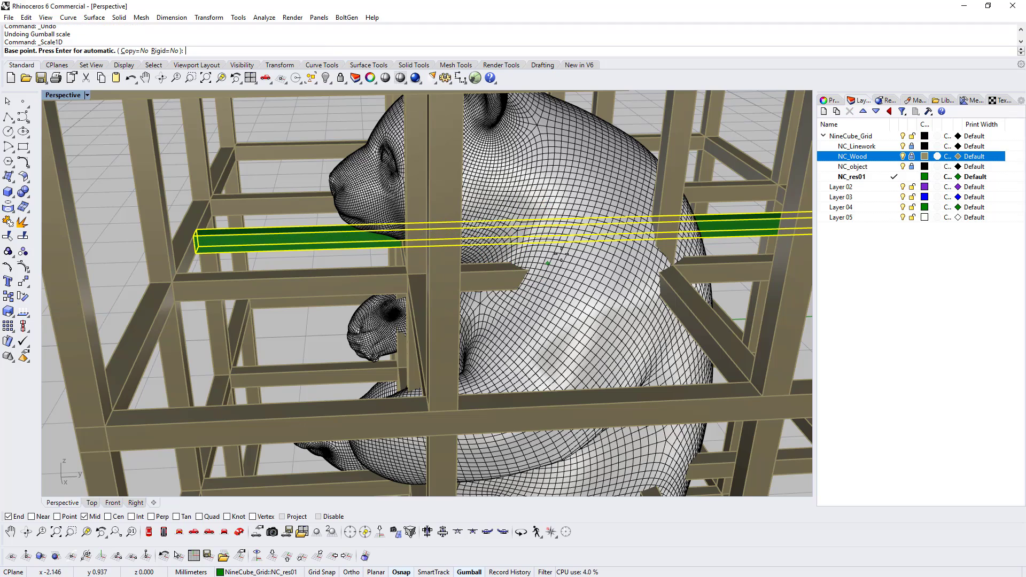
scroll(585, 222, down, 5)
scroll(485, 170, up, 3)
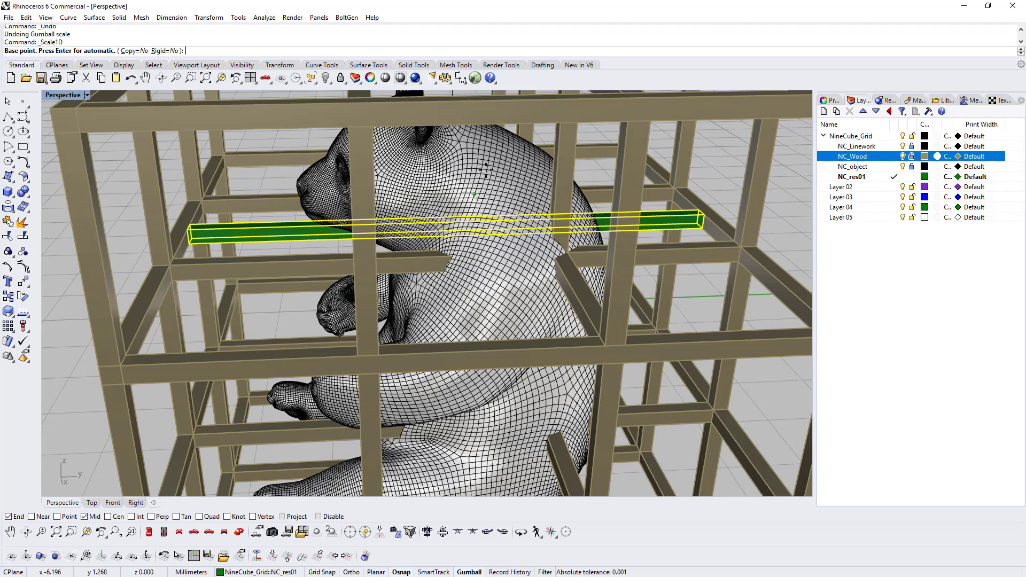
click(450, 235)
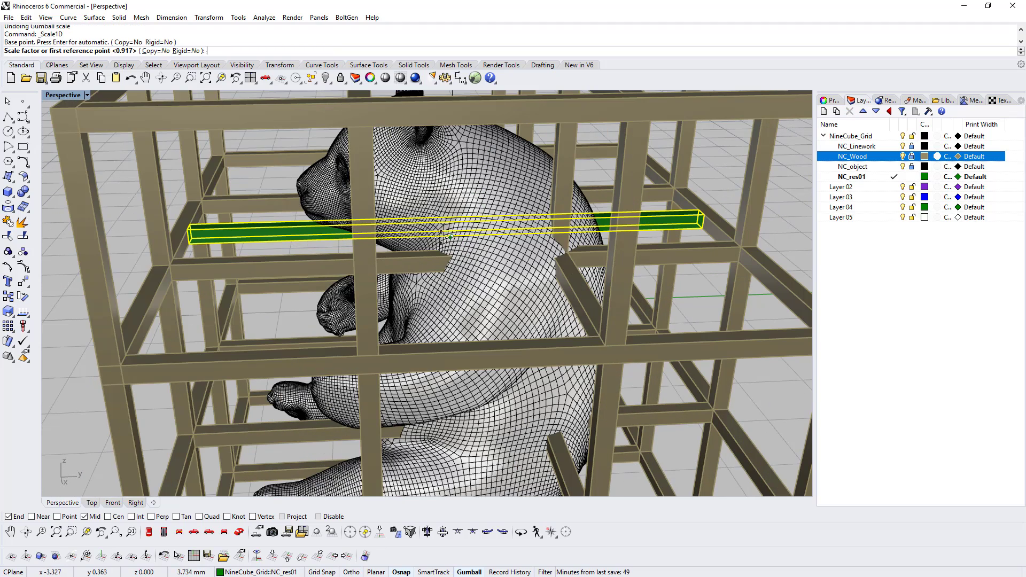
click(190, 244)
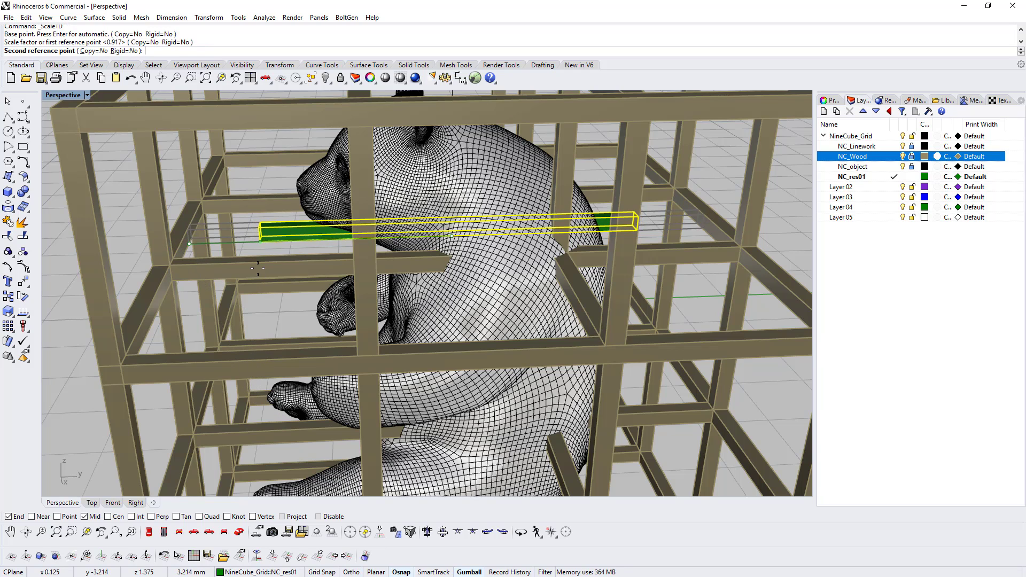
right_drag(277, 251, 353, 261)
click(234, 240)
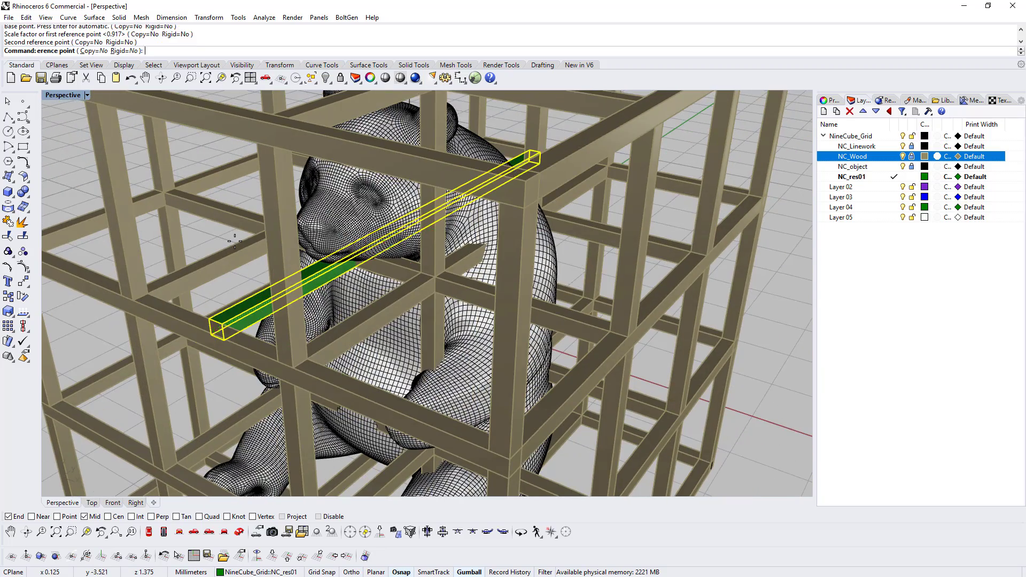
scroll(235, 241, down, 3)
scroll(237, 240, up, 8)
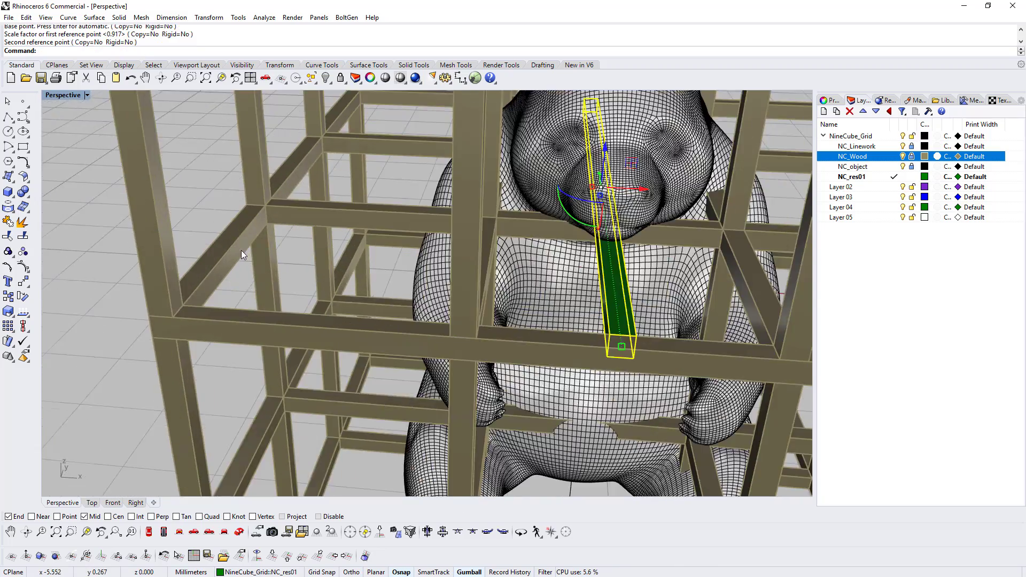
- Draw a straight guide polyline between the two end corners of the front outer cube's side beam, at the green beam's level
key(Escape)
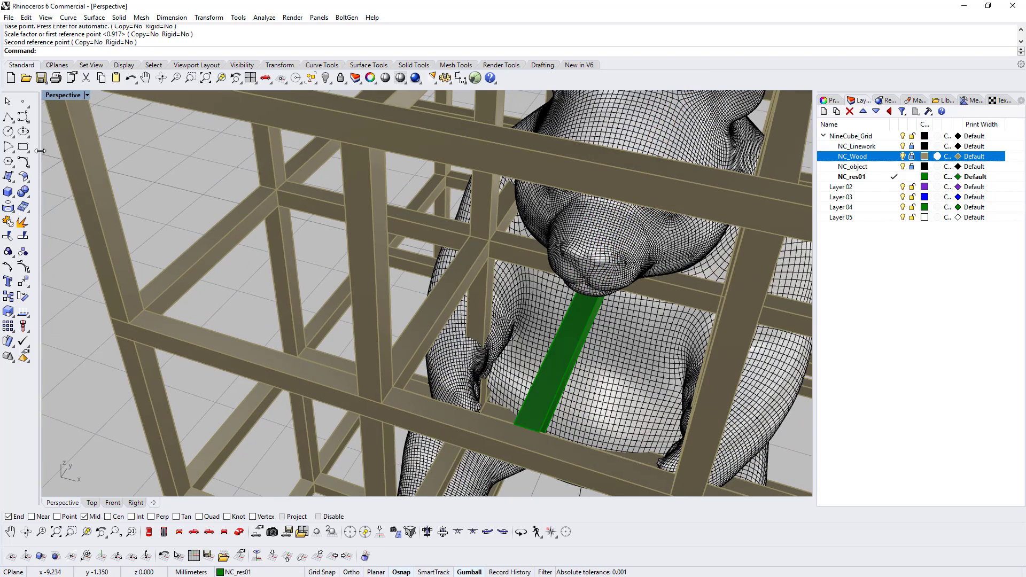
click(8, 117)
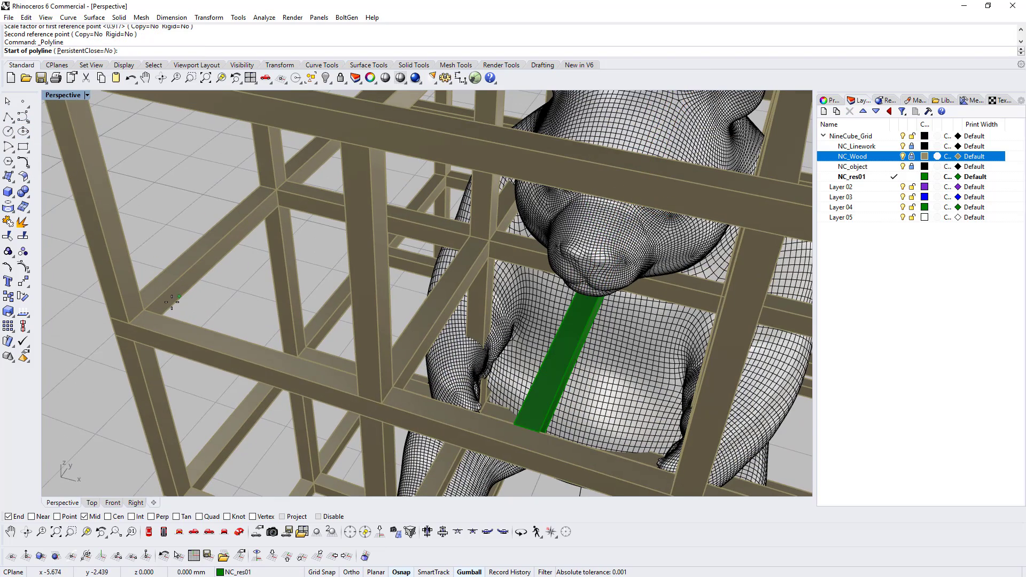
click(143, 310)
click(274, 191)
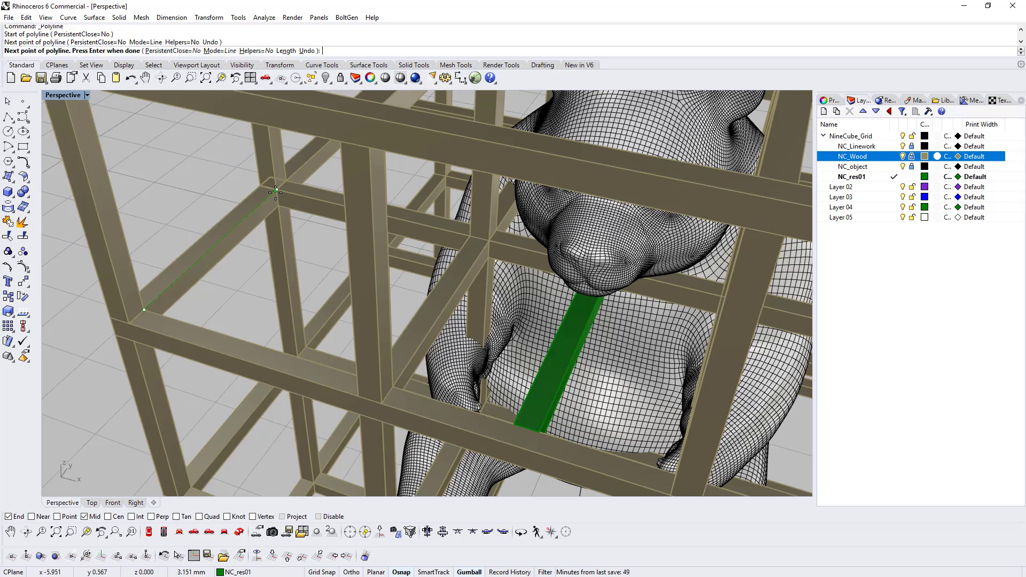
key(Return)
scroll(321, 235, down, 10)
right_drag(374, 235, 313, 235)
scroll(313, 232, up, 5)
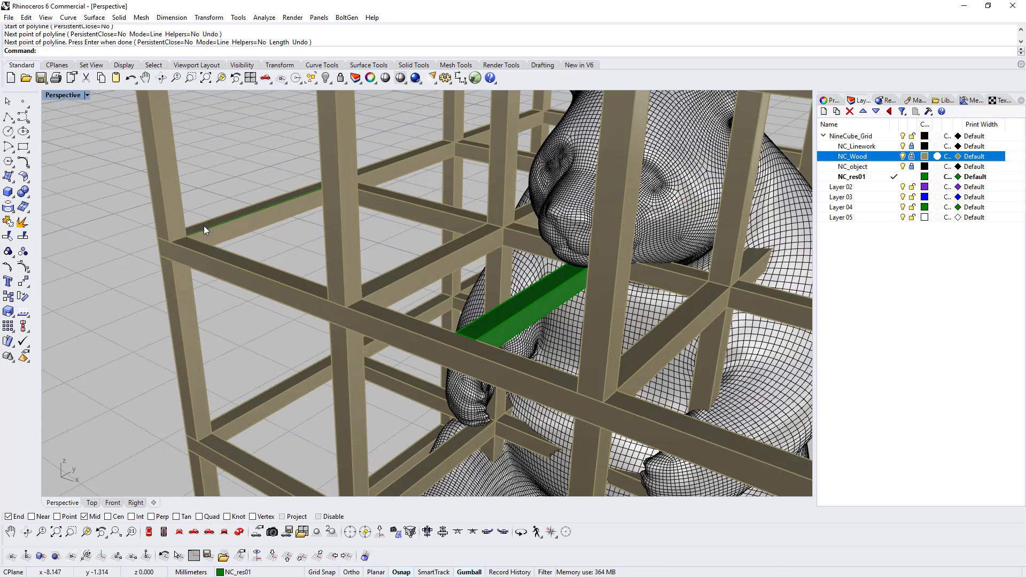
right_drag(192, 232, 404, 284)
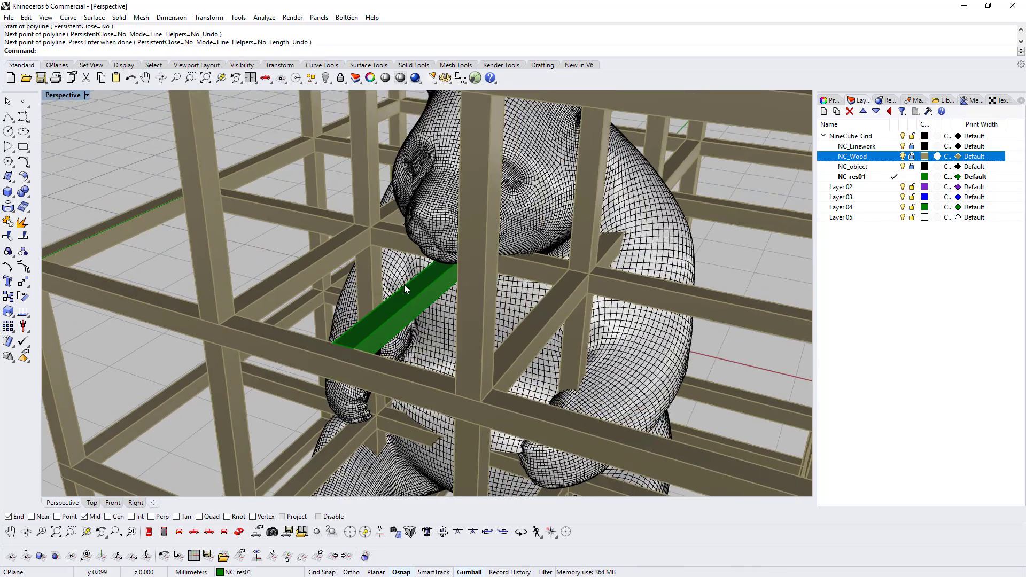
- Try shortening the green beam with Scale1D about its midpoint, from its front end corner to the guide line's midpoint, and undo the scaling
click(405, 286)
scroll(405, 288, up, 3)
scroll(422, 272, down, 3)
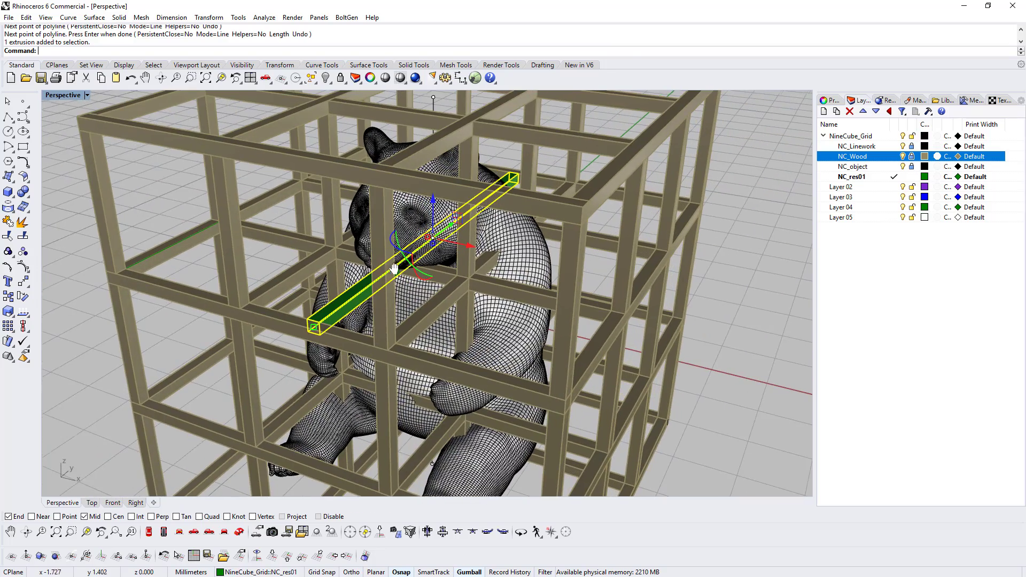
click(9, 312)
scroll(414, 231, up, 5)
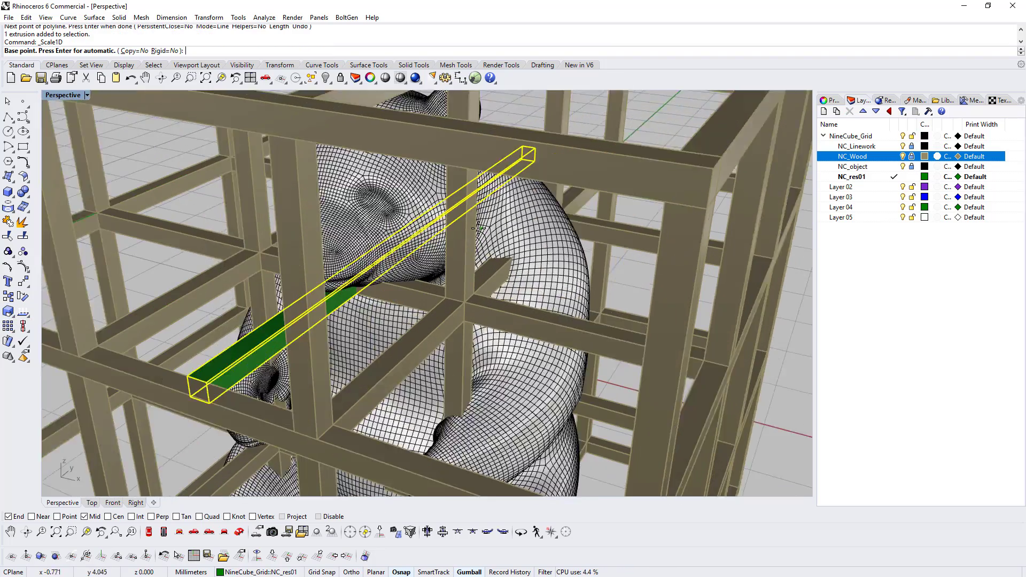
click(385, 248)
scroll(342, 276, down, 3)
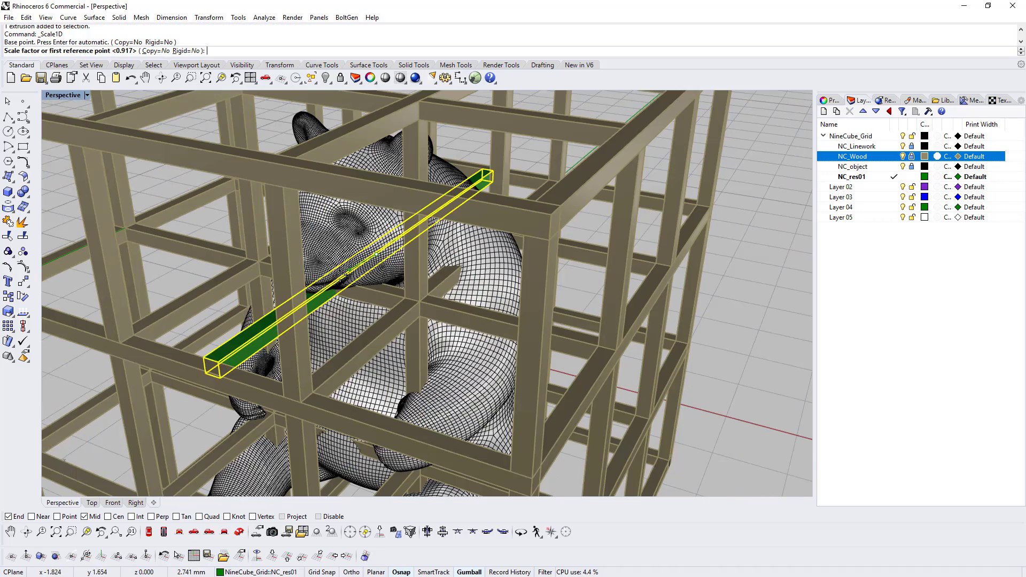
click(216, 368)
scroll(193, 234, up, 3)
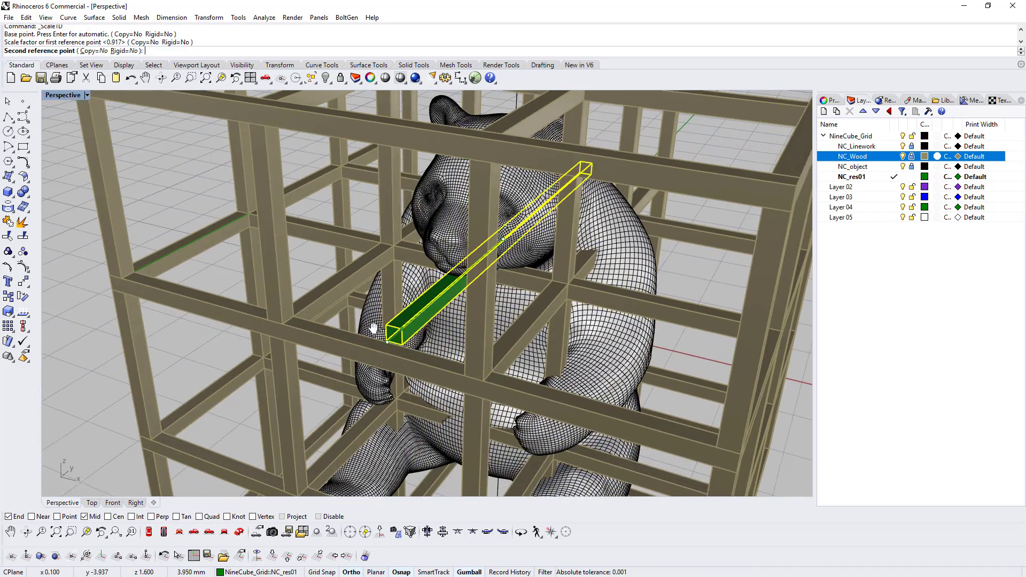
click(198, 244)
right_drag(475, 230, 404, 249)
key(ctrl+z)
- Shorten the green beam with Scale1D about its midpoint, taking its front end corner to the midpoint of the guide line
right_click(675, 245)
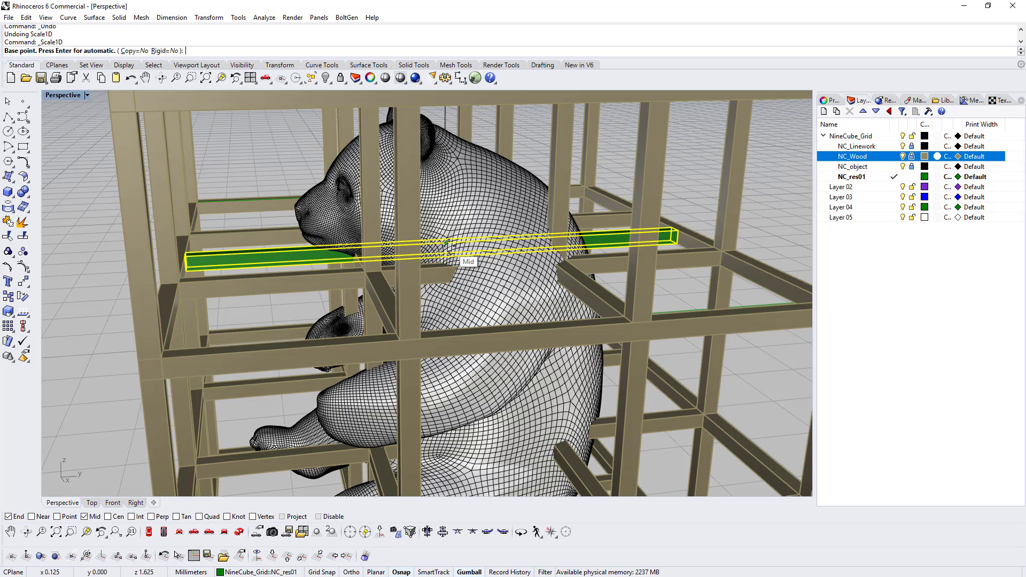
click(448, 245)
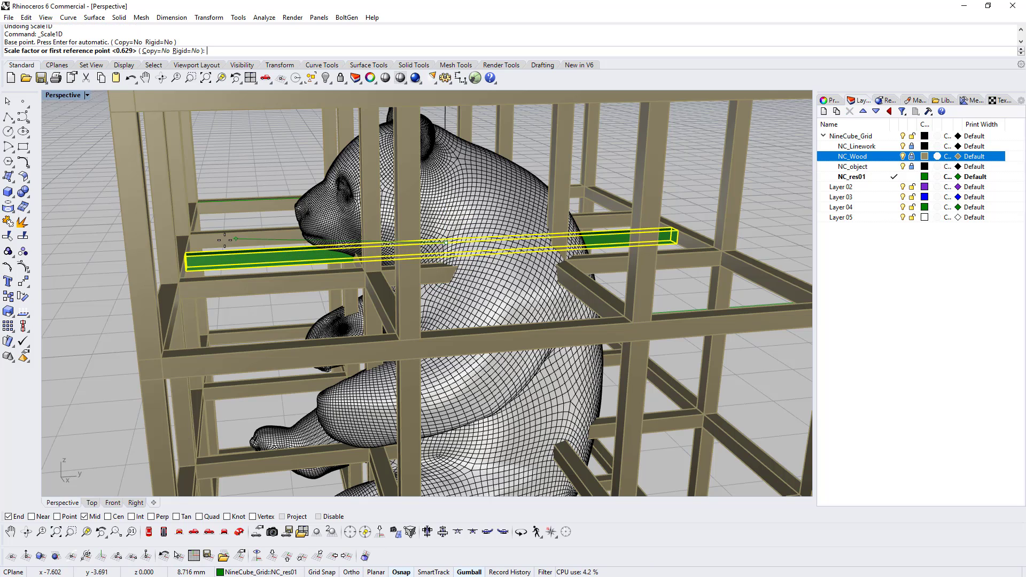
click(185, 257)
click(270, 257)
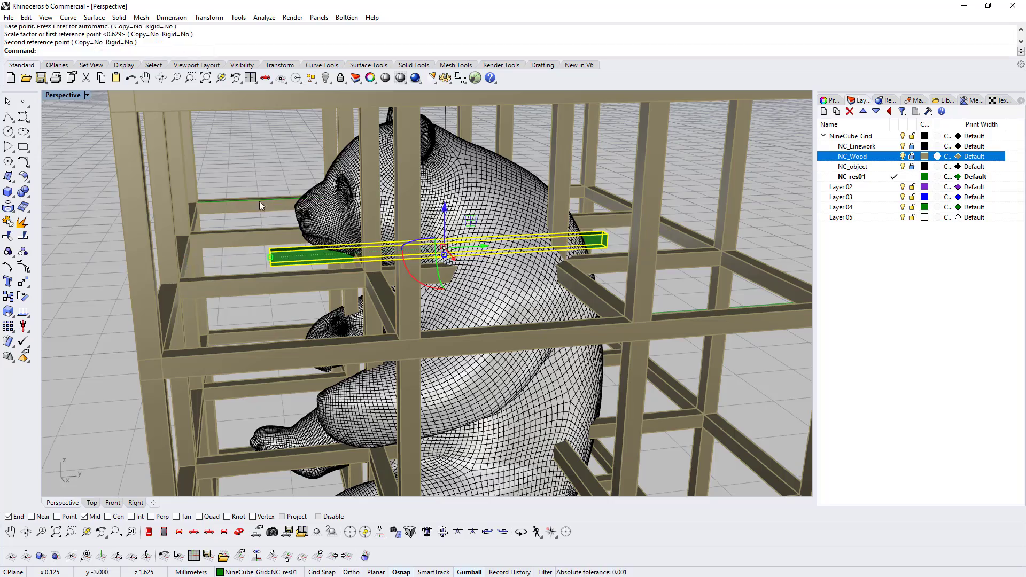
- Copy the shortened green beam upward from the inner grid post's end point to the post's midpoint in the top cube row
right_drag(262, 206, 722, 250)
scroll(432, 305, down, 5)
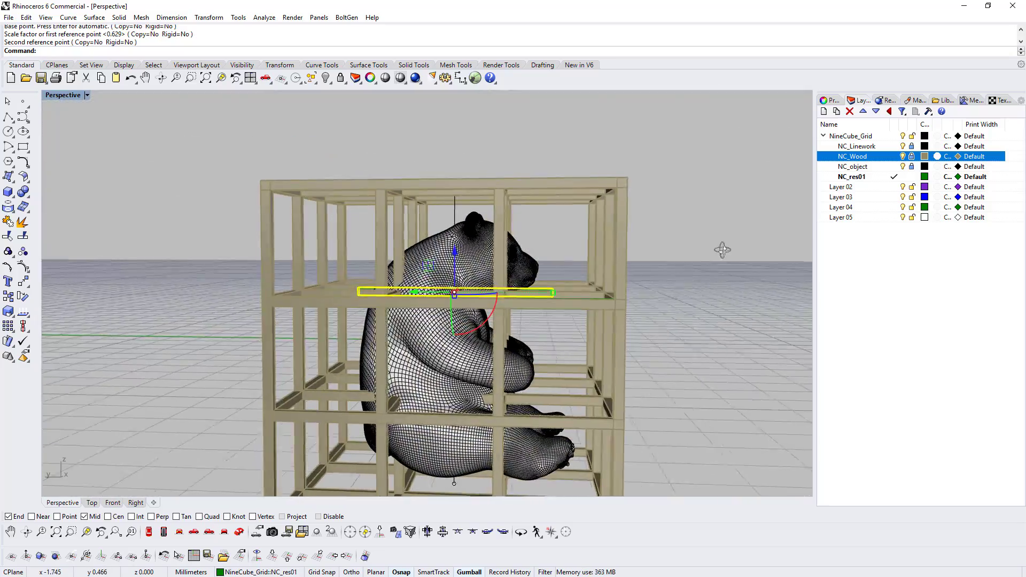
scroll(497, 289, up, 3)
right_drag(497, 289, 473, 302)
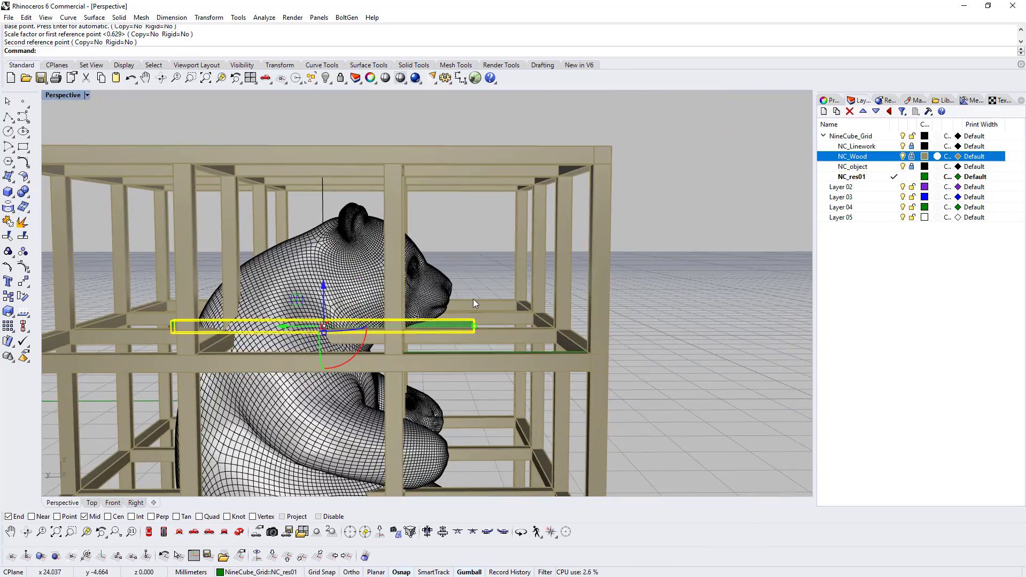
key(Return)
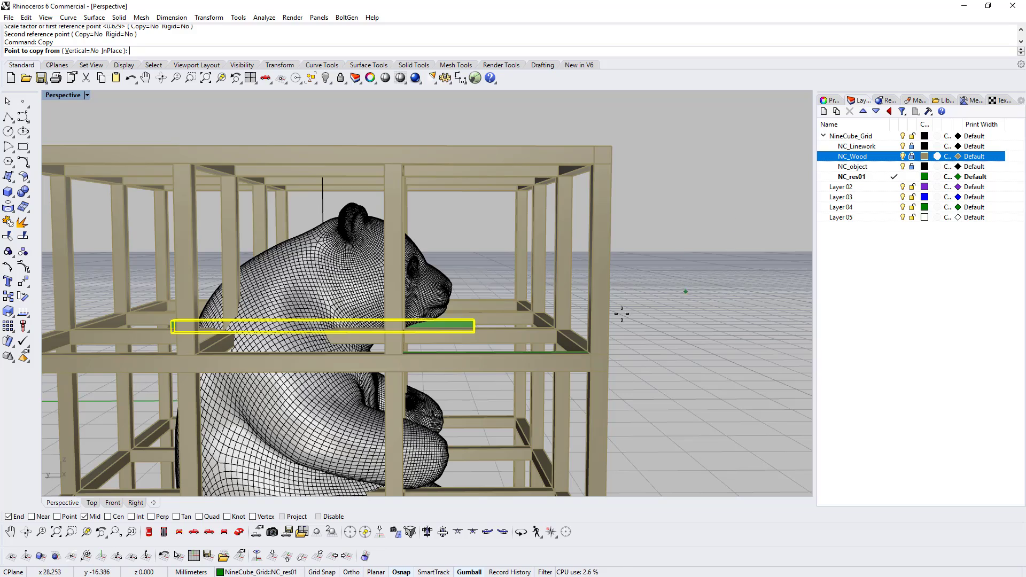
right_drag(587, 345, 579, 350)
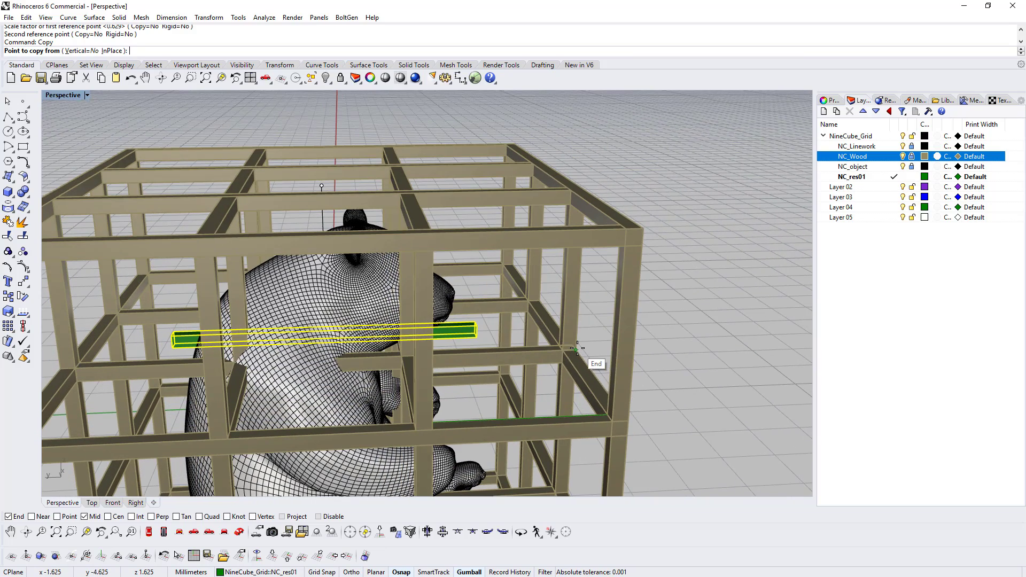
click(577, 349)
click(580, 281)
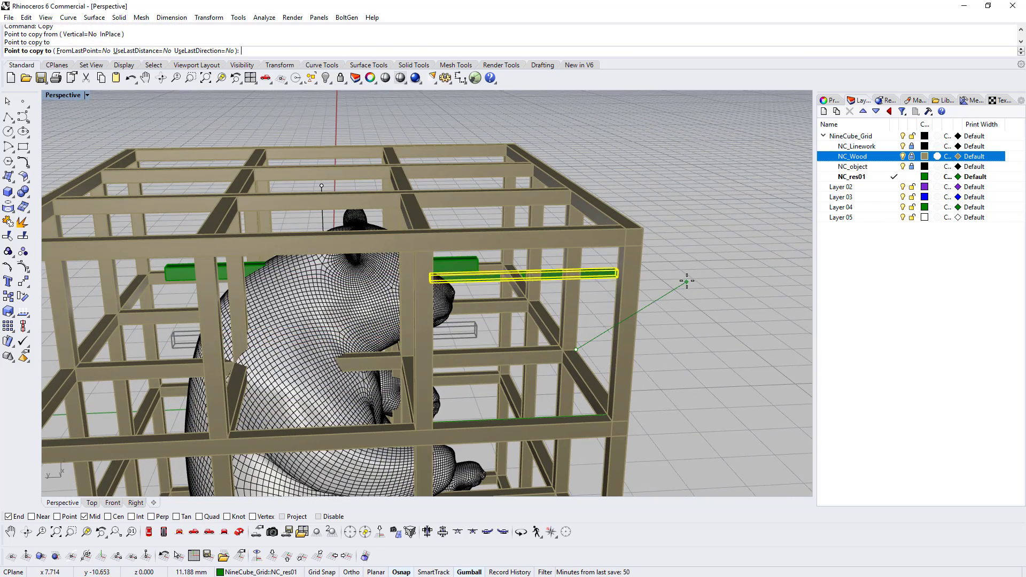
- Place two more copies of the green beam below, at post mid-height in the middle and bottom cube rows
right_drag(676, 247, 612, 300)
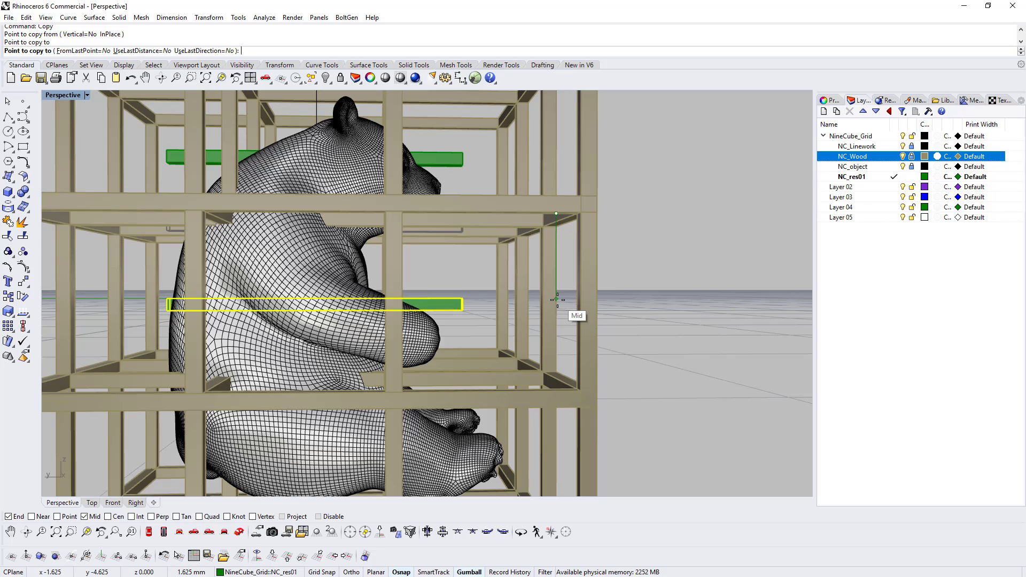
click(557, 300)
mouse_move(559, 298)
right_down()
mouse_move(577, 270)
mouse_move(572, 287)
right_up()
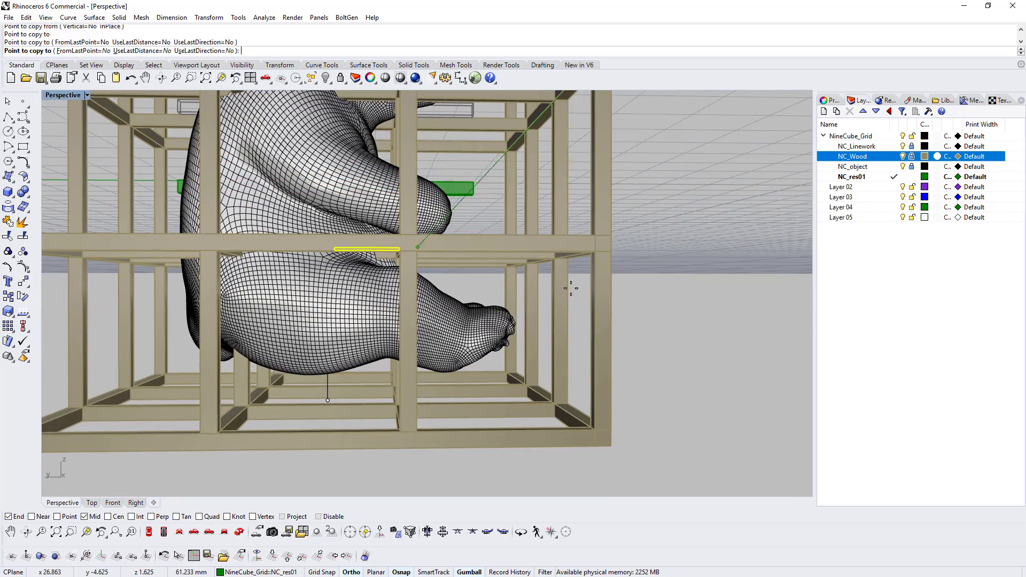
click(568, 330)
right_click(685, 259)
right_drag(682, 234, 522, 252)
click(434, 194)
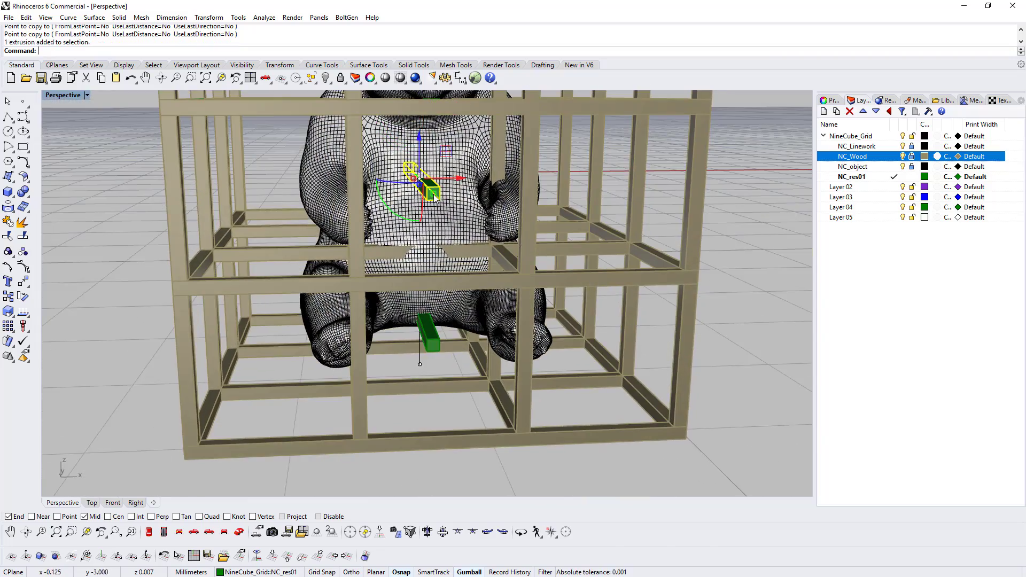
click(432, 342)
right_drag(433, 342, 500, 258)
click(439, 177)
scroll(433, 234, down, 7)
click(666, 275)
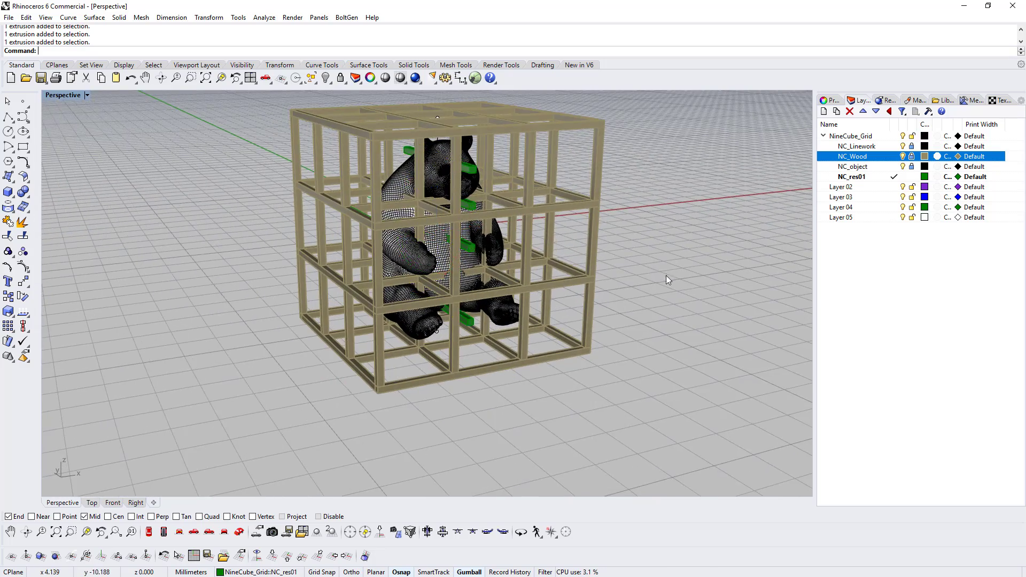
- Copy the middle-row green beam one spacing down, from the end corner of the beam above it to its own matching corner
scroll(509, 240, up, 7)
click(514, 238)
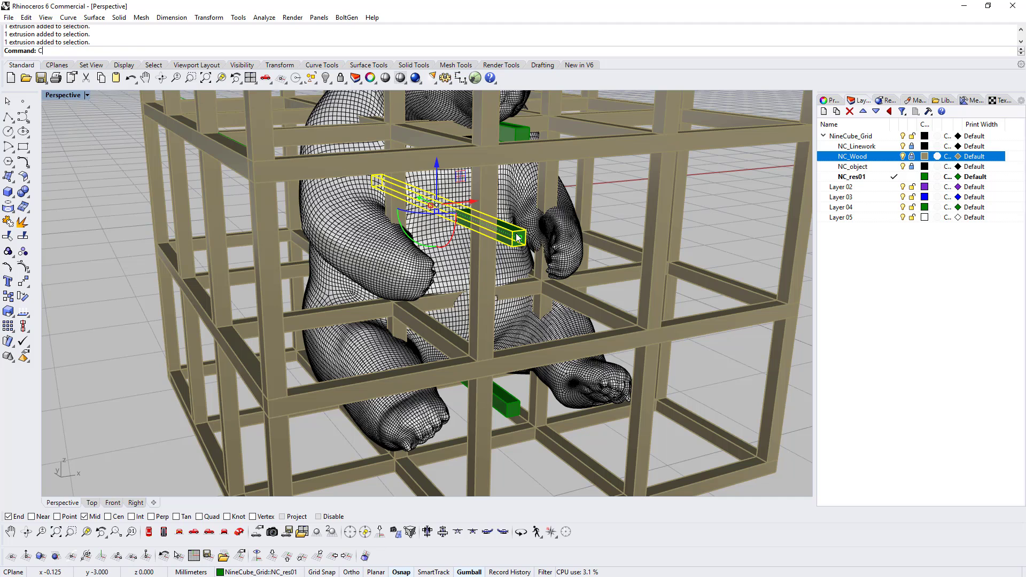
key(Return)
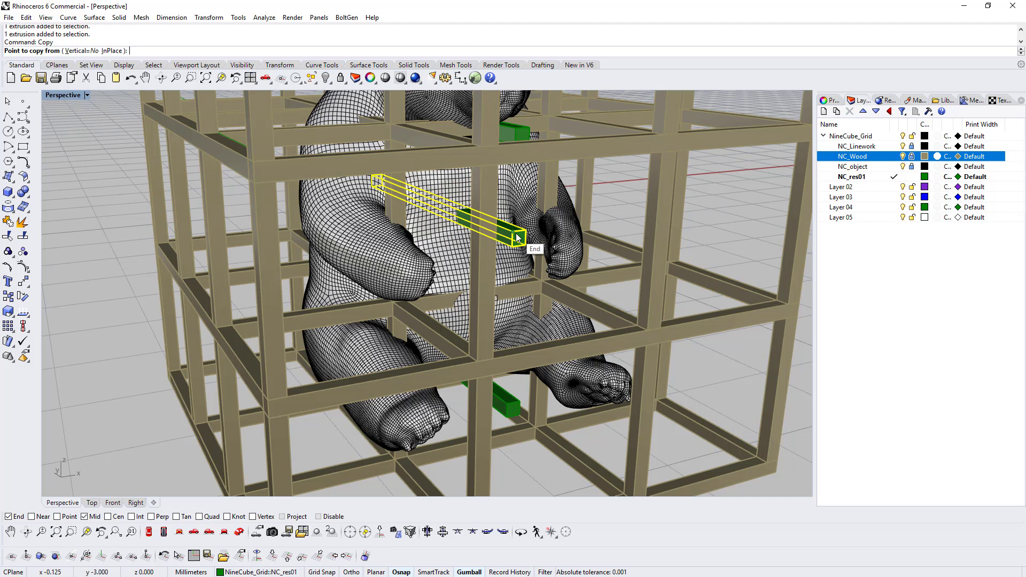
click(530, 126)
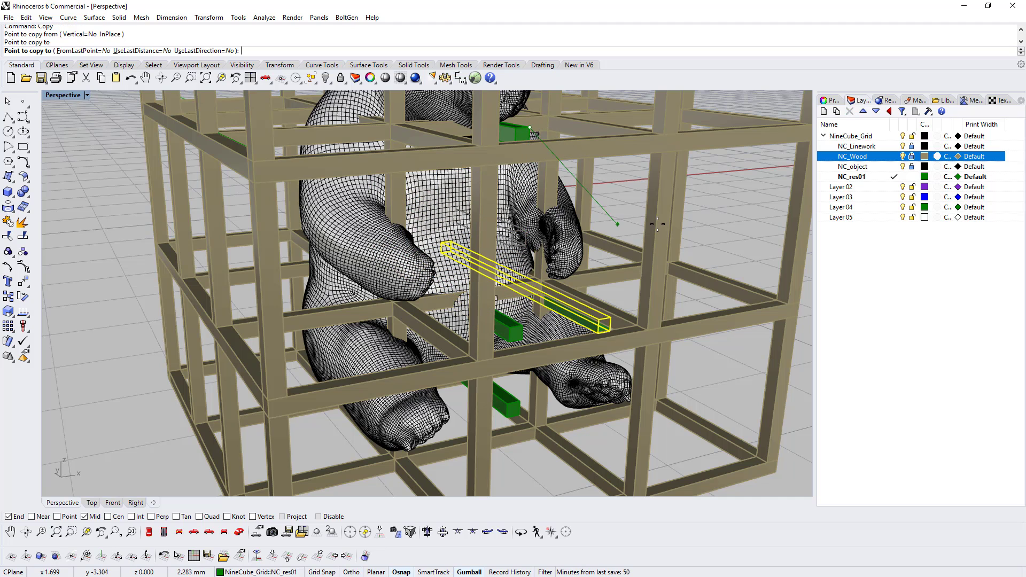
key(Return)
click(743, 207)
- Try duplicating the five stacked green beams with a horizontal gumball rotation, and undo the rotation
right_drag(744, 207, 570, 217)
click(382, 378)
shift+click(392, 302)
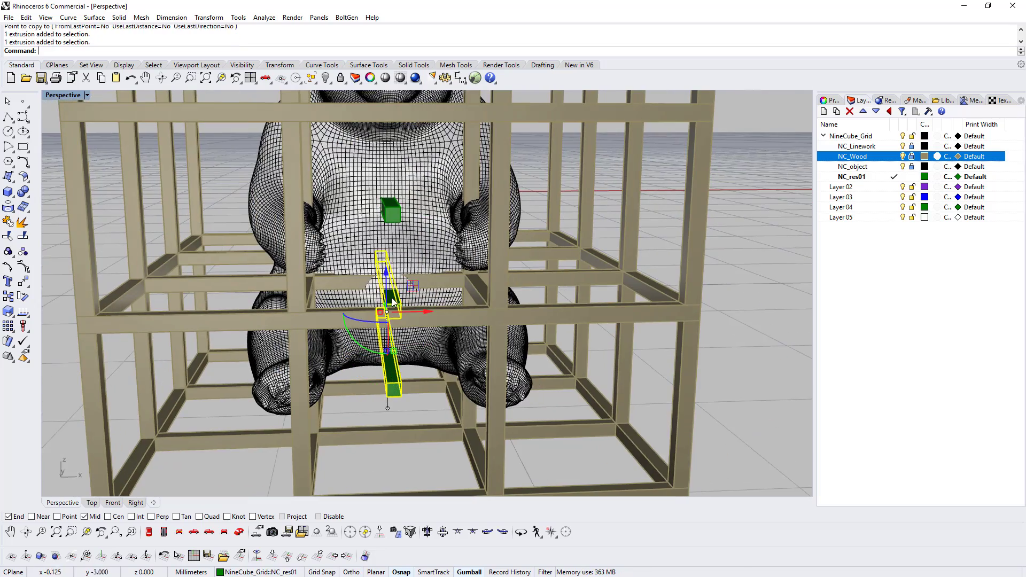
shift+click(392, 222)
shift+right_drag(392, 223, 426, 270)
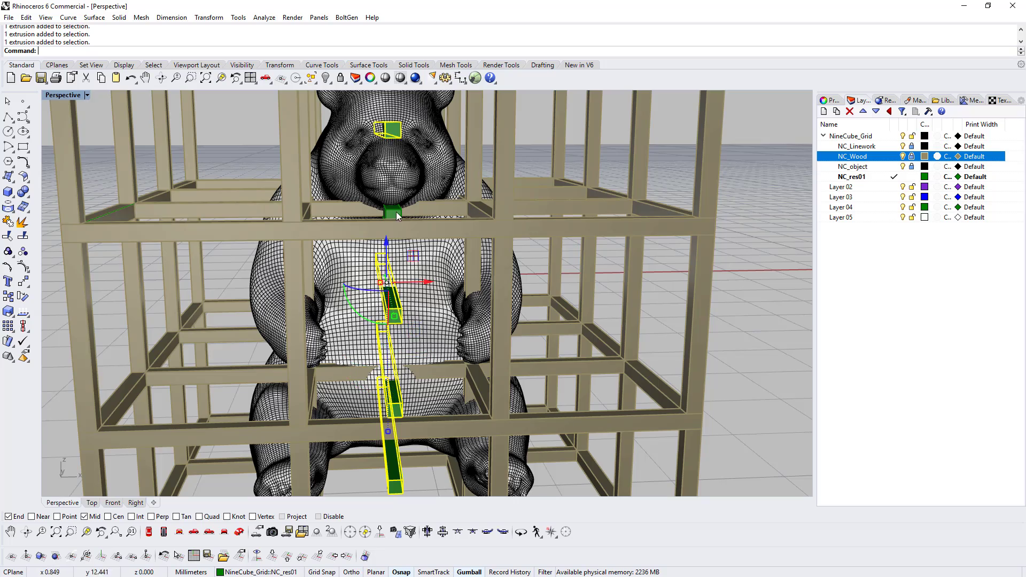
scroll(418, 195, down, 6)
right_drag(454, 208, 411, 263)
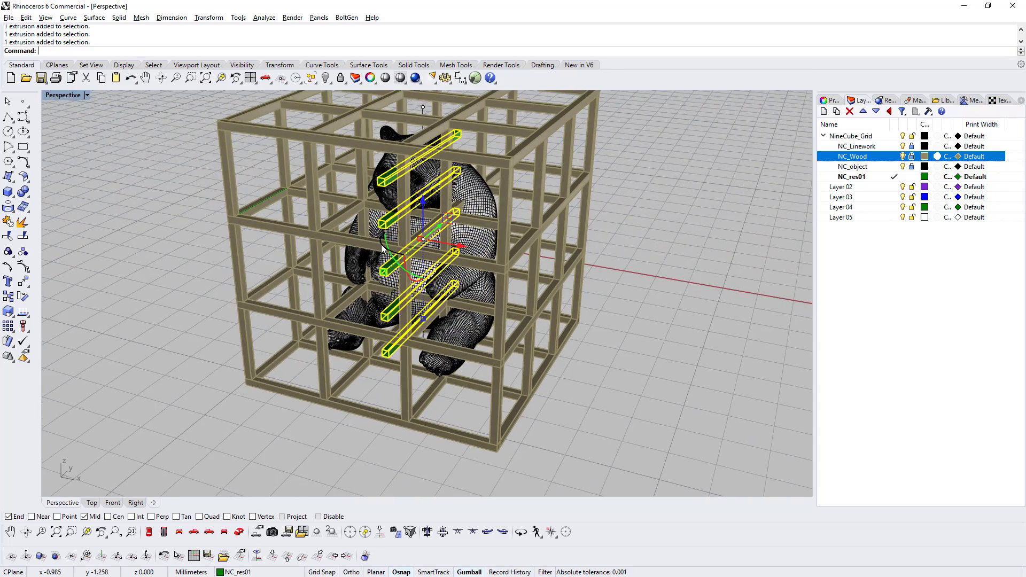
key(alt)
drag(380, 245, 379, 202)
right_drag(641, 243, 639, 219)
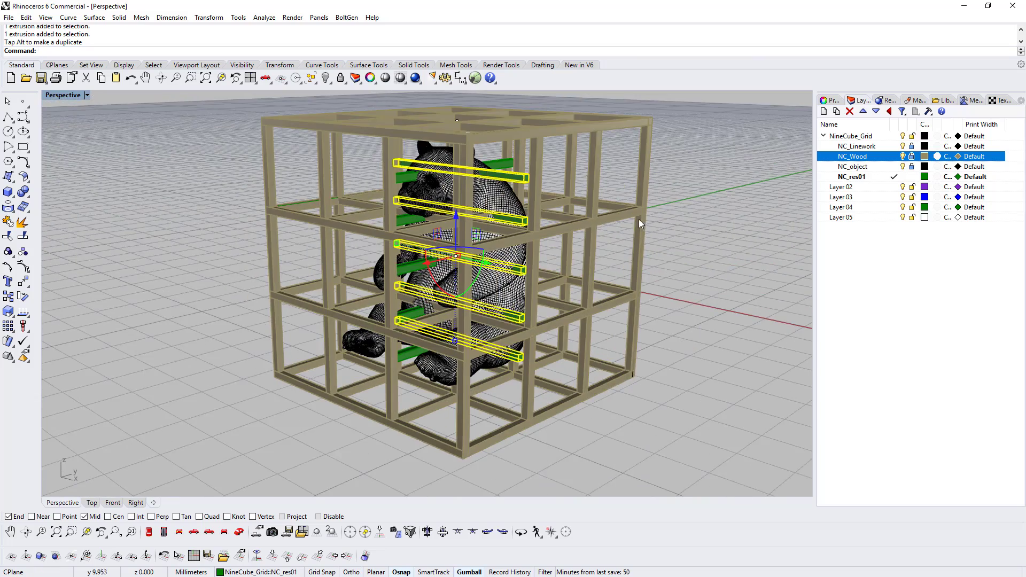
key(ctrl+z)
- Group the five stacked green beams and duplicate the group with the gumball, rotated horizontally so the copies run perpendicular to the originals
right_drag(473, 240, 420, 118)
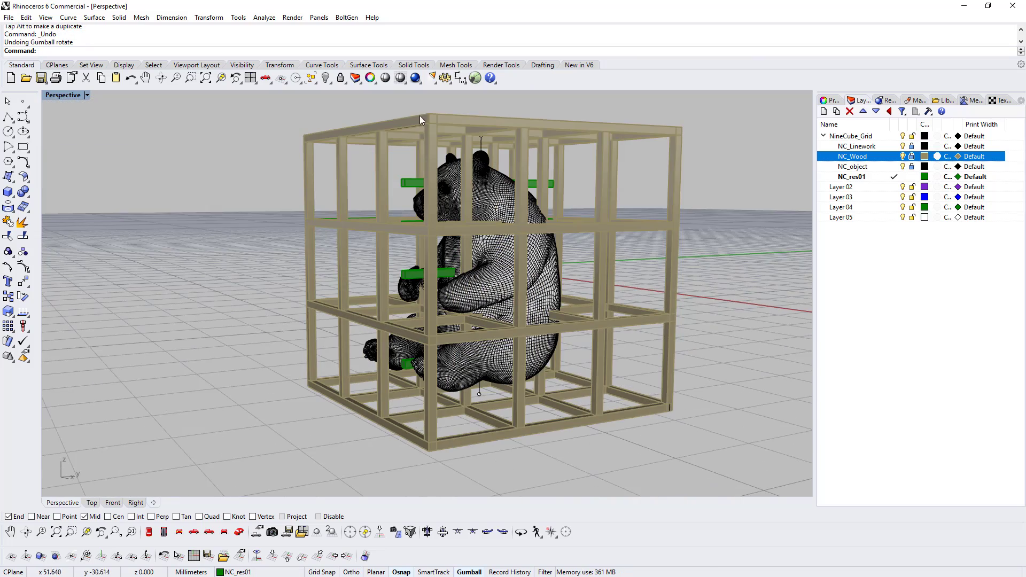
click(401, 390)
right_drag(400, 391, 529, 260)
key(ctrl+g)
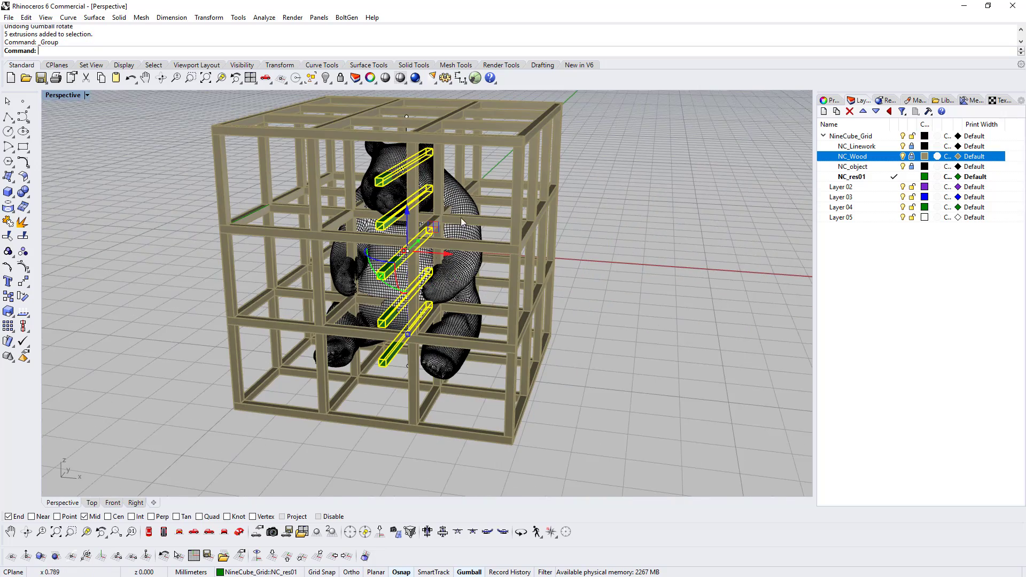
drag(378, 262, 398, 275)
right_drag(398, 276, 594, 209)
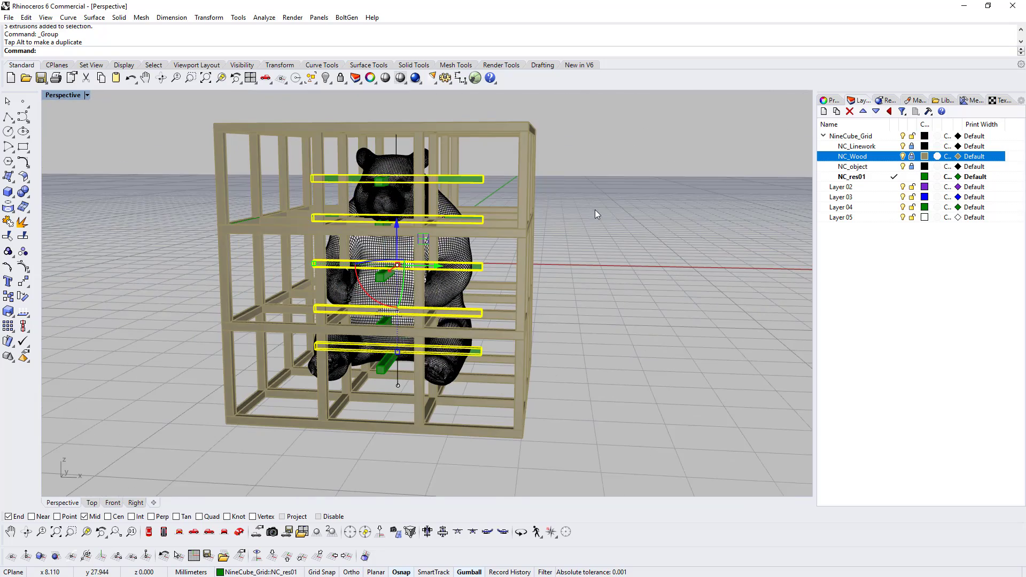
- Ungroup both the rotated beam copies and the original front-to-back beams
key(ctrl+shift+g)
scroll(457, 362, up, 5)
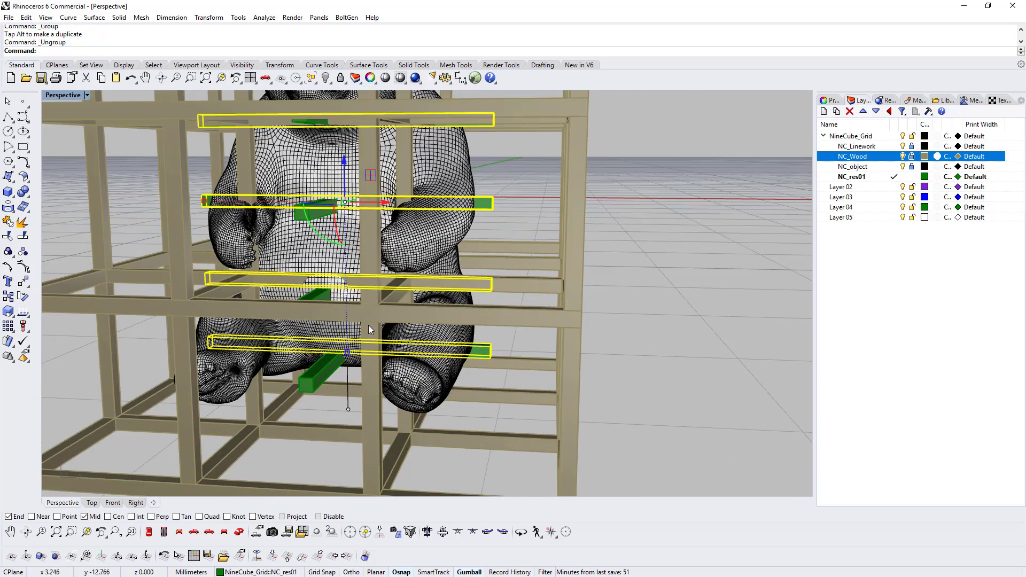
drag(308, 375, 311, 316)
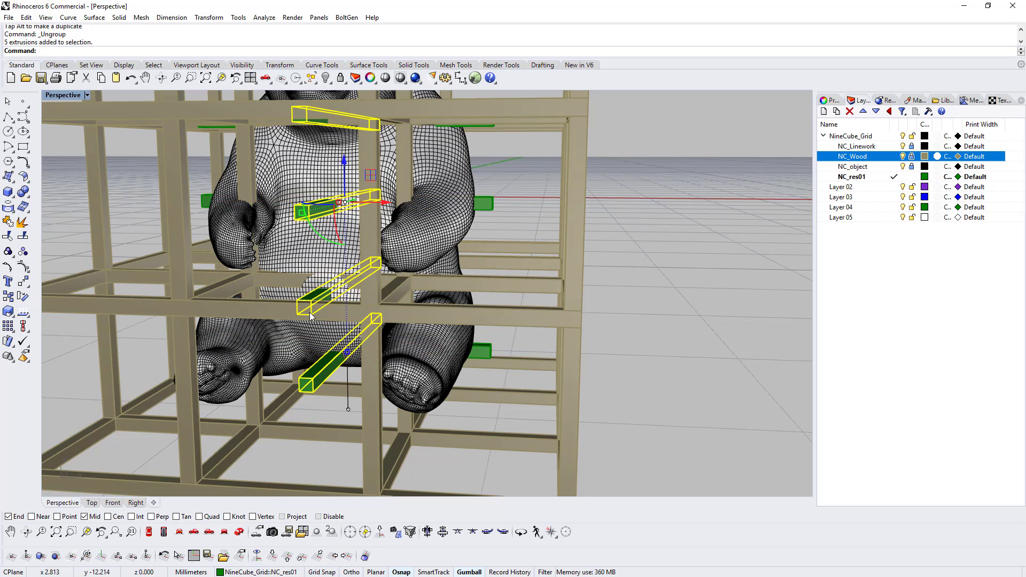
right_drag(425, 299, 326, 302)
right_drag(431, 291, 630, 300)
- Shorten the top front-to-back green beam with Scale1D, keeping its front end fixed and bringing its rear end to the grid's inner frame member
scroll(630, 299, down, 4)
right_drag(475, 332, 505, 287)
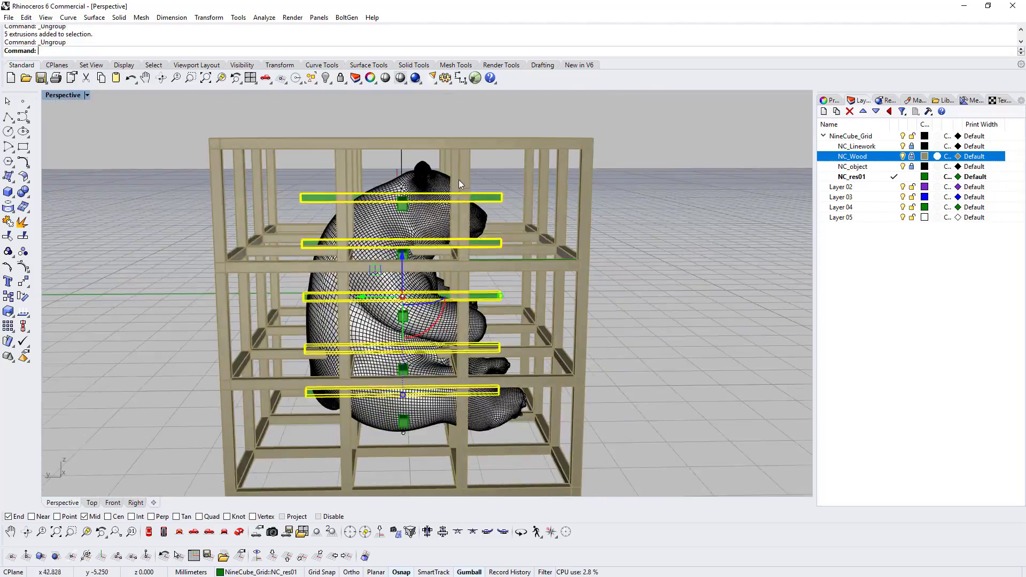
scroll(458, 180, up, 4)
click(450, 214)
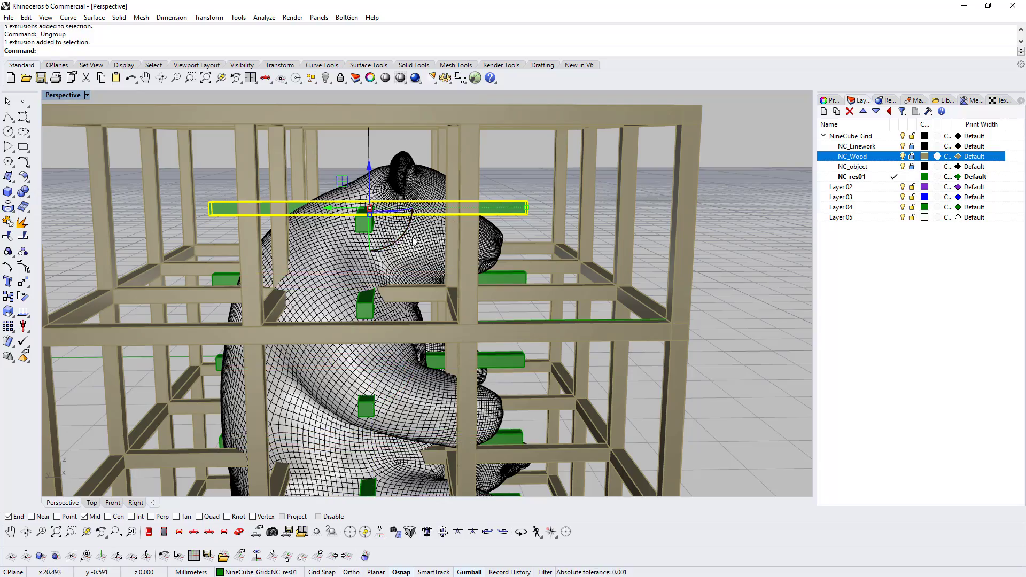
right_drag(414, 242, 381, 228)
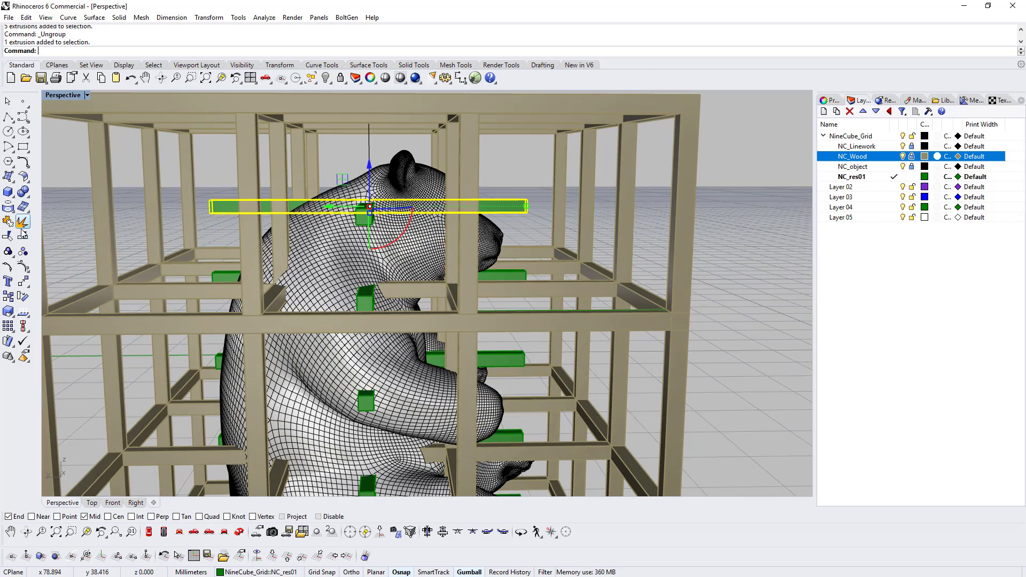
right_drag(255, 221, 102, 203)
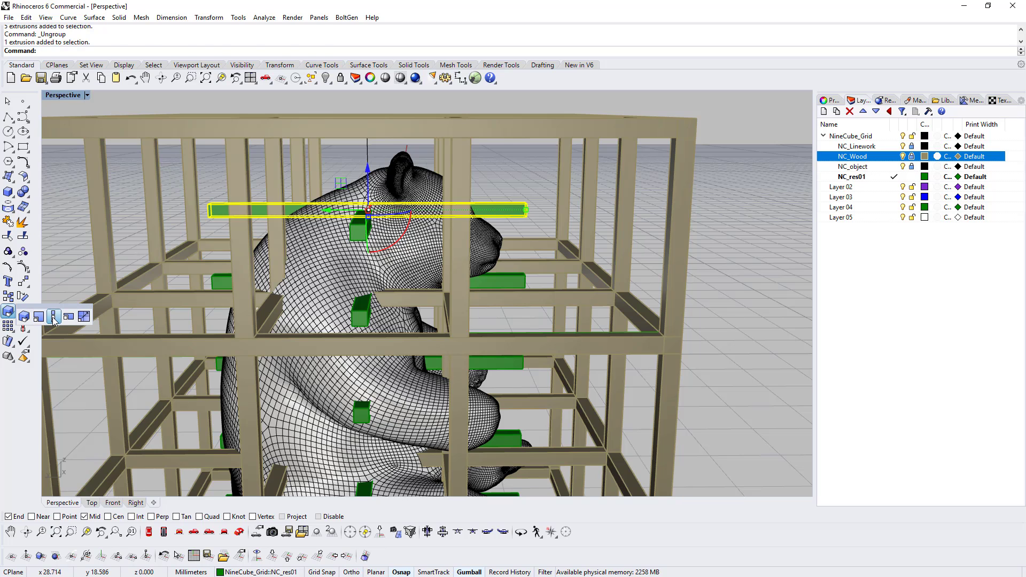
click(53, 318)
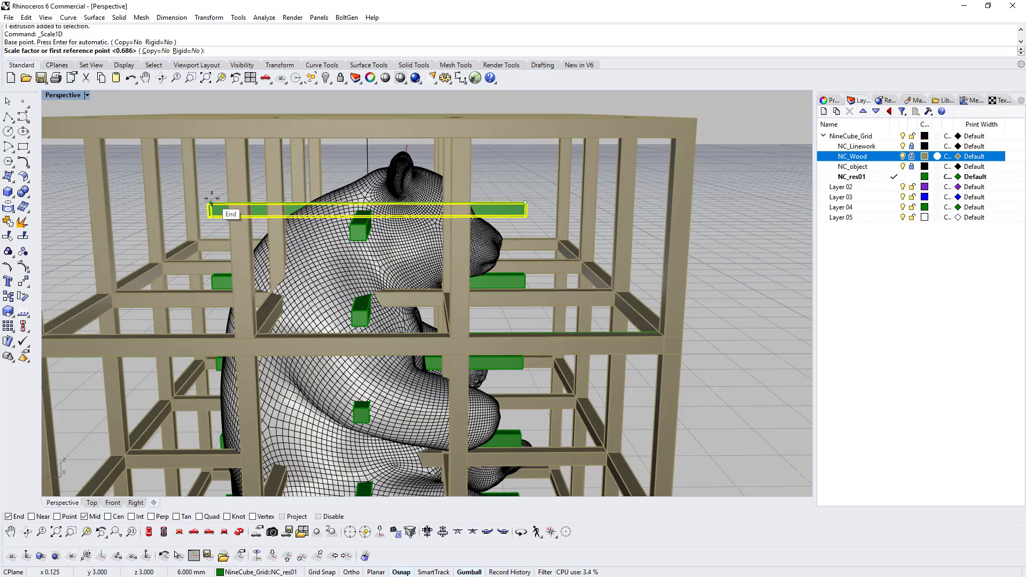
right_drag(212, 203, 239, 208)
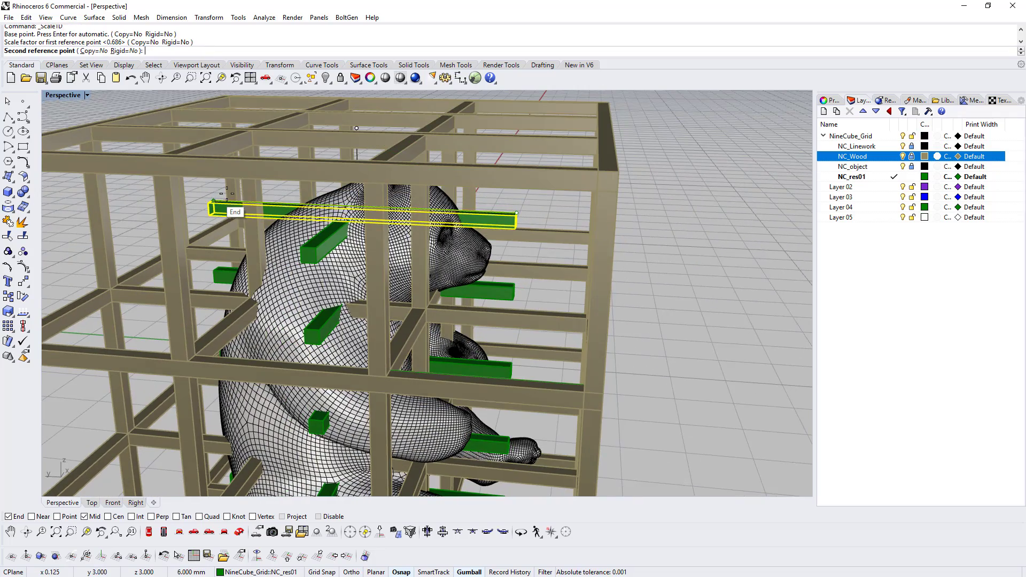
click(310, 123)
right_drag(419, 208, 363, 213)
- Shorten the third front-to-back beam with Scale1D from its rear end, bringing its front end back to the grid's inner front frame line
click(484, 281)
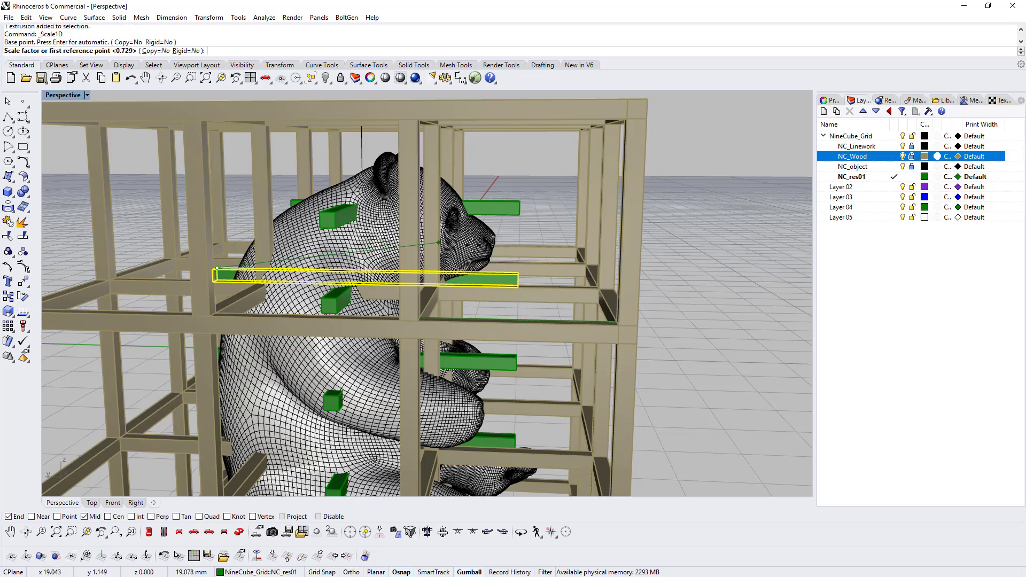
key(Escape)
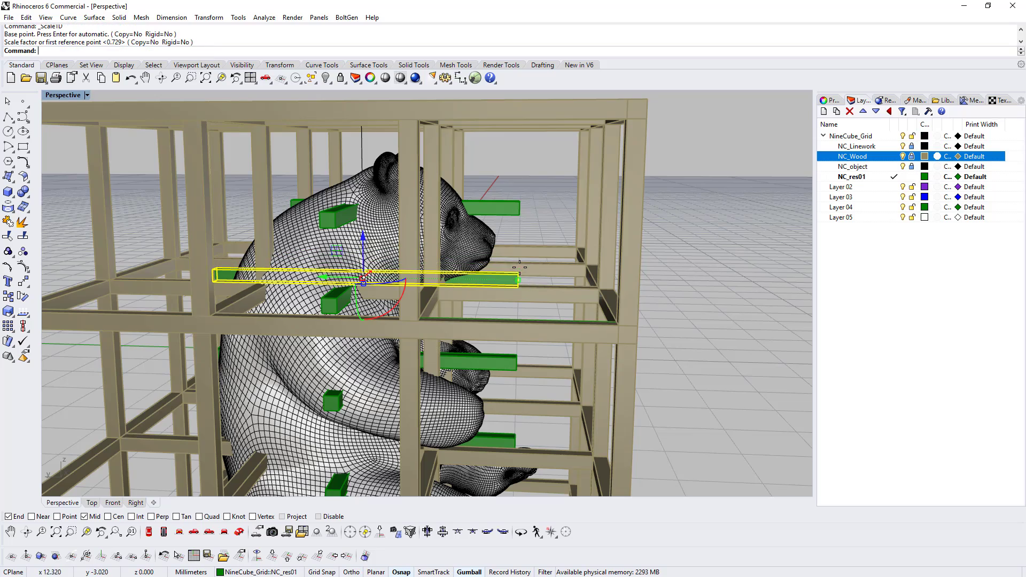
right_drag(448, 313, 443, 221)
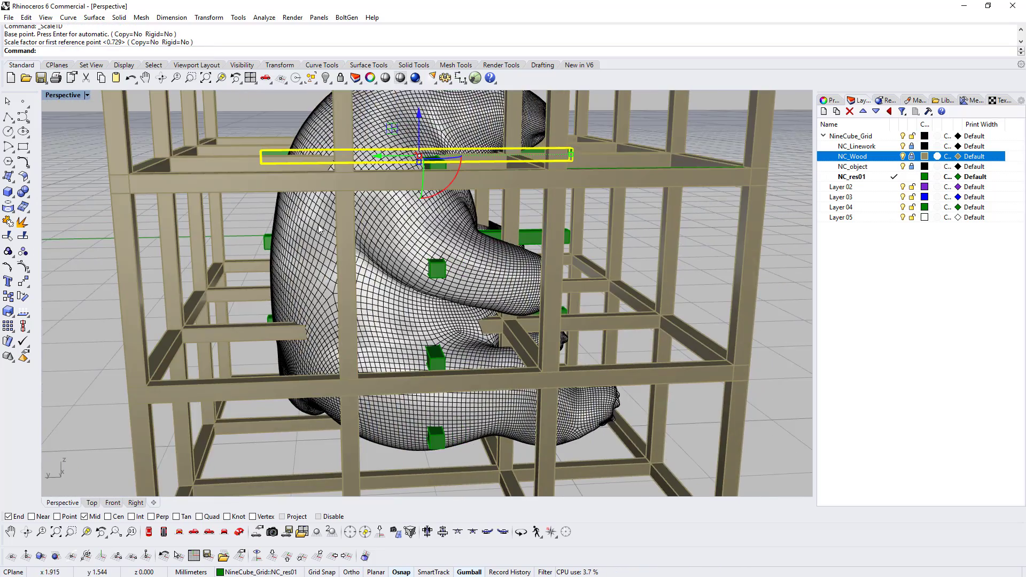
click(267, 241)
key(Return)
click(266, 235)
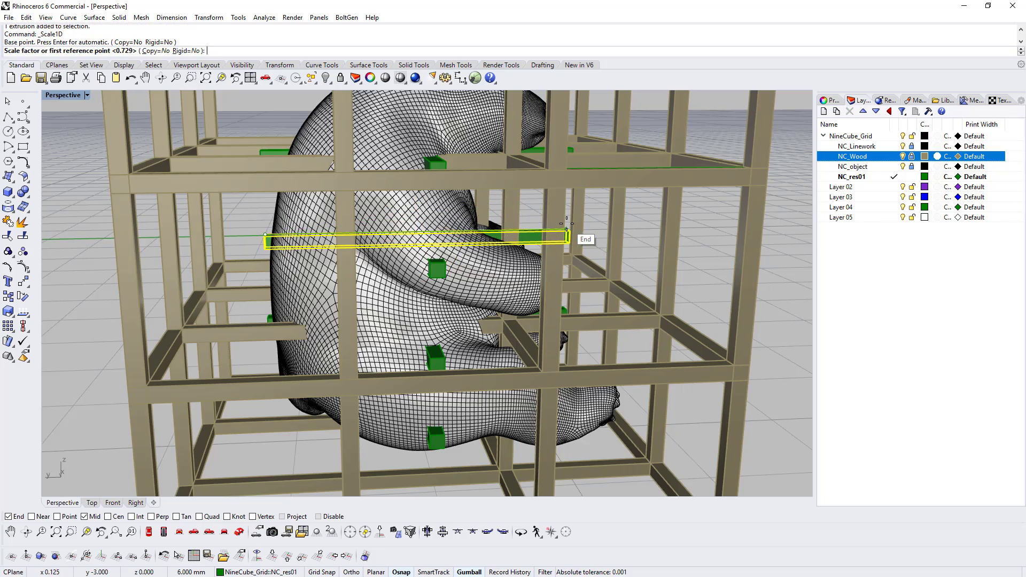
right_drag(567, 222, 498, 258)
click(483, 175)
- Shorten the fourth front-to-back beam with Scale1D from its rear end, aligning its front end with the front end of the third beam
click(495, 304)
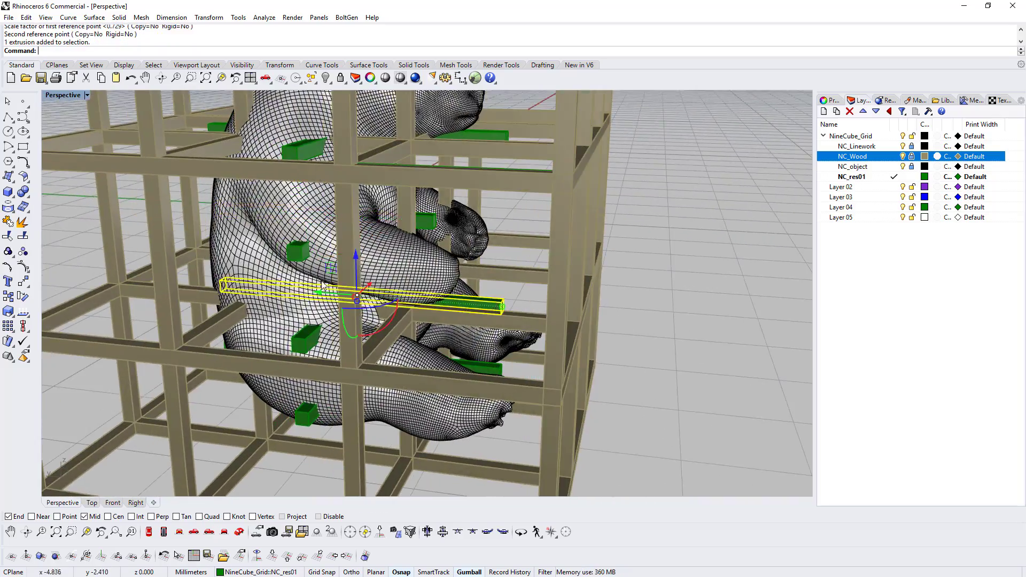
mouse_move(493, 303)
right_down()
mouse_move(410, 278)
mouse_move(343, 289)
mouse_move(499, 297)
right_up()
right_click(223, 333)
click(229, 333)
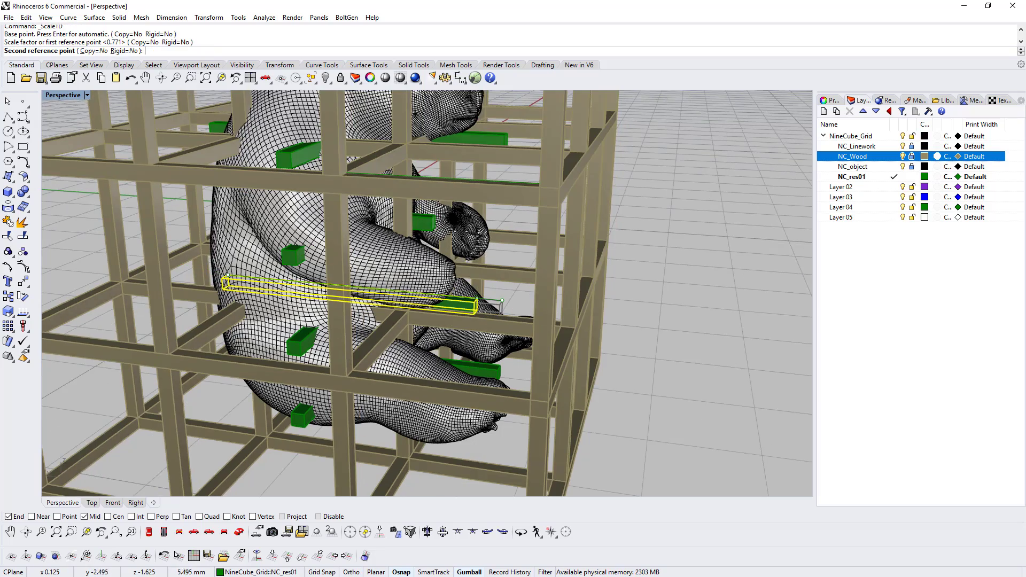
click(434, 222)
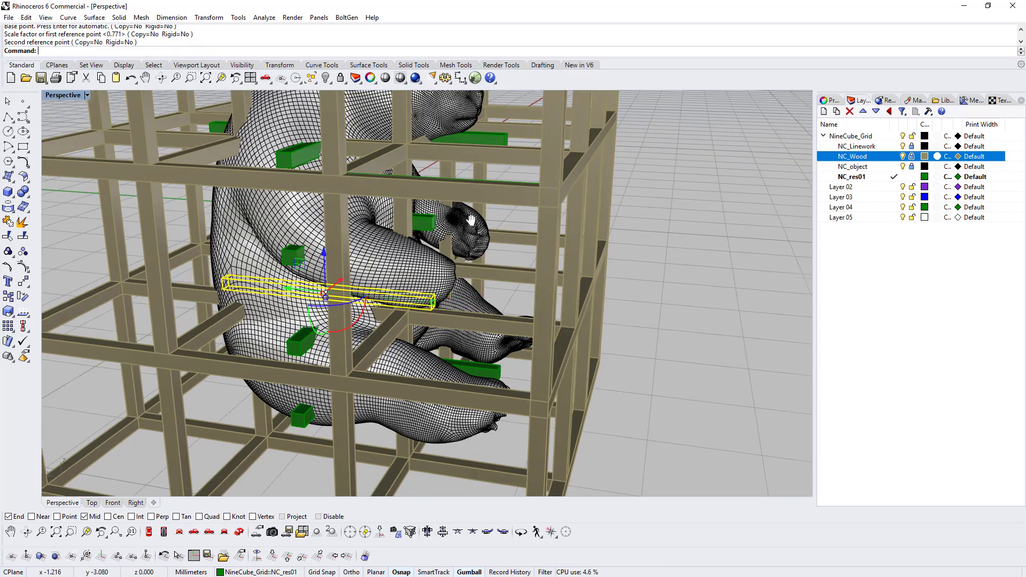
- Shorten the lowest front-to-back beam with Scale1D from its rear end, matching its front end to the third beam's front end
right_drag(439, 254, 559, 306)
click(414, 316)
right_click(155, 349)
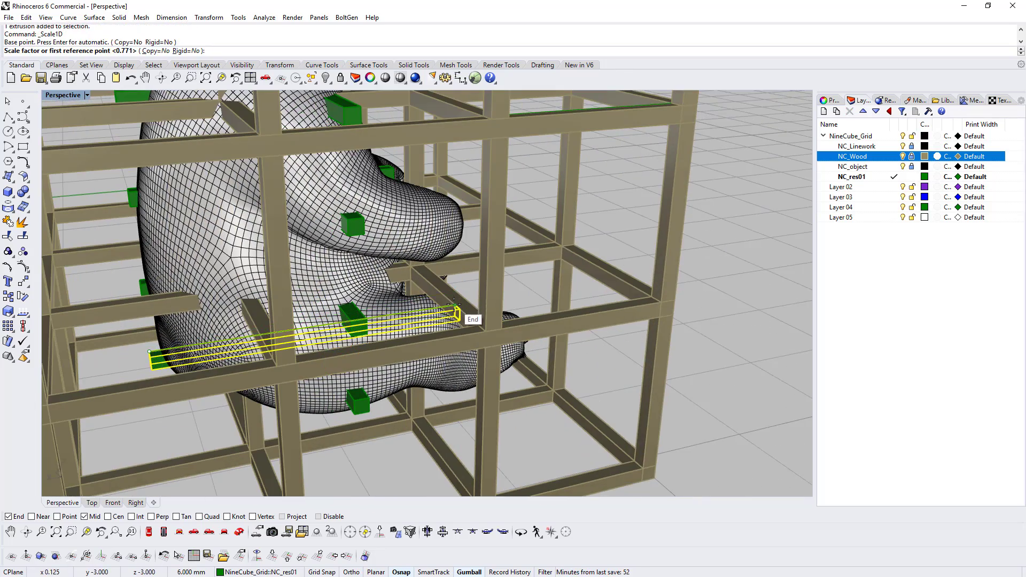
right_drag(462, 294, 427, 308)
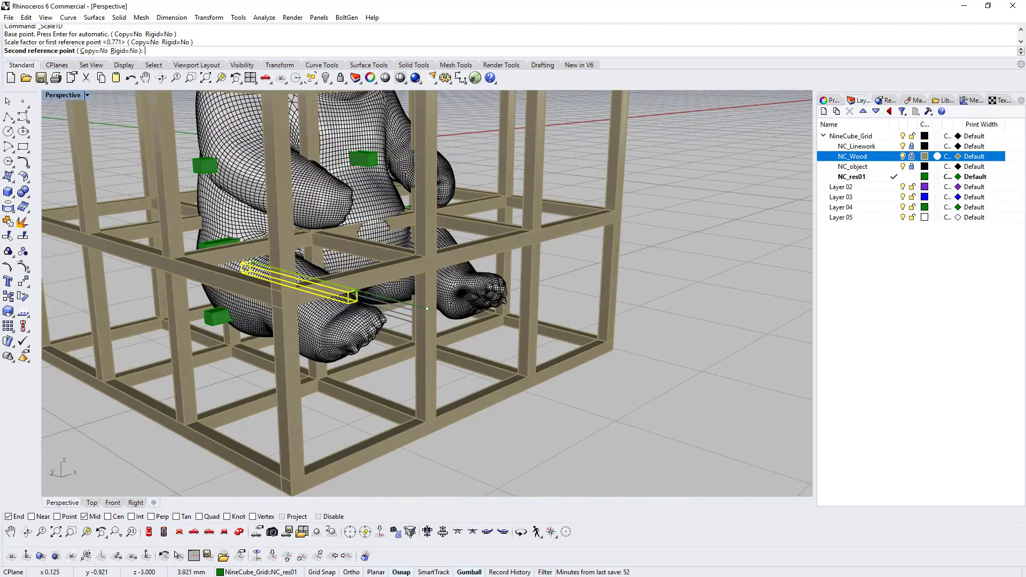
click(380, 155)
- Shorten the top crosswise beam with Scale1D symmetrically about its midpoint, to the inner grid line 1.625 mm from the centre
right_drag(434, 161, 374, 223)
click(399, 170)
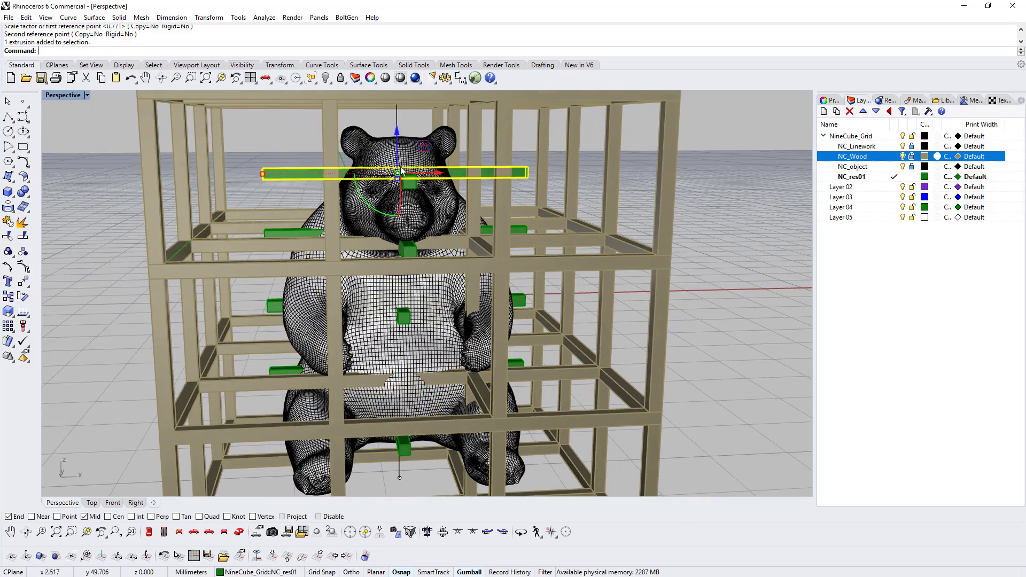
scroll(396, 160, up, 5)
right_click(406, 140)
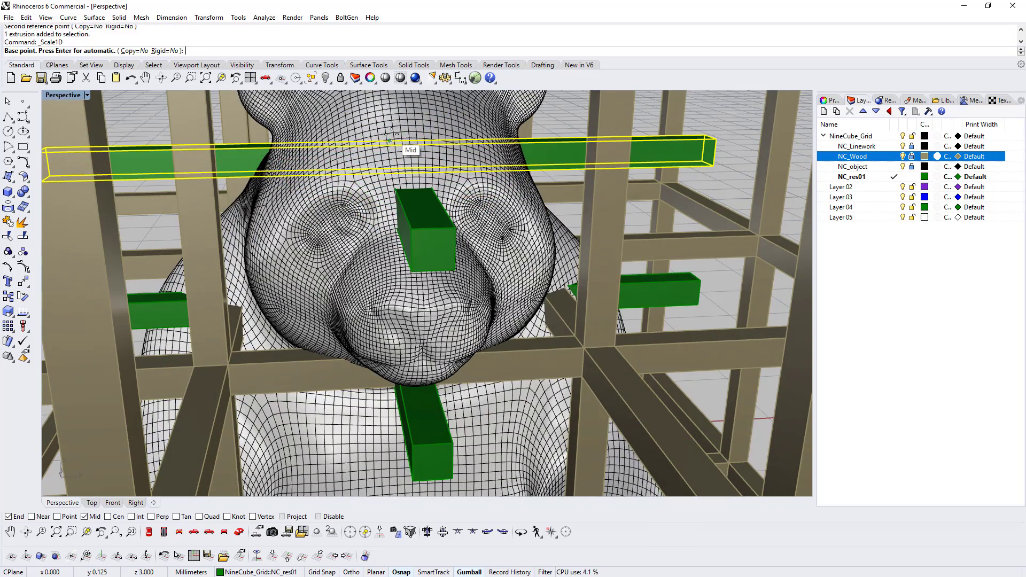
click(380, 155)
scroll(321, 155, down, 5)
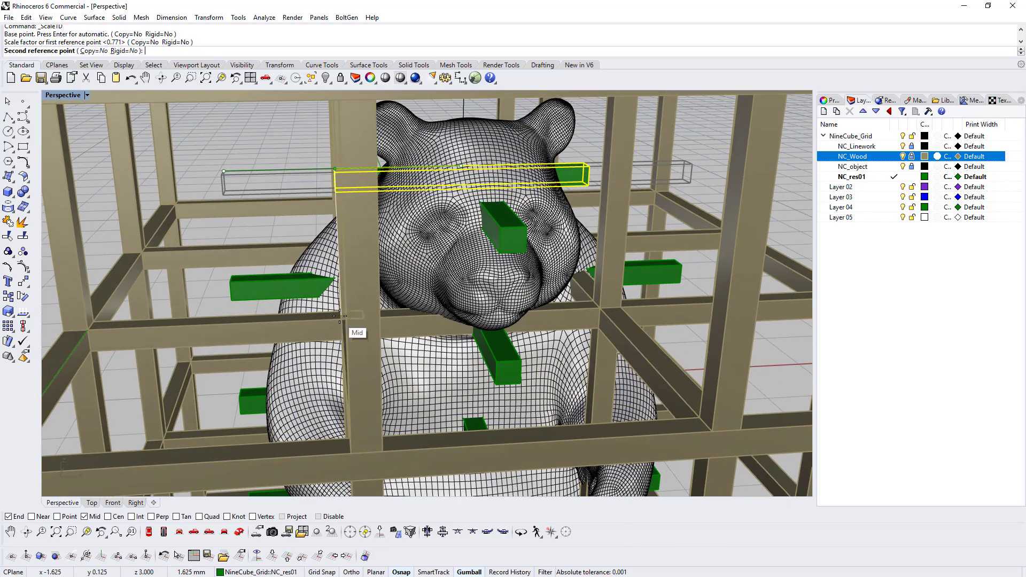
right_drag(339, 316, 374, 329)
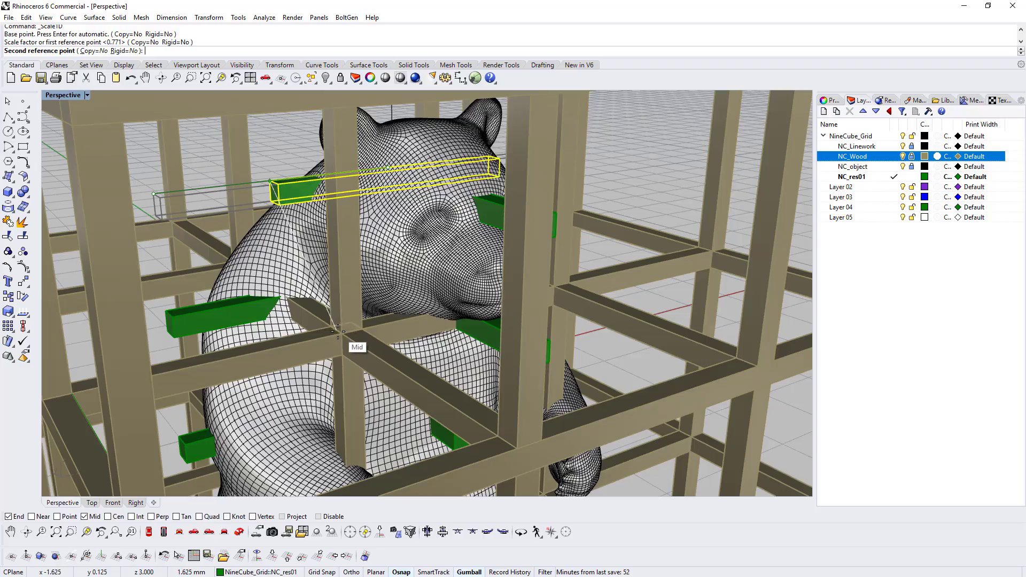
click(338, 332)
- Duplicate the shortened top crosswise beam with a gumball rotation so the copy stands vertically through the panda's head
scroll(457, 235, down, 5)
right_drag(458, 210, 411, 262)
scroll(374, 186, down, 3)
scroll(338, 278, up, 5)
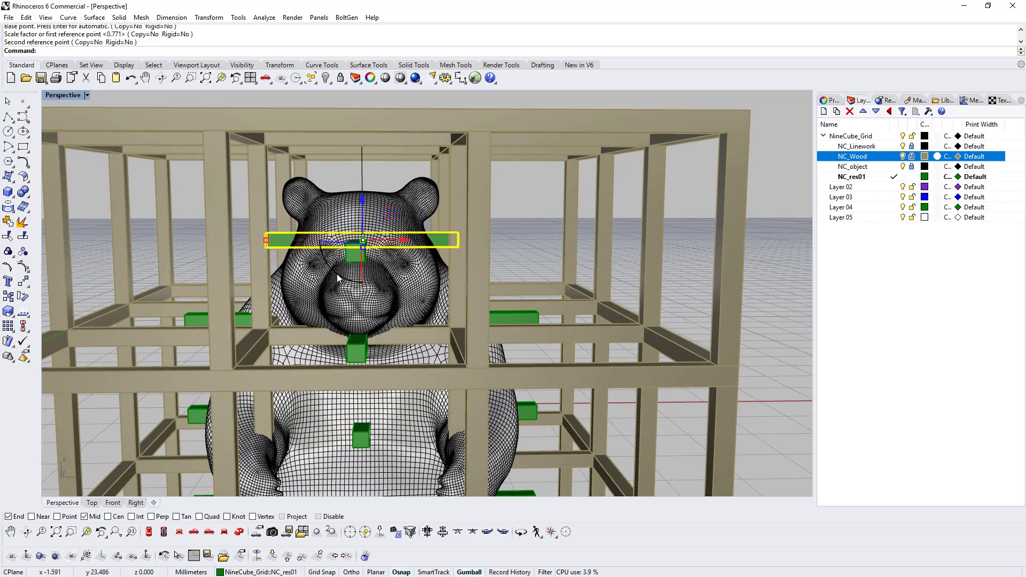
drag(332, 270, 325, 229)
right_drag(326, 230, 419, 228)
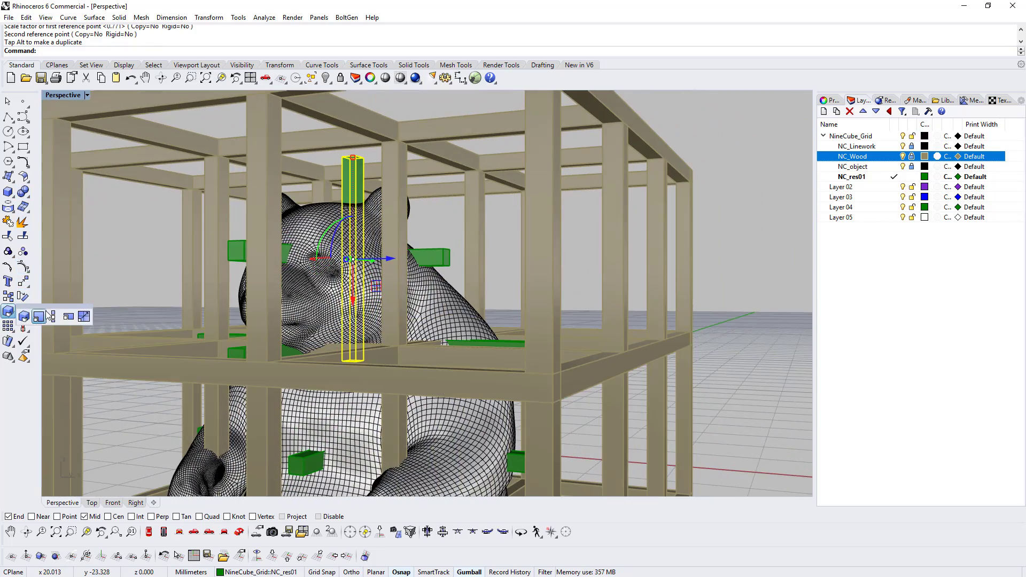
- Lengthen the vertical beam to 7.5 mm with Scale1D from its top end down to the midpoint of the lowest-tier grid post
click(45, 315)
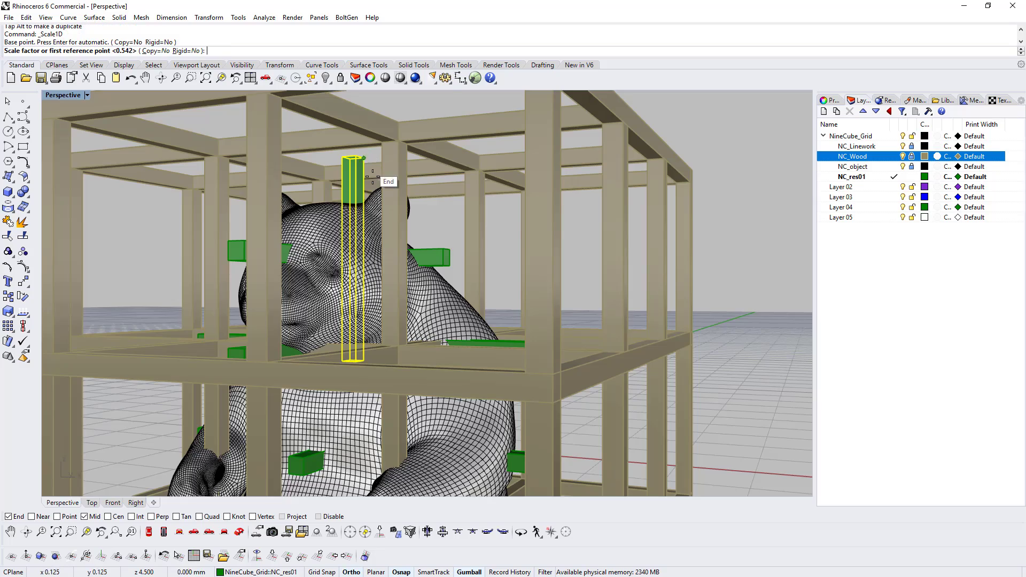
right_drag(373, 178, 425, 380)
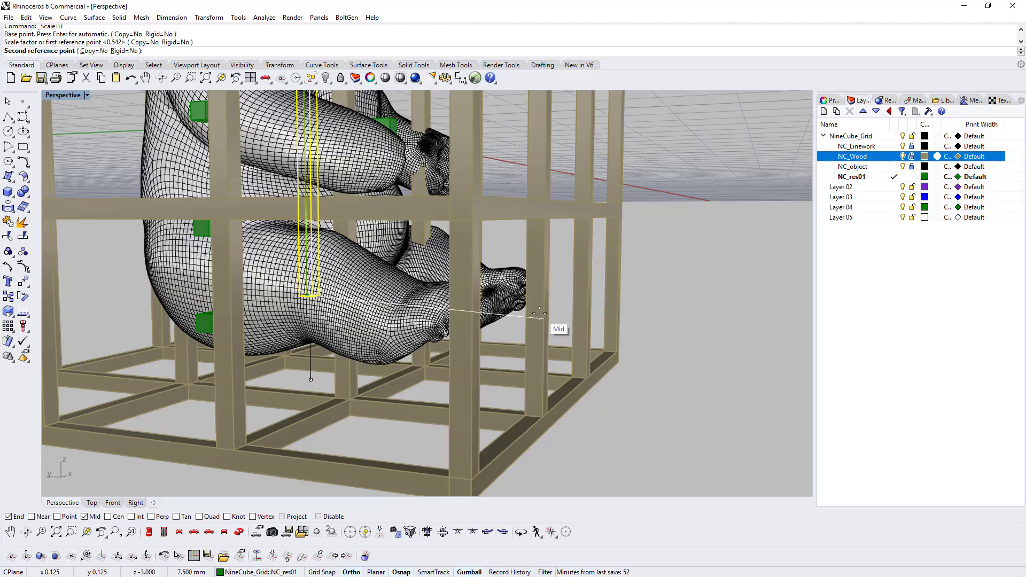
click(540, 315)
right_drag(539, 315, 220, 342)
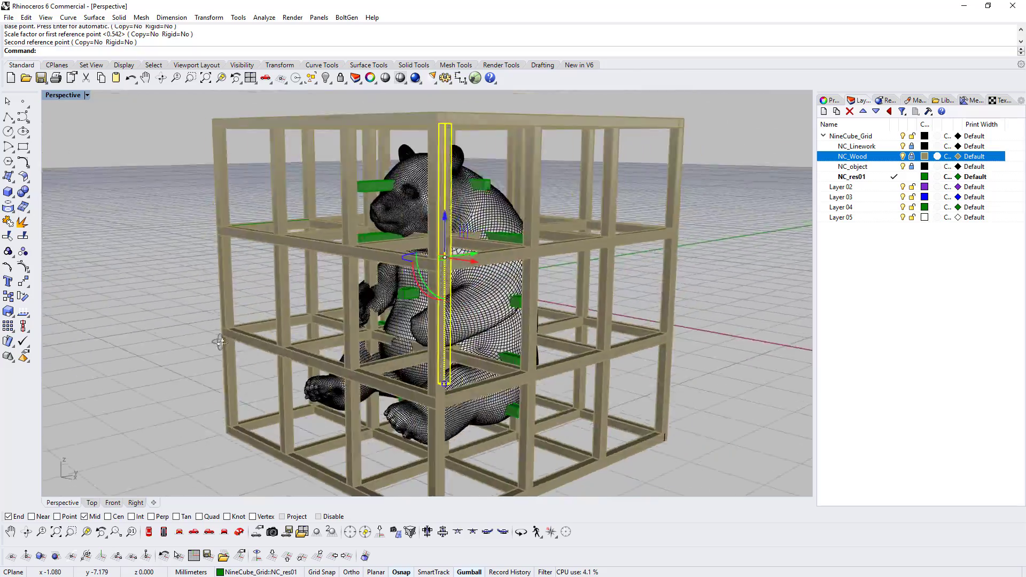
scroll(220, 342, up, 10)
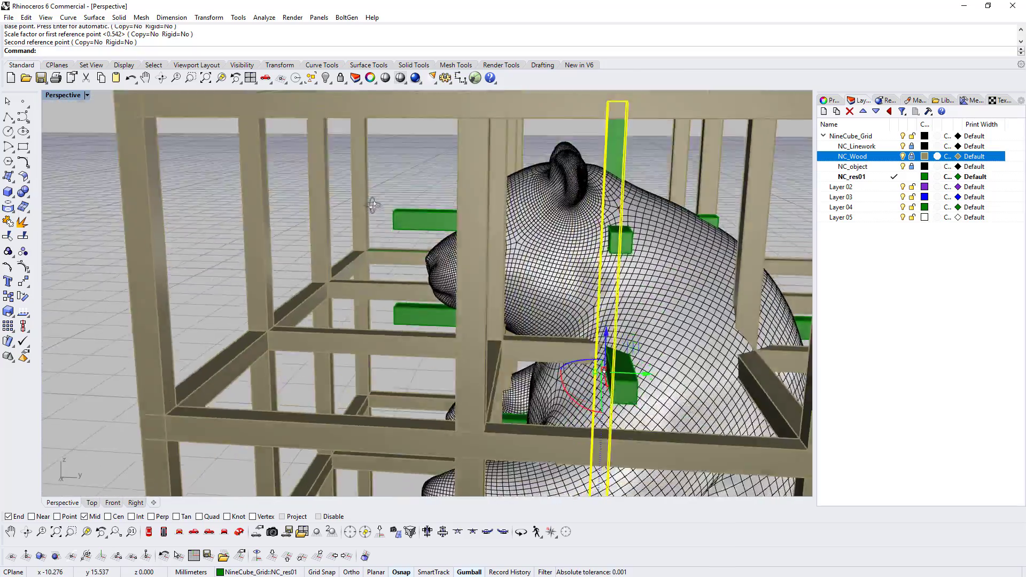
right_drag(373, 205, 630, 113)
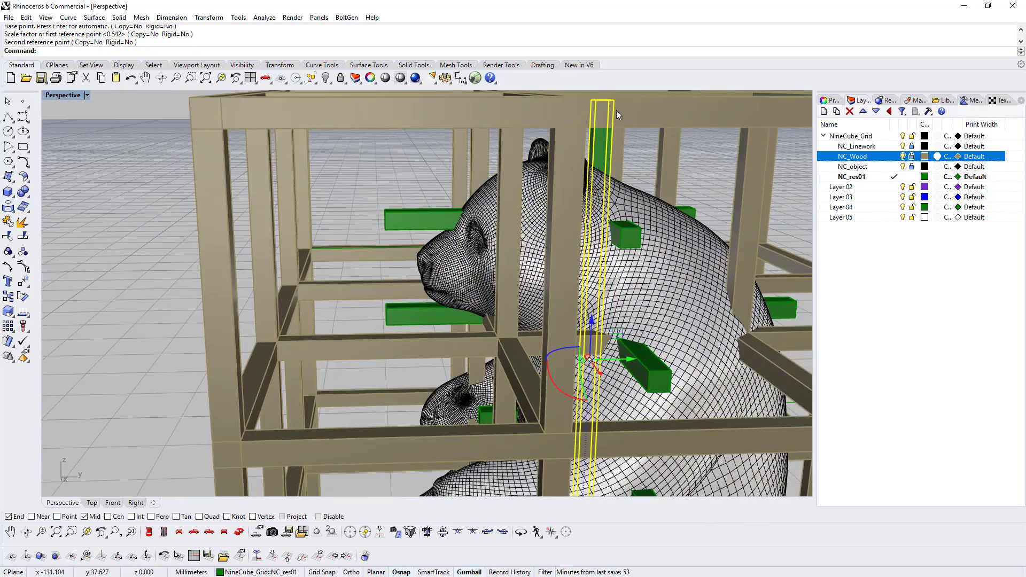
key(Return)
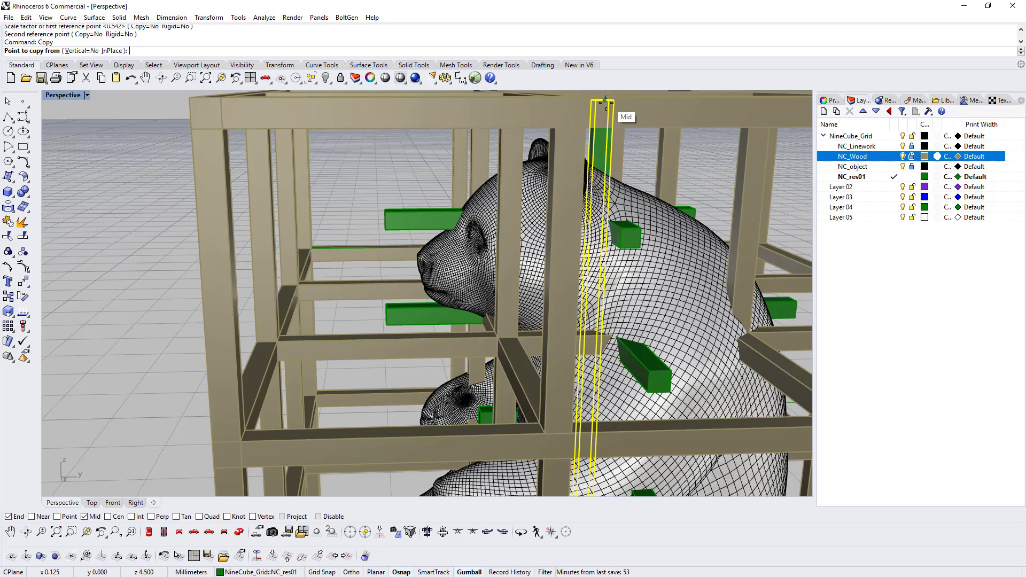
click(620, 100)
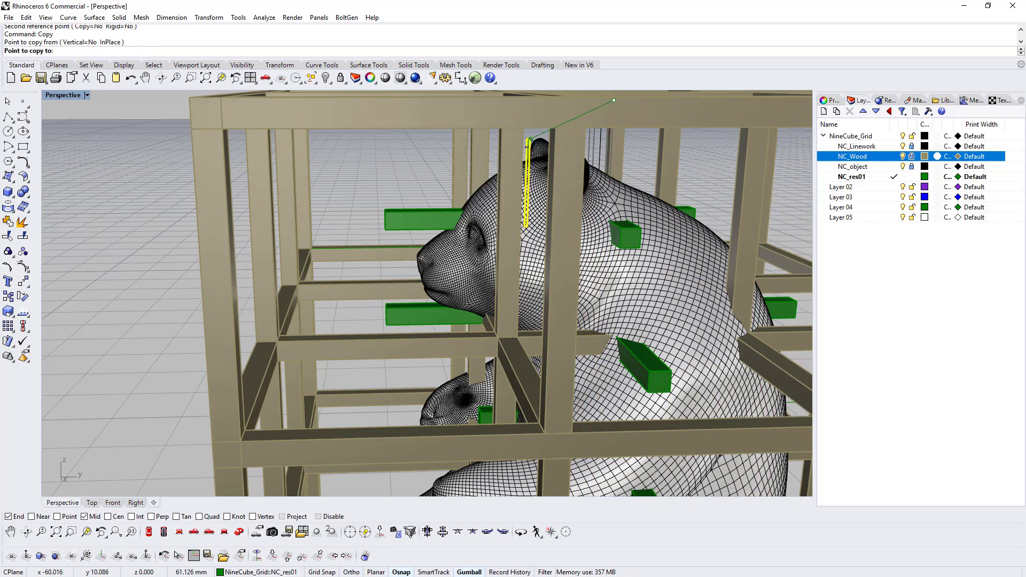
right_drag(584, 108, 618, 124)
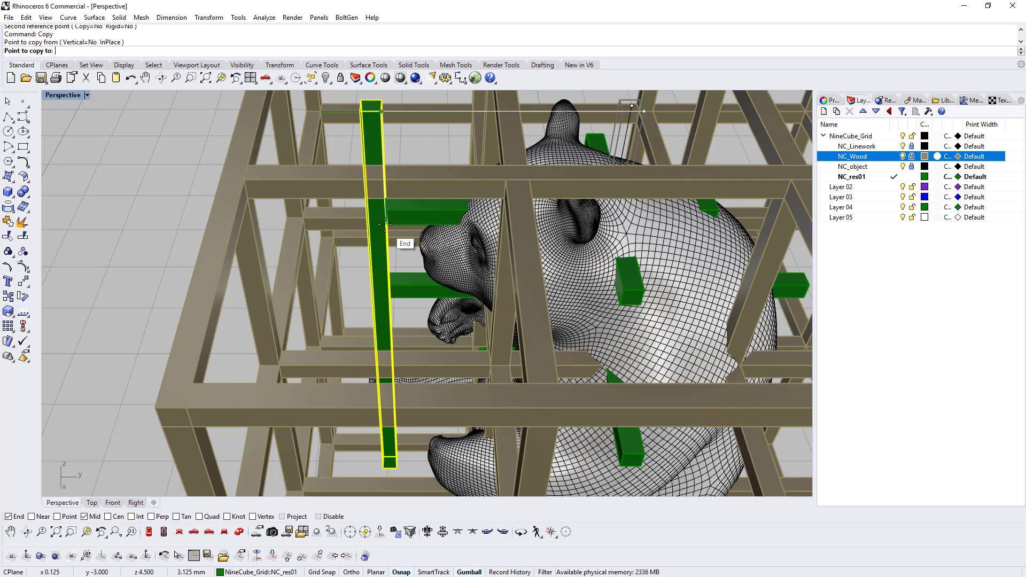
click(613, 133)
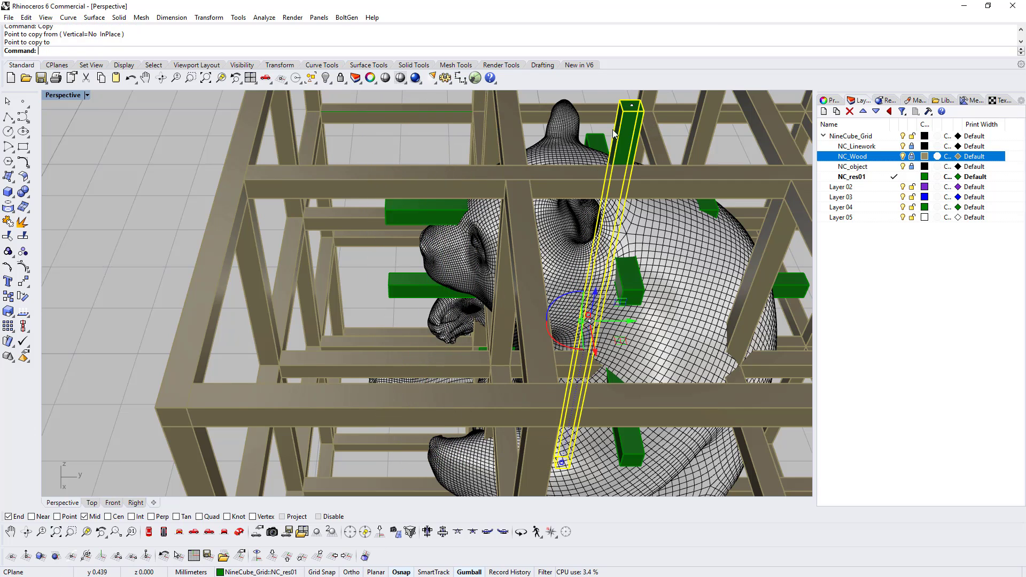
- Copy the vertical beam from its top corner straight forward to the front end of the top front-to-back beam
click(620, 100)
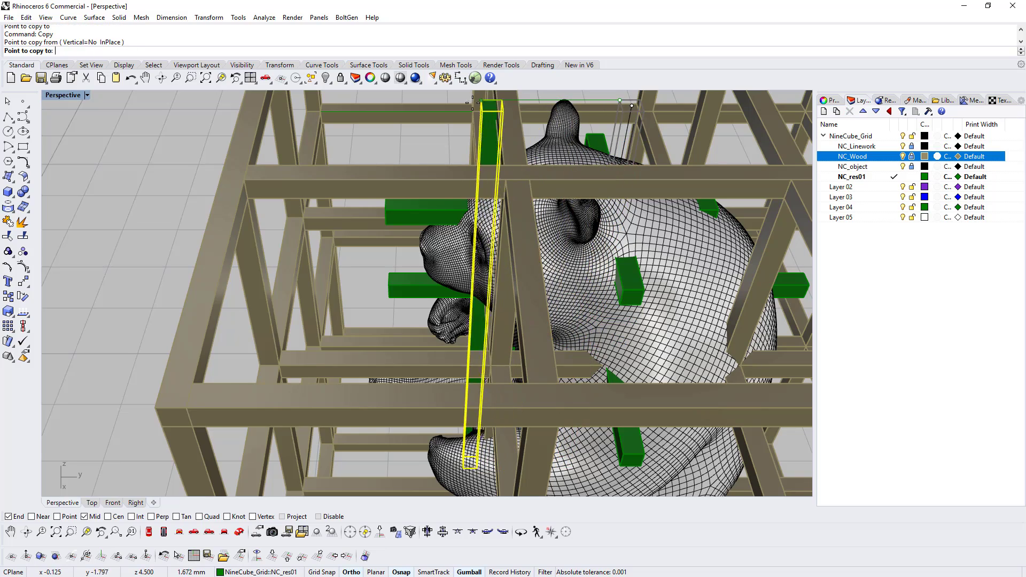
shift+click(388, 213)
right_click(382, 249)
- Shorten the front vertical beam to 2.875 mm with Scale1D from its top end, ending it at the second front-to-back beam
right_drag(383, 254, 369, 160)
shift+click(367, 160)
right_drag(377, 230, 351, 220)
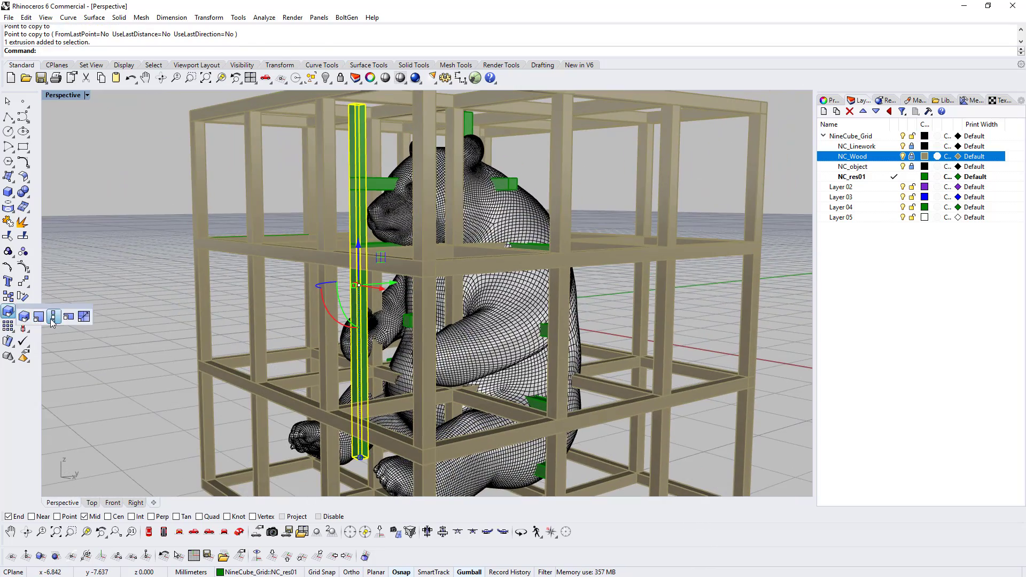
click(53, 317)
click(368, 103)
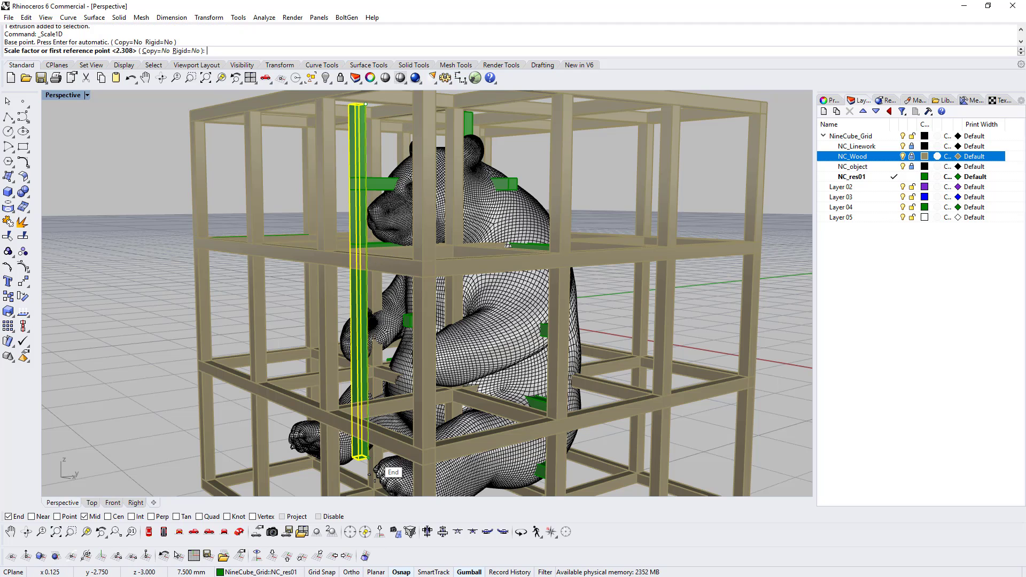
click(368, 458)
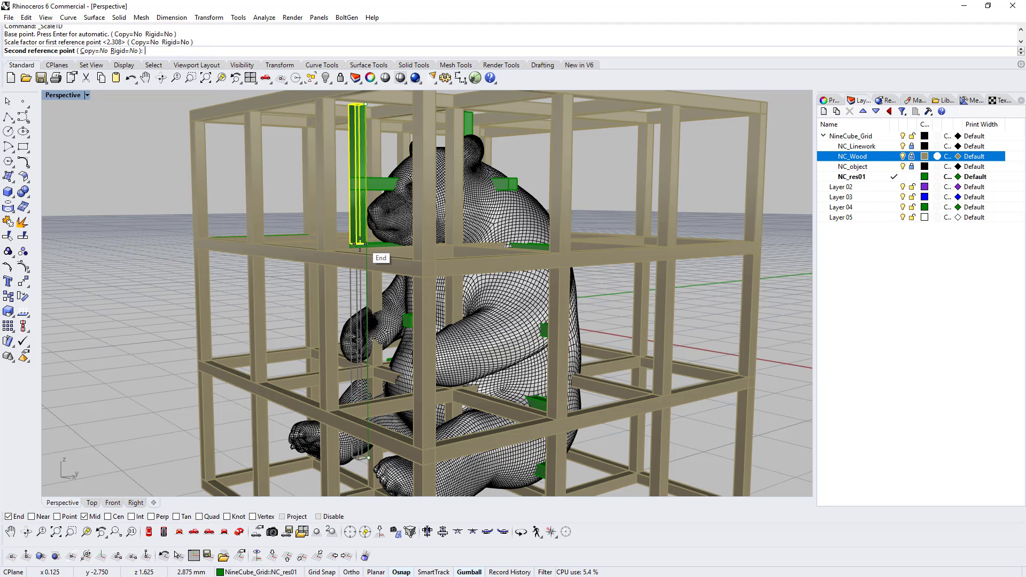
click(359, 243)
key(Return)
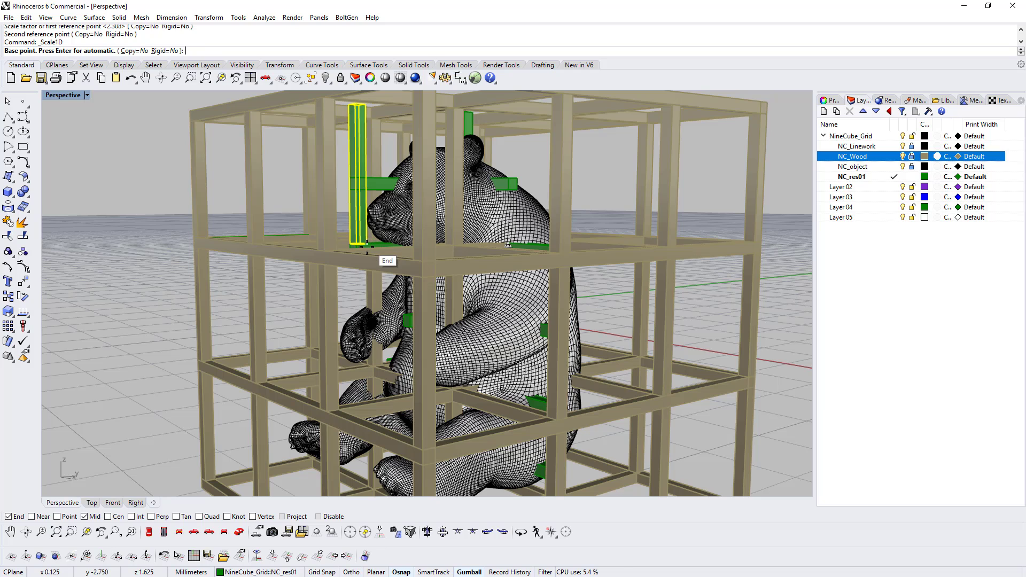
- Shorten the front vertical beam with Scale1D from its bottom end, bringing its top down to the upper face of the top front-to-back beam
click(366, 244)
click(367, 104)
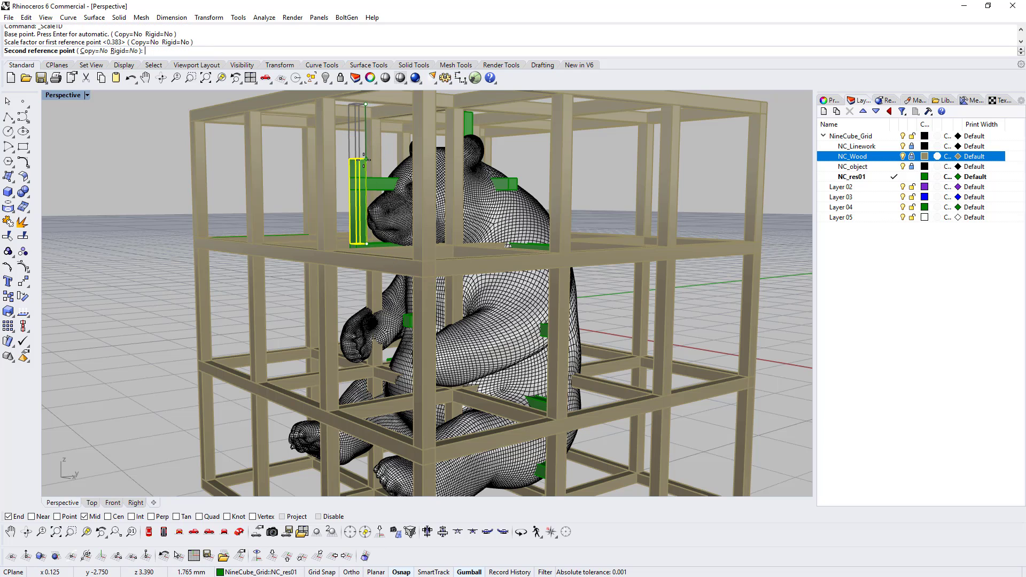
click(349, 178)
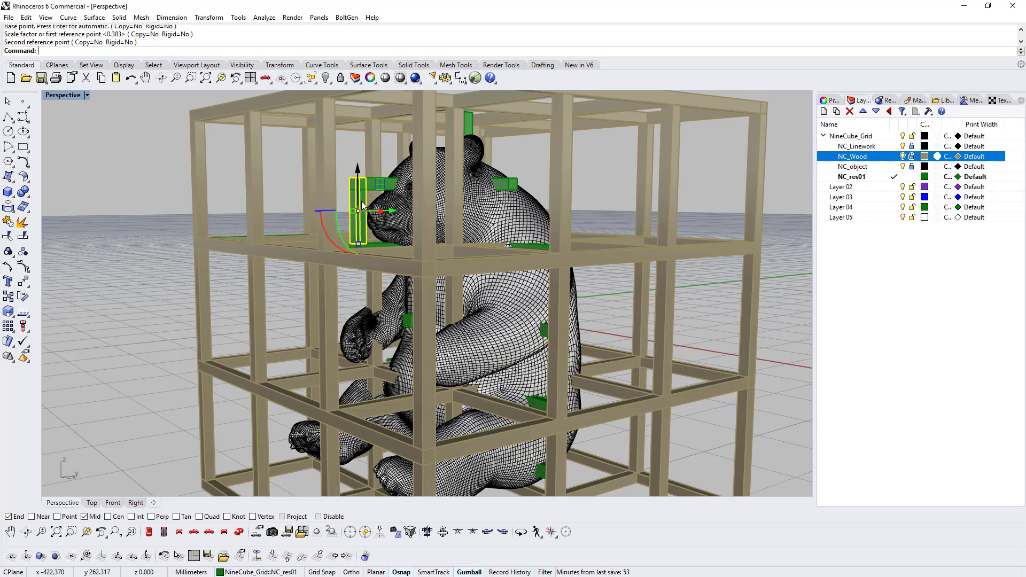
- Shorten the front vertical beam again with Scale1D from its bottom end so its top meets the underside of the top front-to-back beam
right_drag(363, 184, 572, 161)
scroll(447, 260, up, 7)
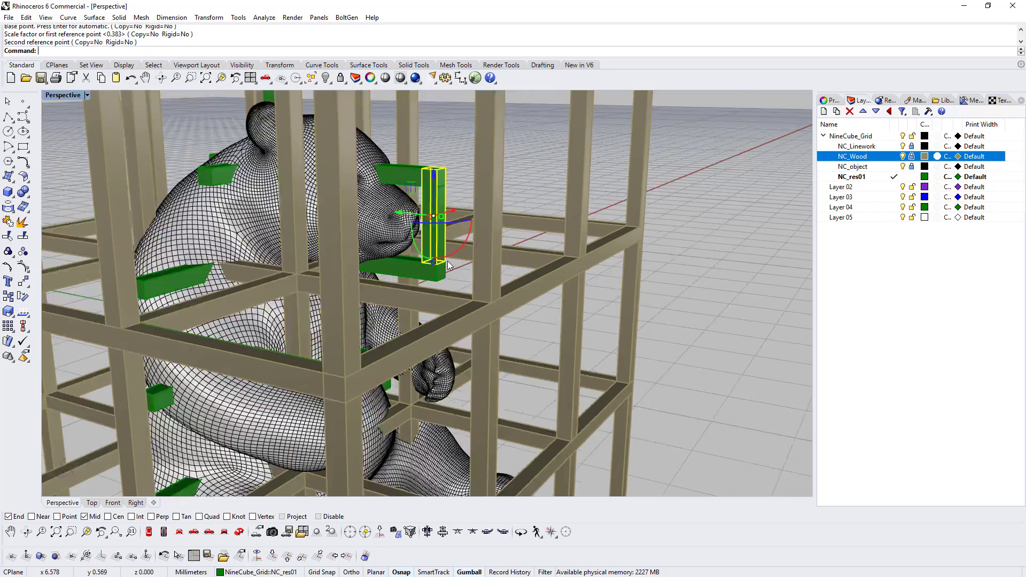
right_click(447, 261)
click(446, 261)
click(447, 103)
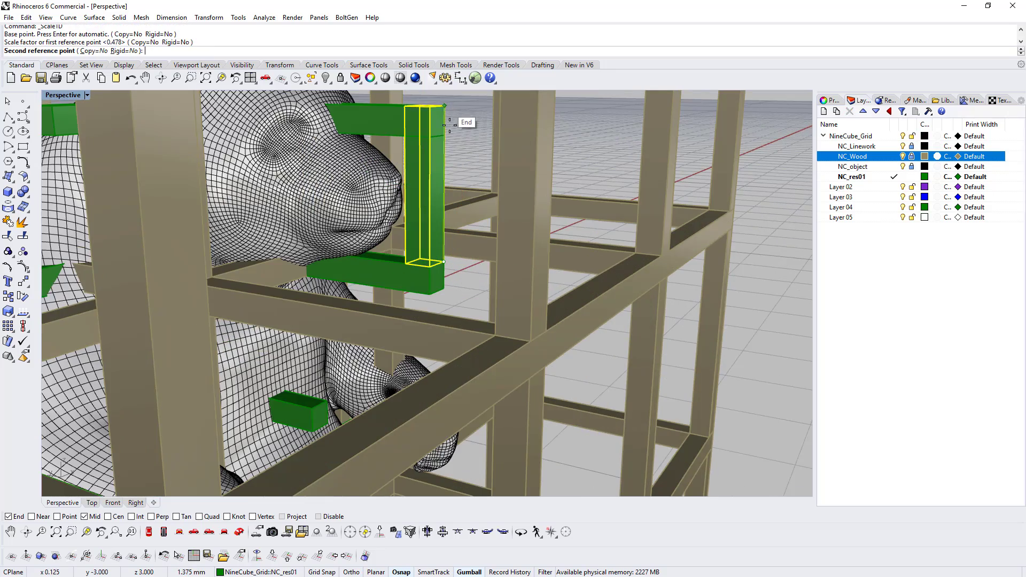
click(450, 133)
- Examine how the beams around the panda's head connect, highlighting the front vertical beam and the upper beams
scroll(408, 198, down, 8)
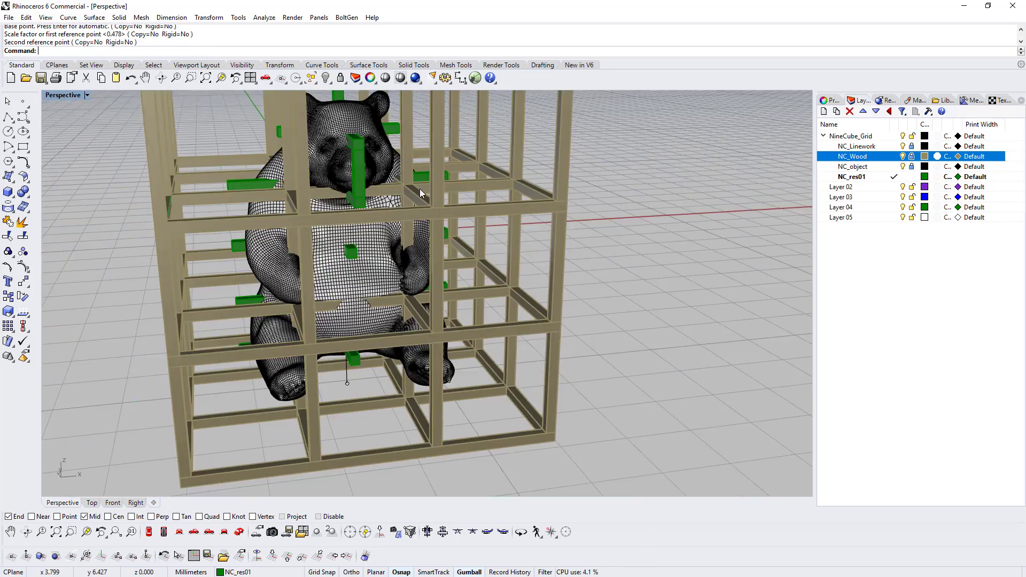
right_drag(407, 198, 525, 193)
right_drag(342, 209, 410, 208)
scroll(403, 204, up, 4)
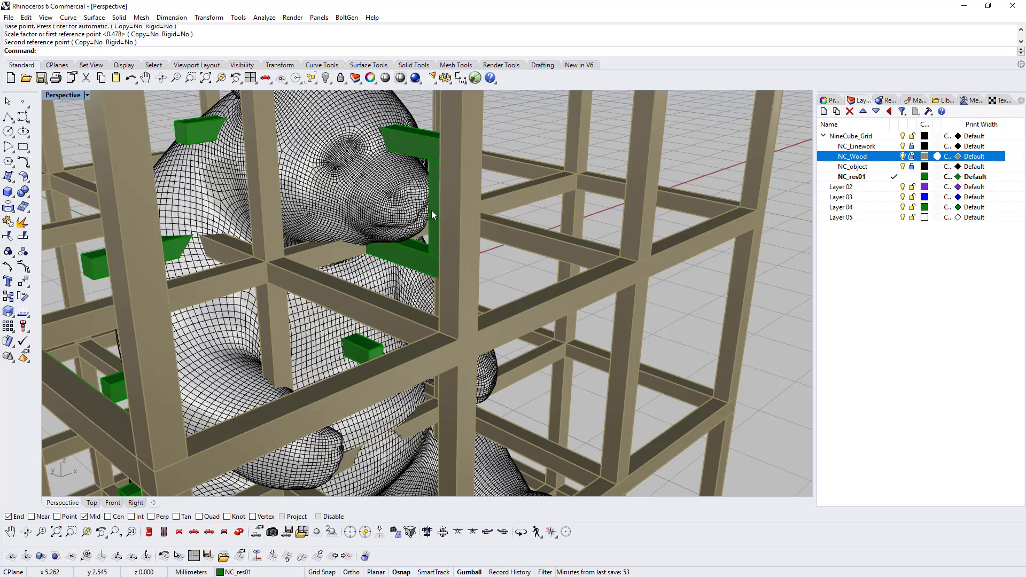
click(432, 210)
click(351, 201)
click(346, 156)
click(339, 135)
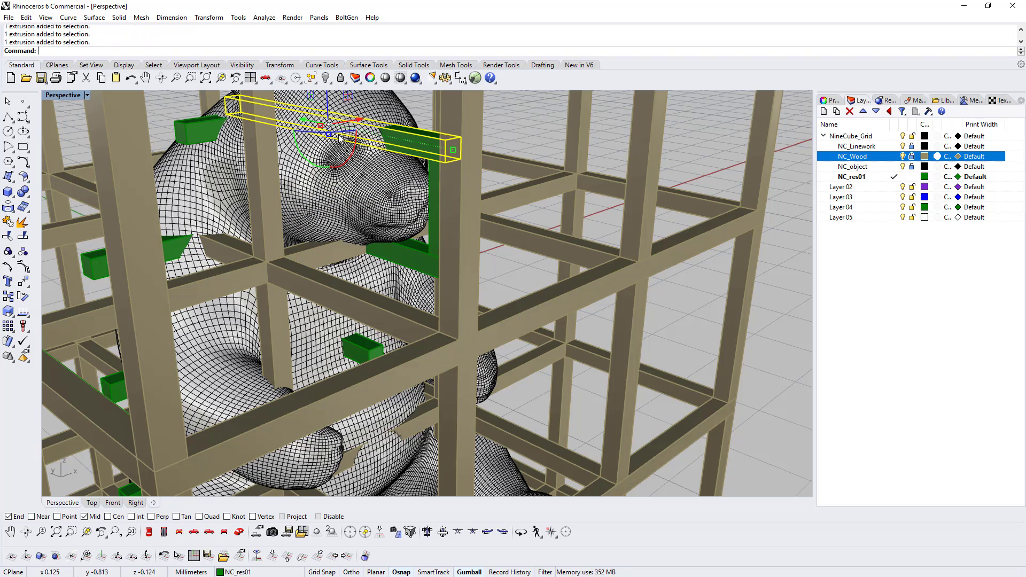
click(381, 196)
click(751, 143)
scroll(634, 178, down, 6)
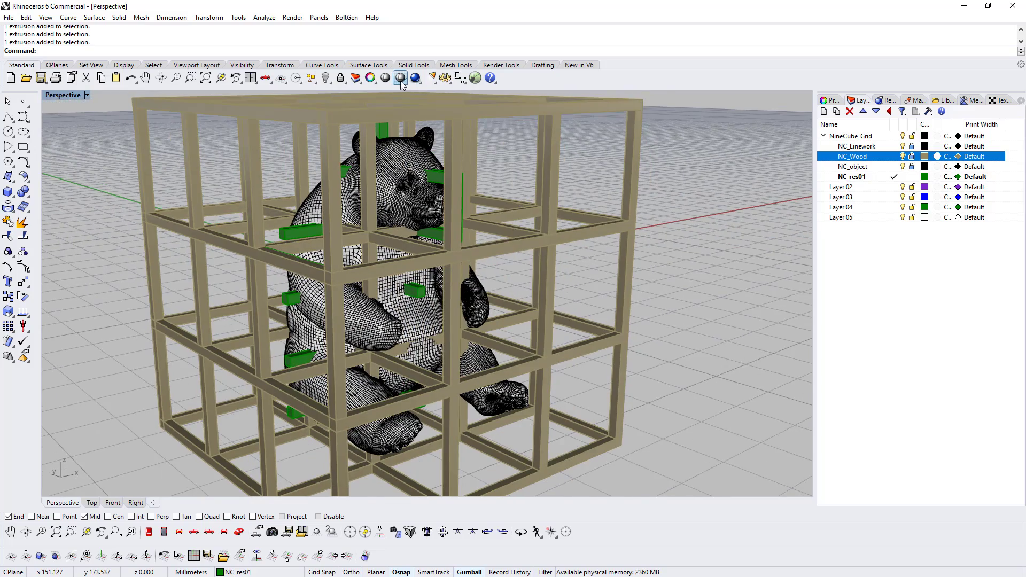
- Switch the Perspective viewport to the Rendered display mode
click(401, 82)
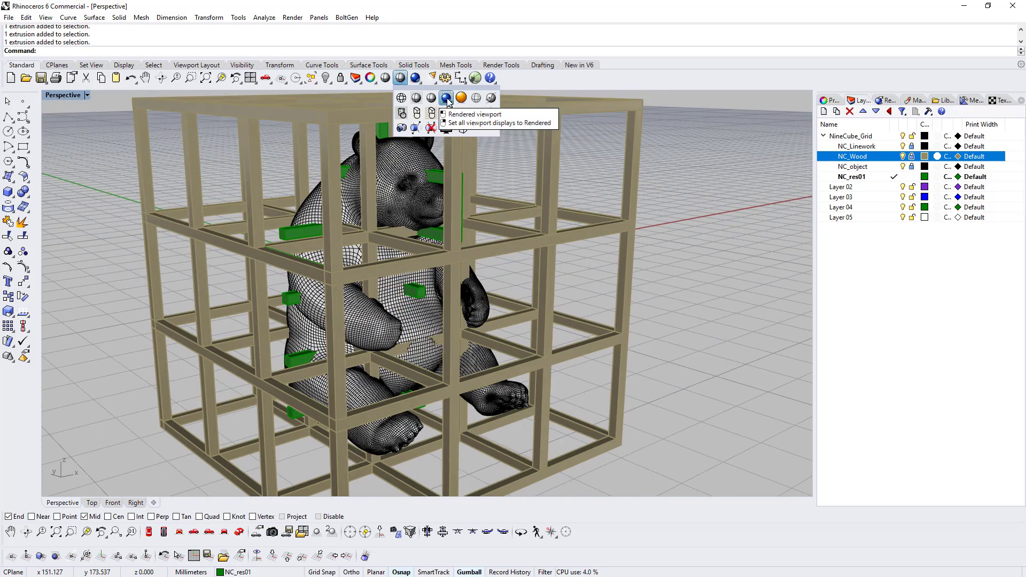
click(447, 98)
right_drag(491, 186, 742, 225)
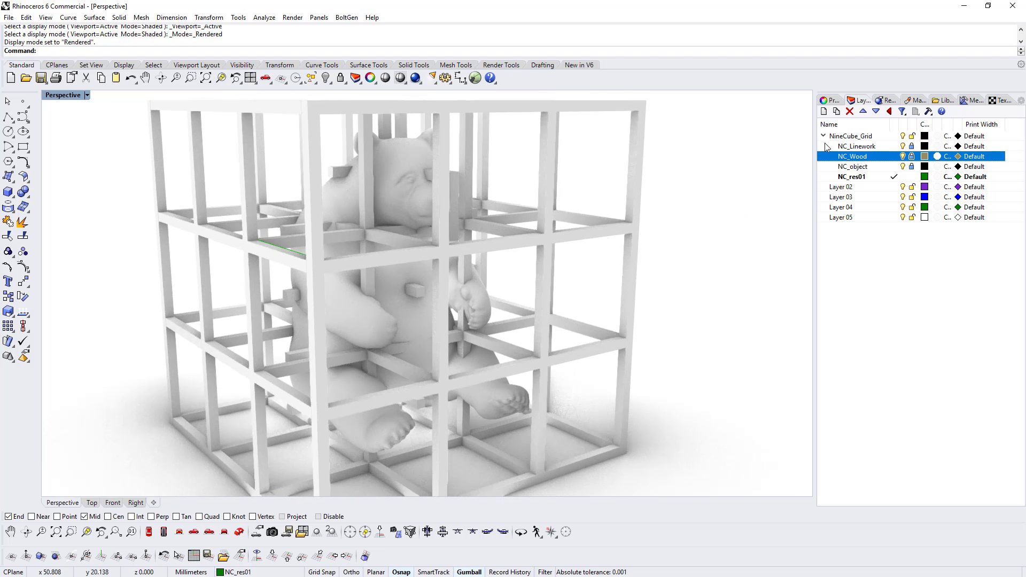
- Give the NC_Wood layer a Plaster material in orange-brown with RGB 205, 133, 0
click(938, 158)
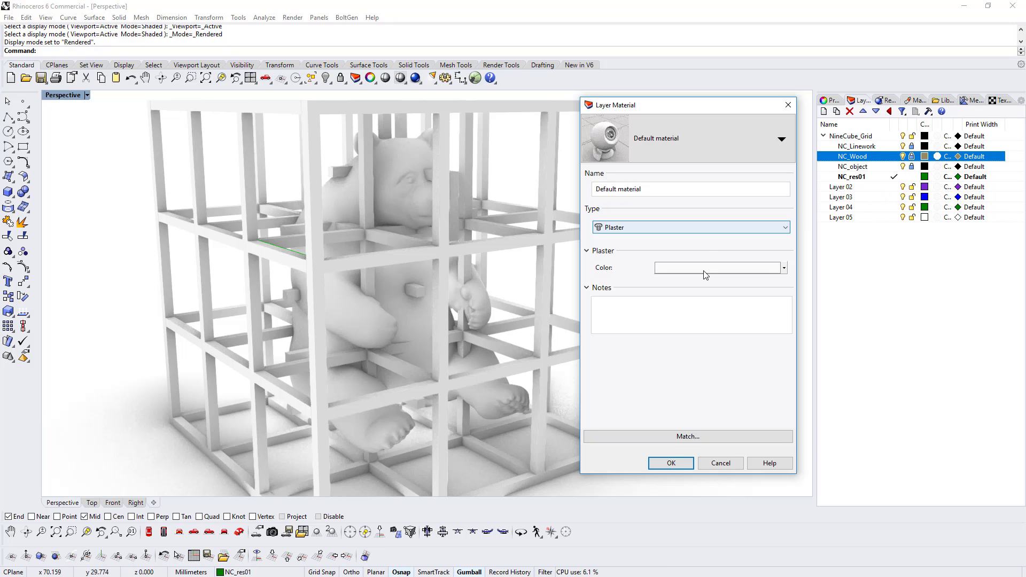
click(716, 272)
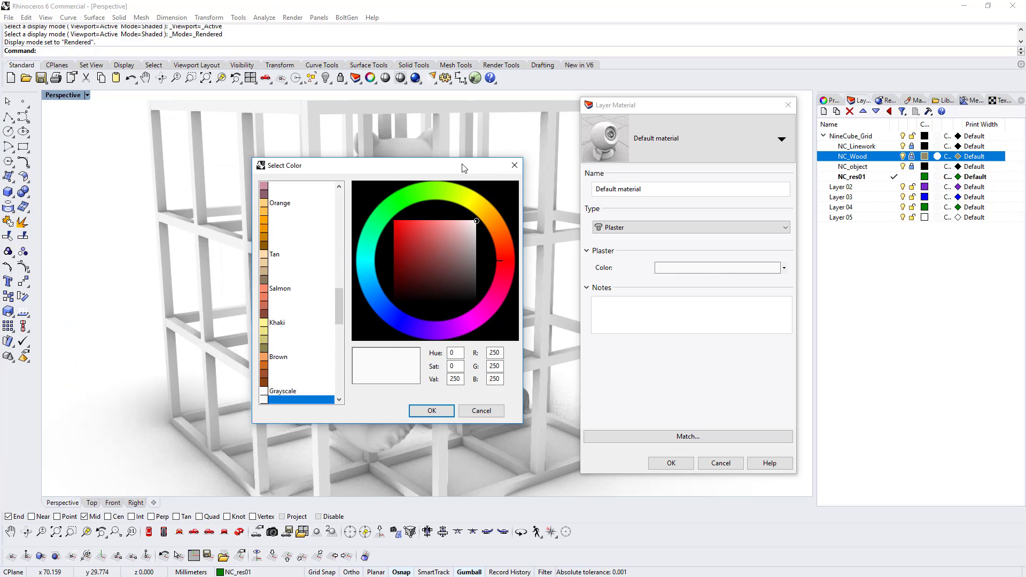
click(194, 218)
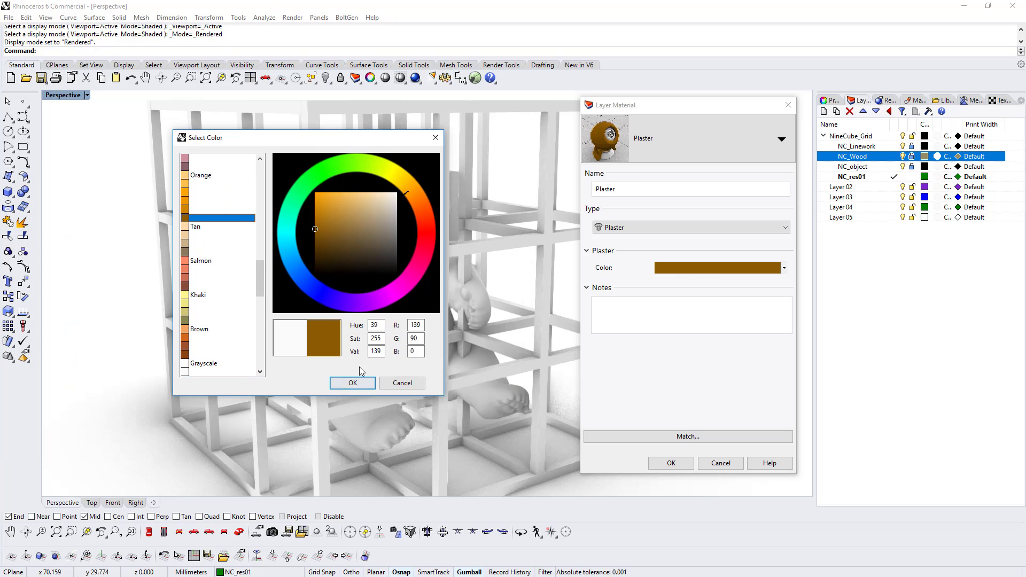
click(195, 209)
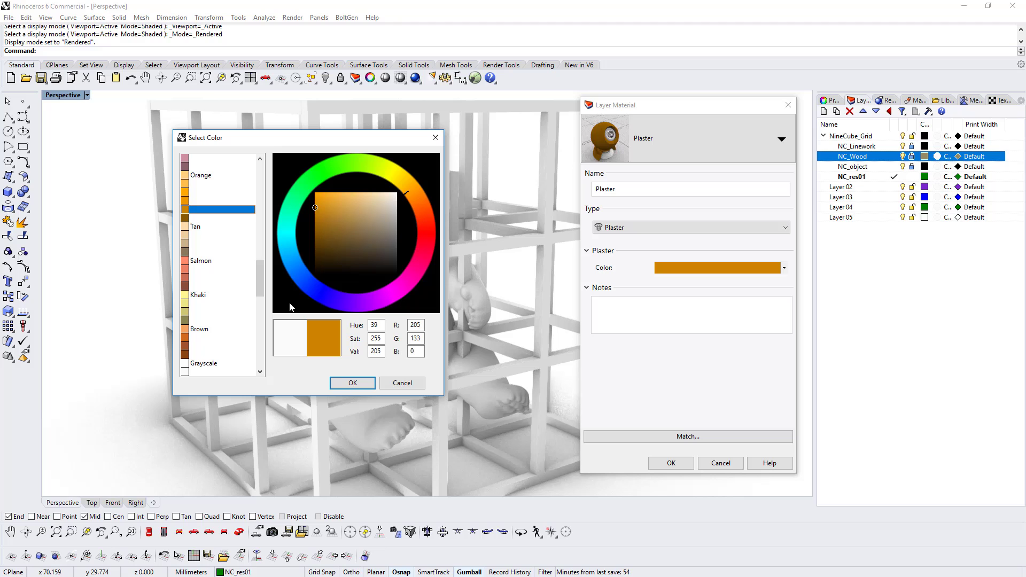
click(352, 383)
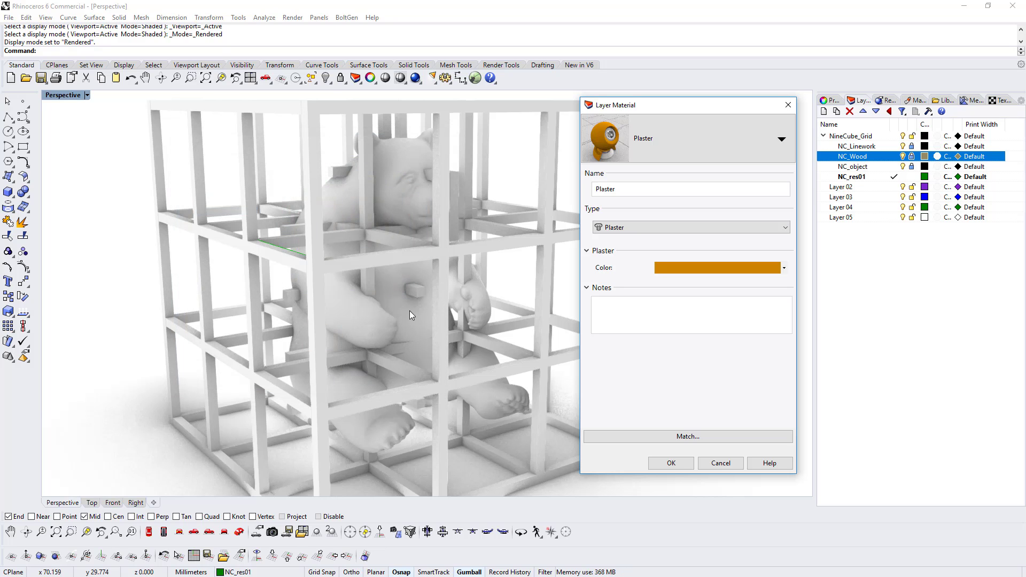
click(671, 463)
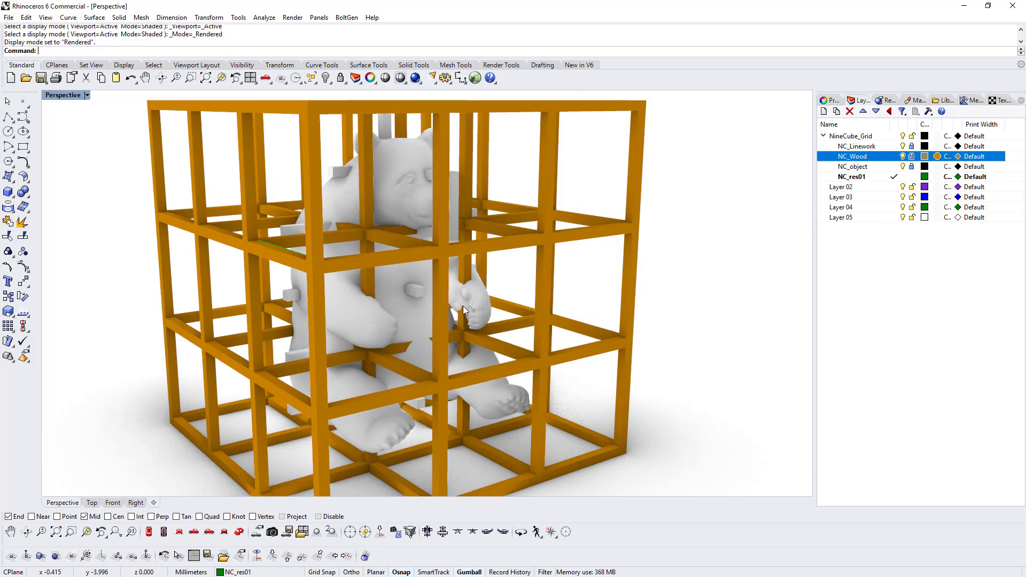
- Give the NC_res01 layer a Plaster material in muted green with RGB 89, 142, 90
mouse_move(462, 305)
right_down()
mouse_move(506, 287)
mouse_move(448, 307)
mouse_move(476, 314)
right_up()
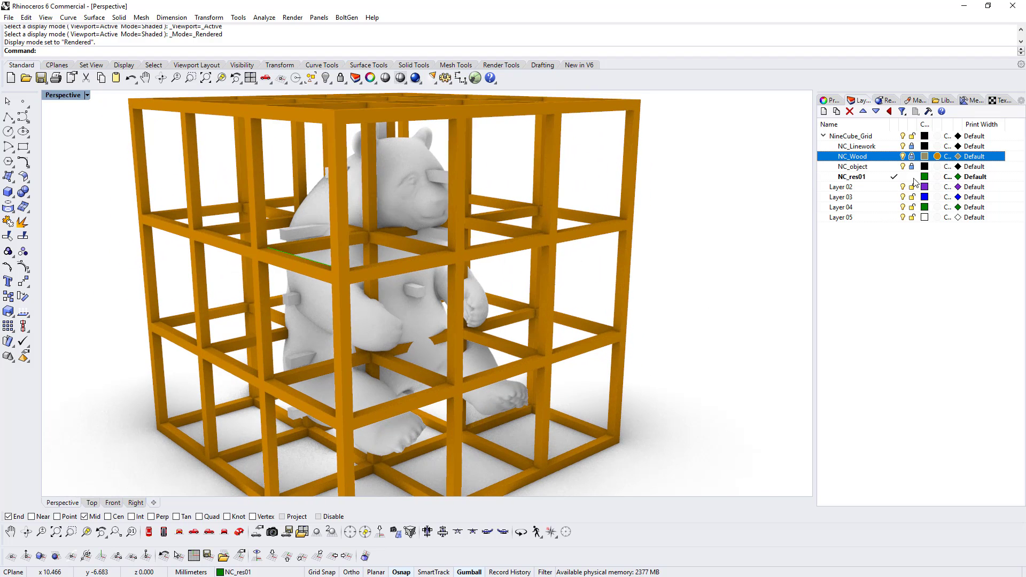
click(937, 177)
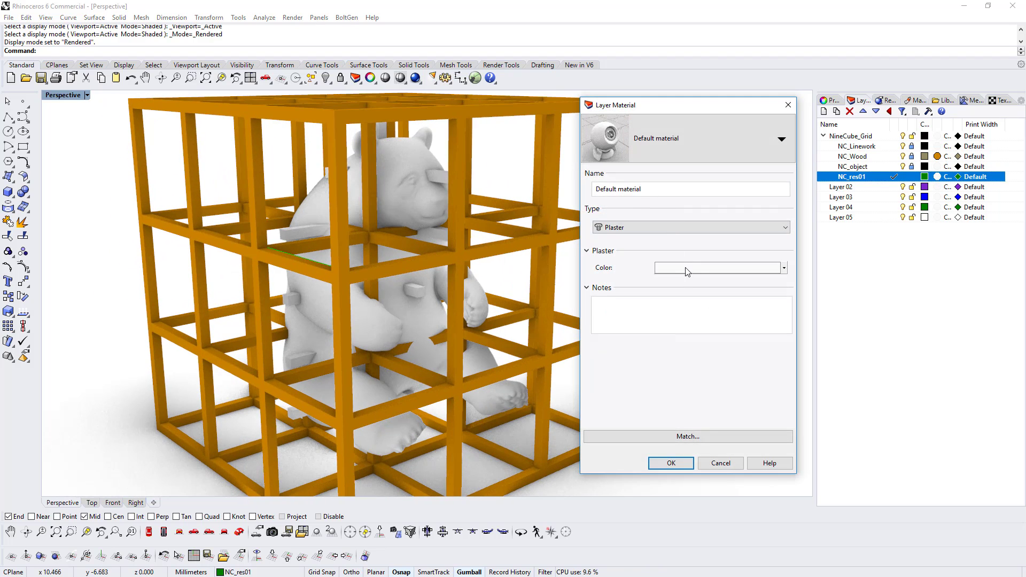
click(687, 270)
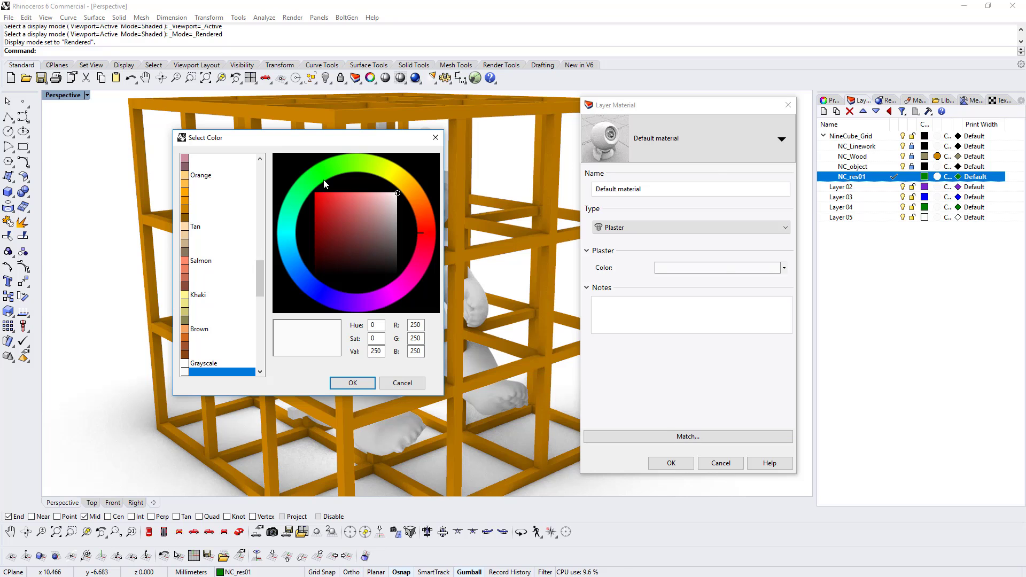
click(324, 180)
click(335, 221)
click(366, 228)
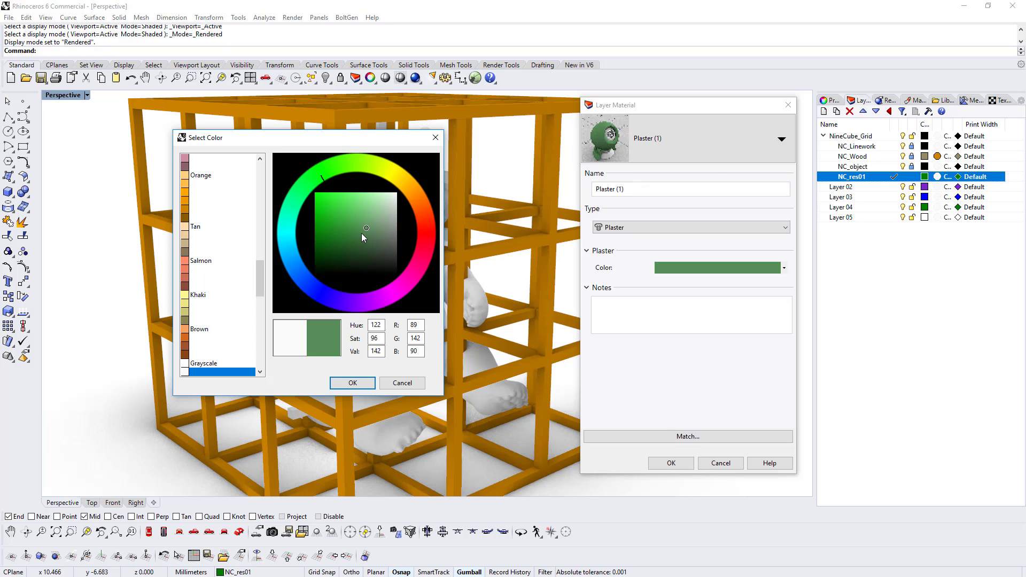
click(352, 383)
click(671, 462)
right_drag(693, 446, 908, 241)
click(938, 167)
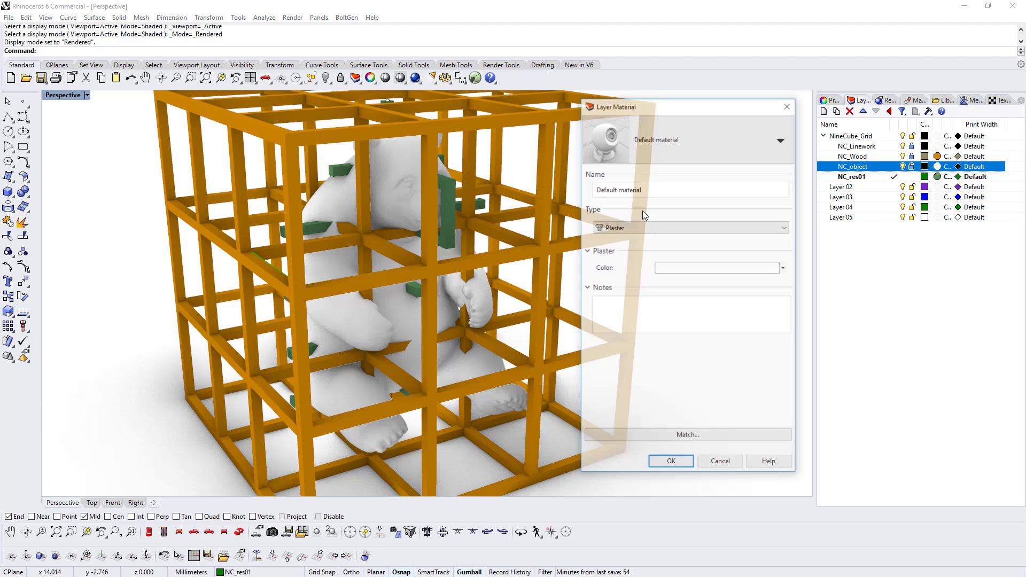
click(677, 269)
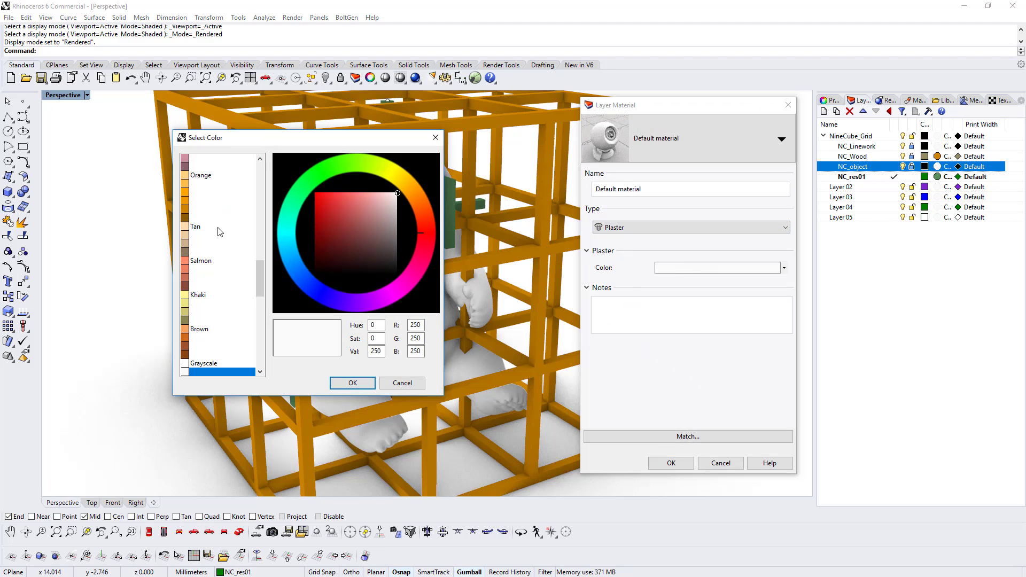
click(355, 384)
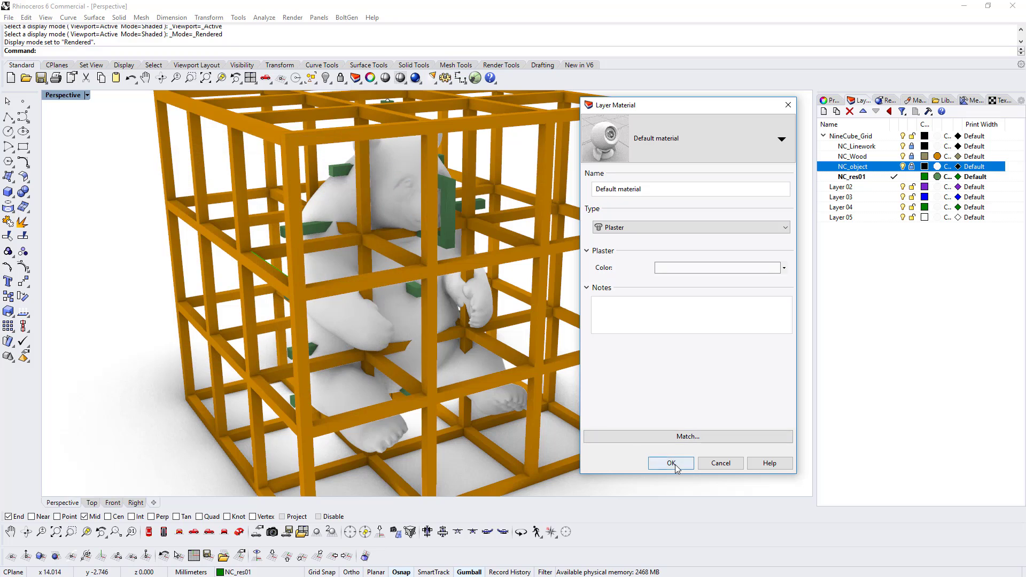
click(682, 468)
- Change the NC_object layer's material type to Custom and set its transparency to about 41%
click(937, 167)
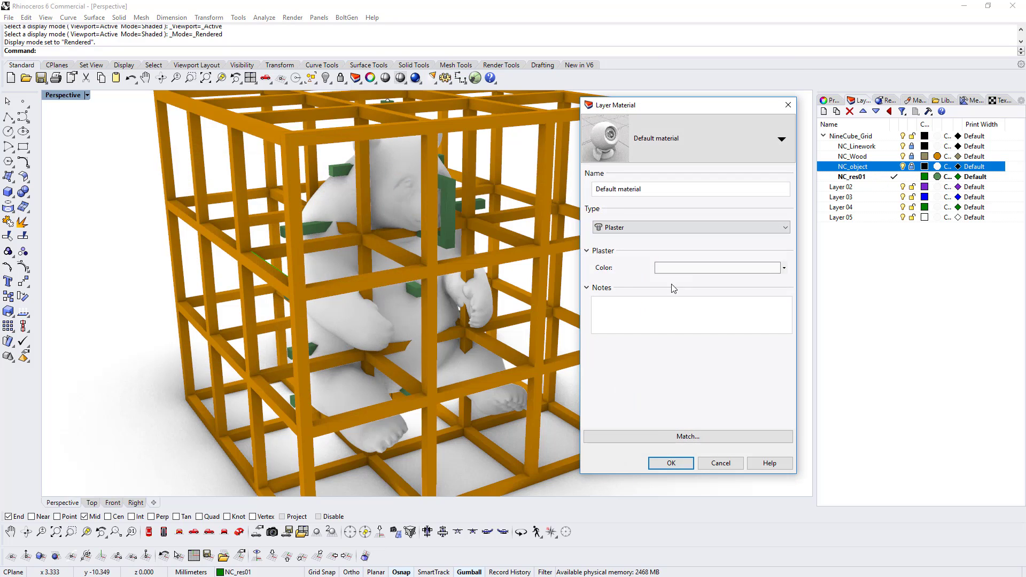
click(633, 233)
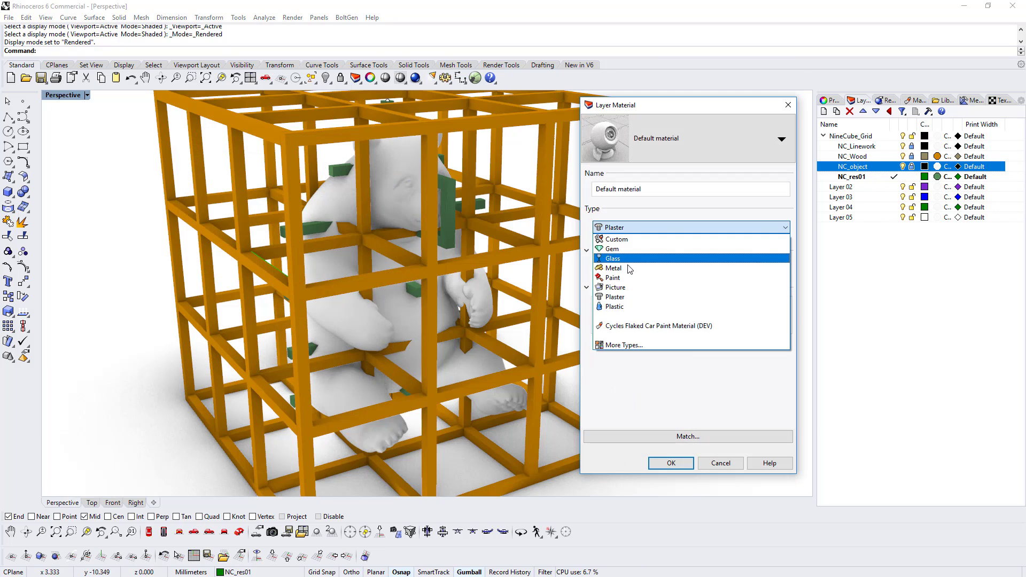
click(639, 239)
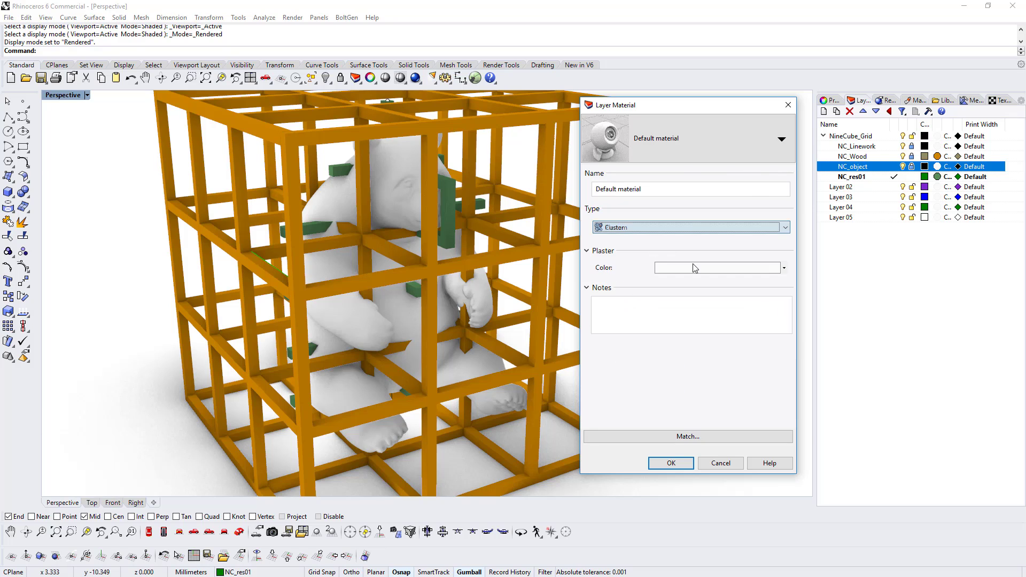
drag(639, 323, 670, 323)
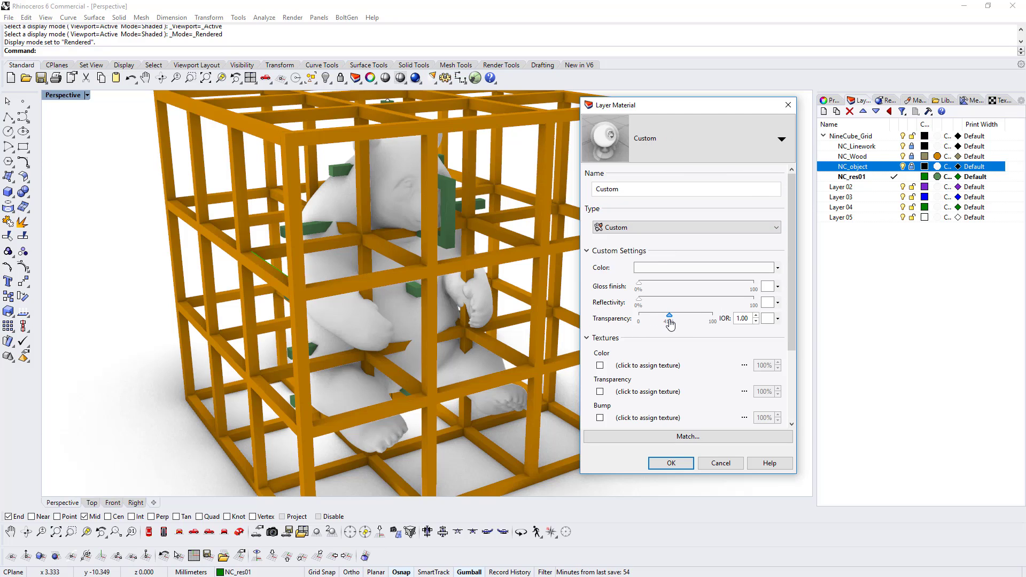
click(672, 463)
- Lower the transparency of the NC_object layer's Custom material slightly
right_drag(692, 362, 689, 314)
click(937, 167)
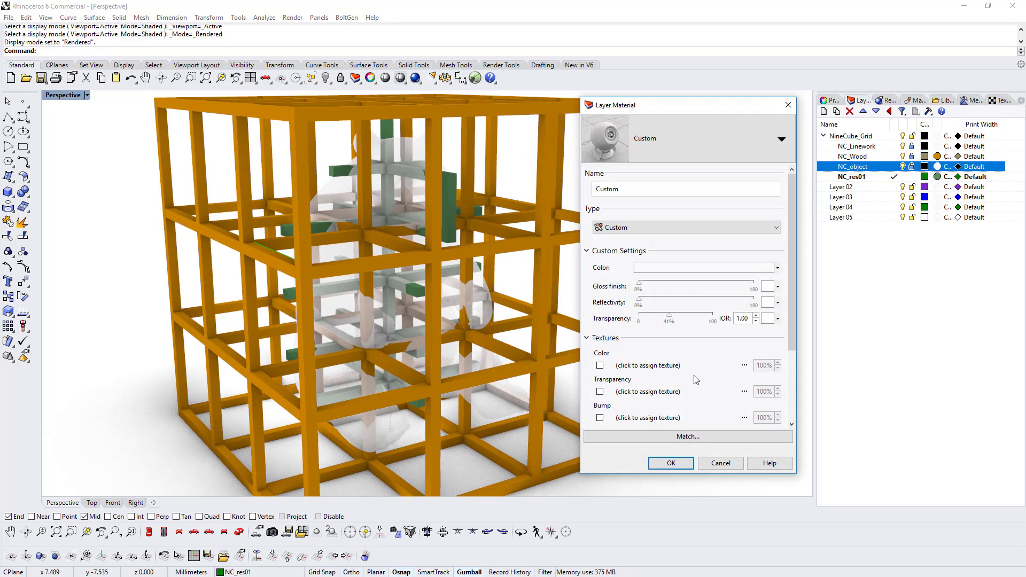
drag(671, 319, 664, 320)
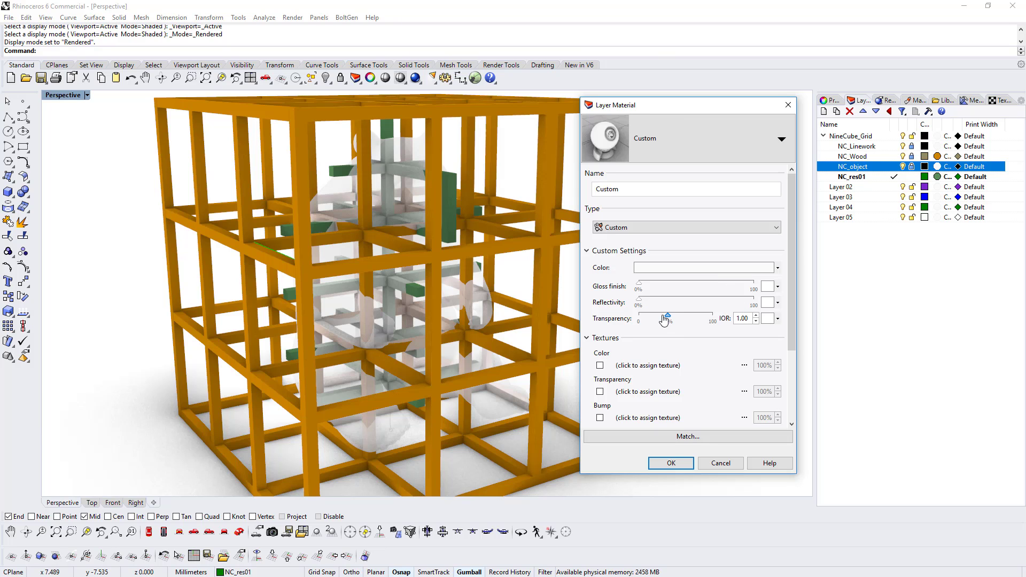
click(670, 462)
- Copy the short front vertical beam from its top corner to the lower corner at the outer end of the top crosswise beam beside the head
right_drag(665, 457, 654, 296)
scroll(399, 185, up, 6)
right_drag(400, 186, 454, 251)
scroll(550, 193, down, 6)
scroll(531, 263, up, 4)
click(541, 260)
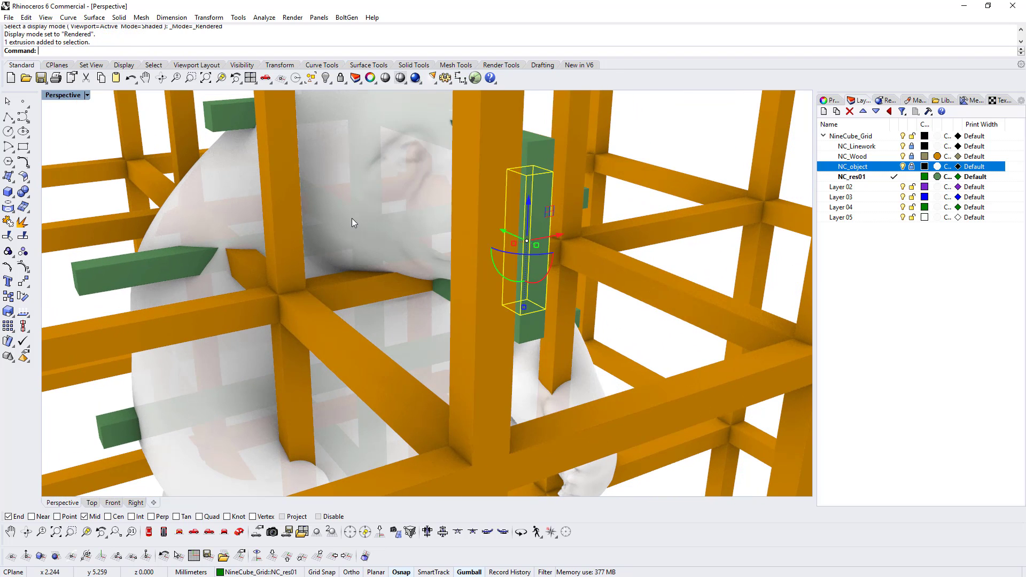
key(Return)
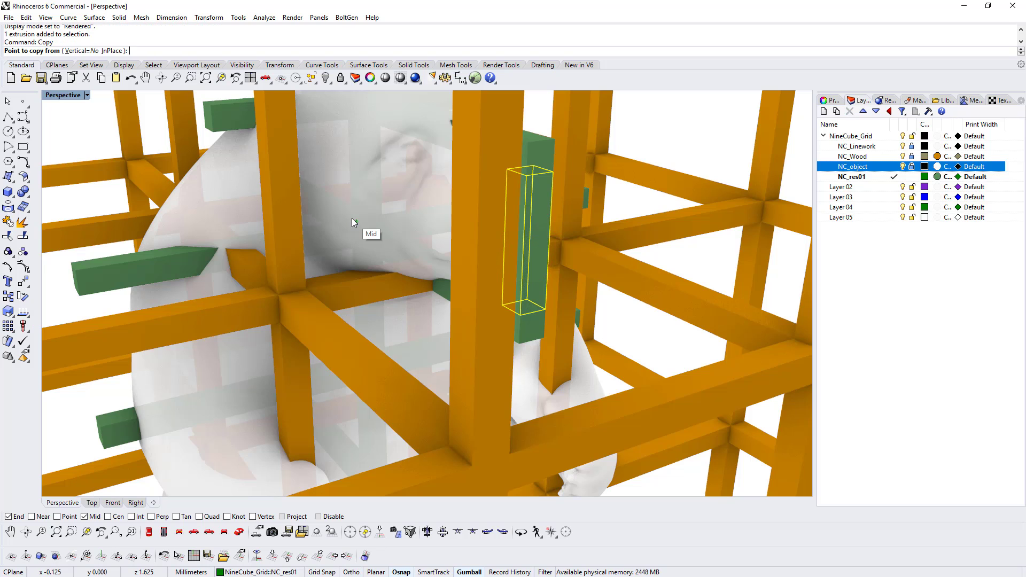
click(528, 181)
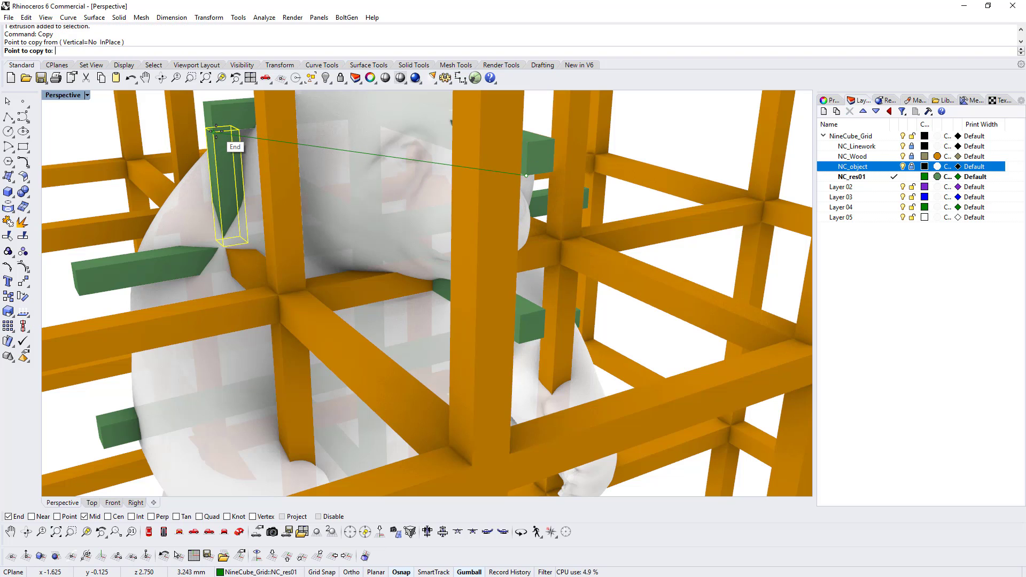
click(216, 131)
key(Return)
scroll(353, 179, down, 10)
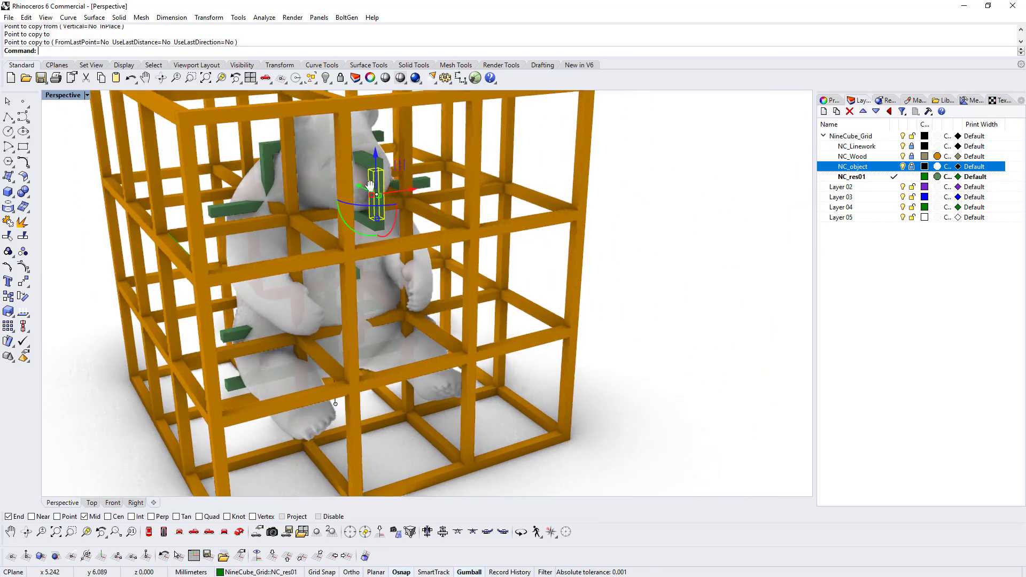
scroll(369, 185, down, 5)
scroll(521, 190, up, 10)
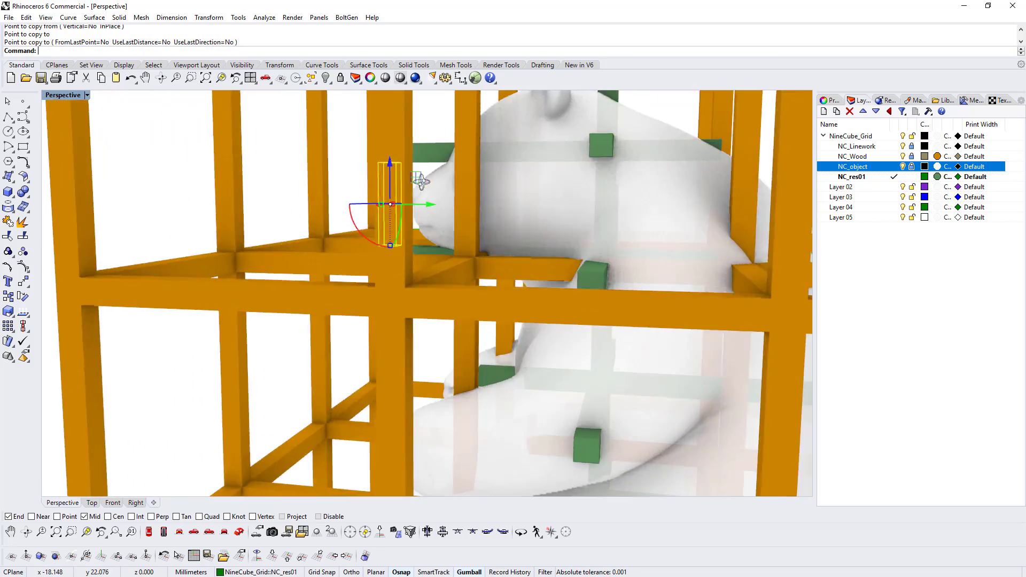
right_drag(420, 182, 299, 138)
middle_click(300, 137)
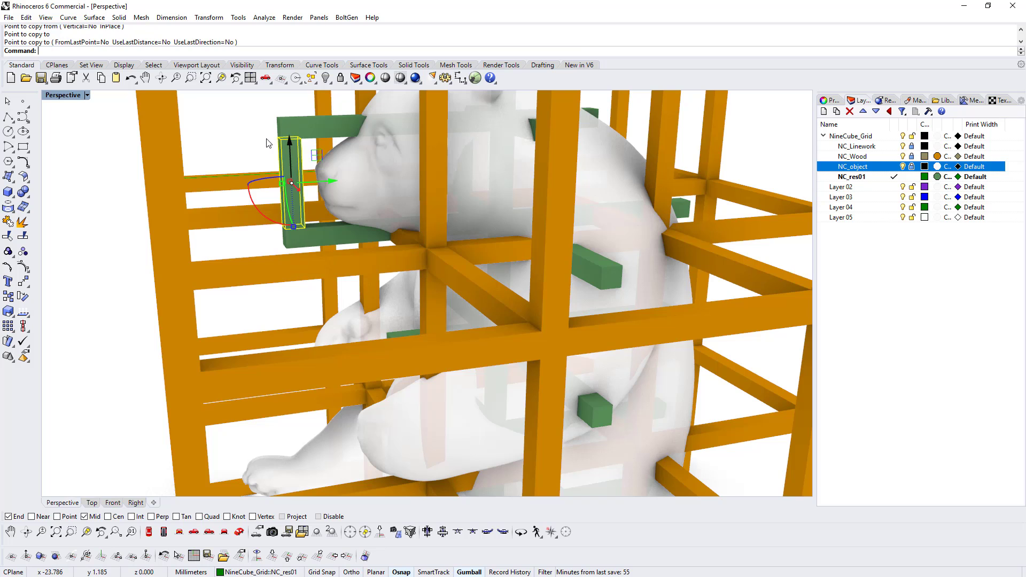
- Copy the front vertical beam from its top corner to the outer end of the top crosswise beam on the near side of the head
key(Return)
click(280, 140)
right_drag(280, 141, 586, 179)
click(594, 156)
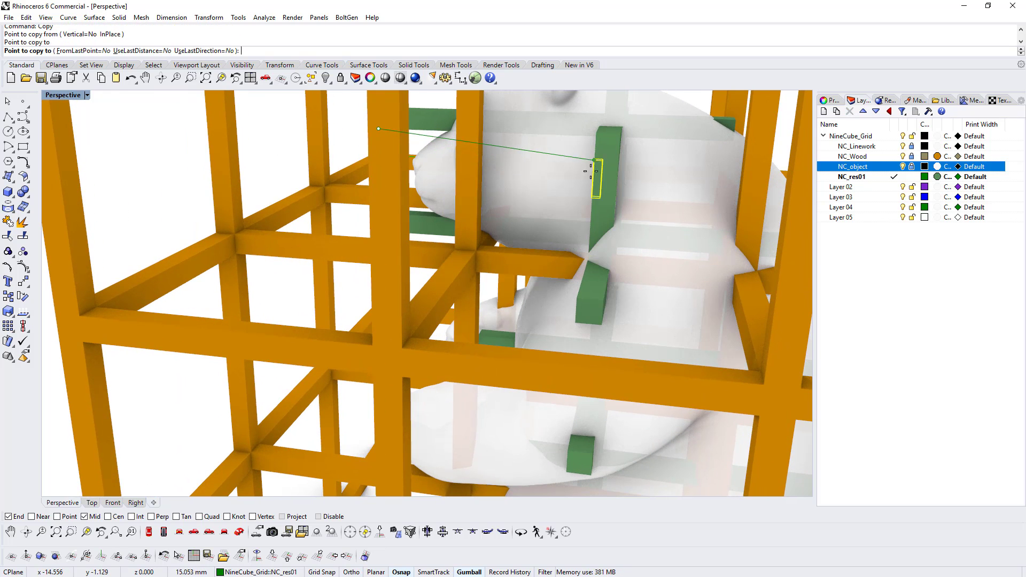
right_click(480, 192)
- Copy the front vertical beam from its bottom corner onto the front end of the arm-level lengthwise beam and the outer end of the arm-level crosswise beam
right_drag(480, 192, 584, 195)
scroll(544, 220, down, 6)
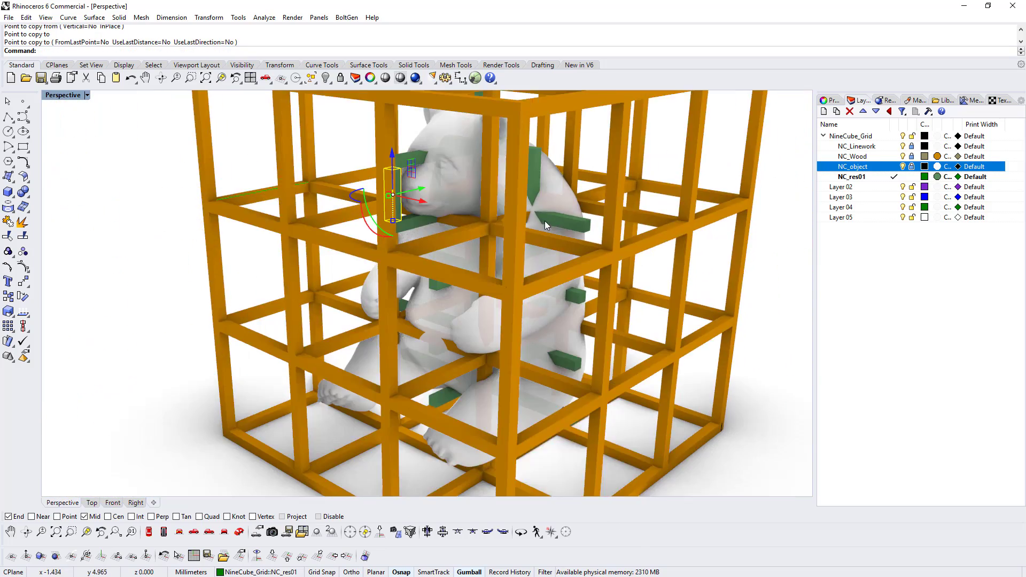
right_drag(438, 221, 439, 186)
scroll(371, 201, up, 6)
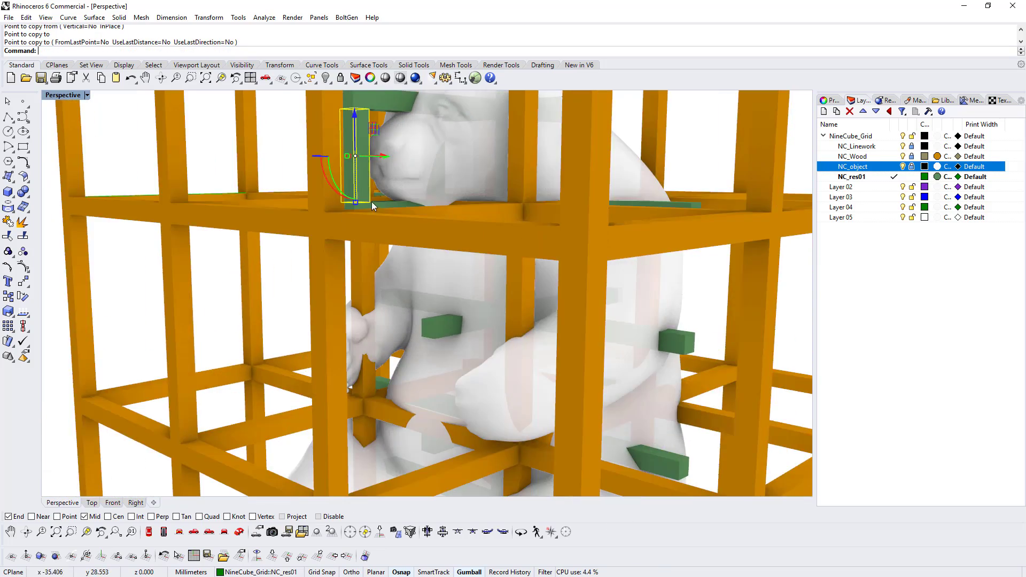
right_click(335, 203)
click(340, 205)
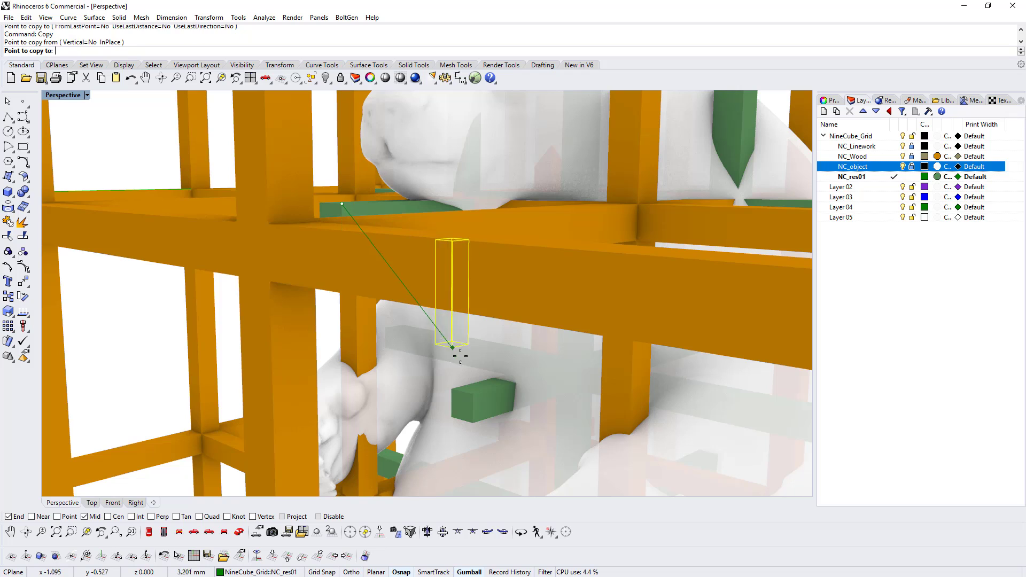
scroll(549, 318, down, 3)
right_drag(549, 318, 419, 280)
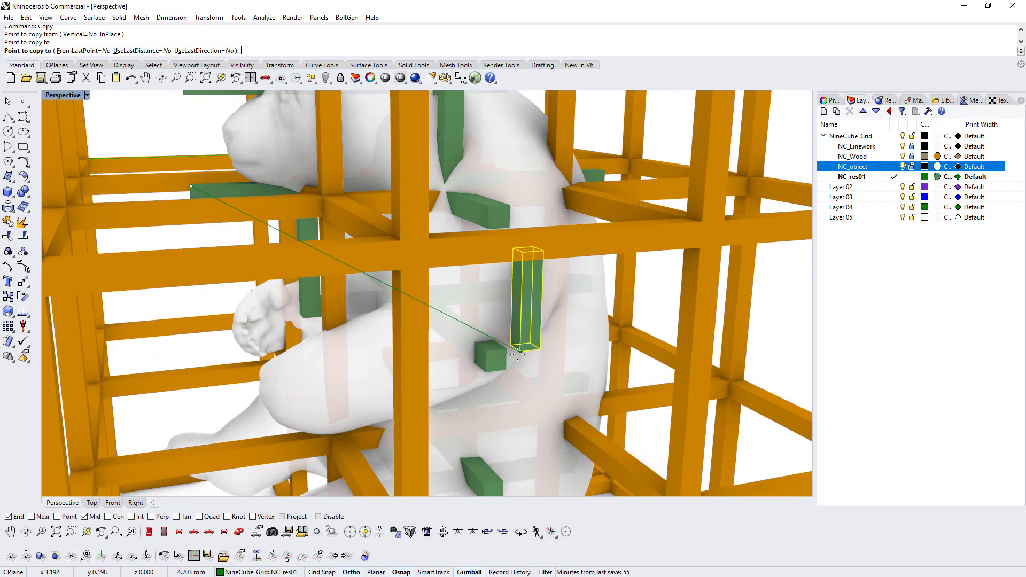
click(484, 357)
right_drag(489, 342, 526, 276)
scroll(527, 277, down, 6)
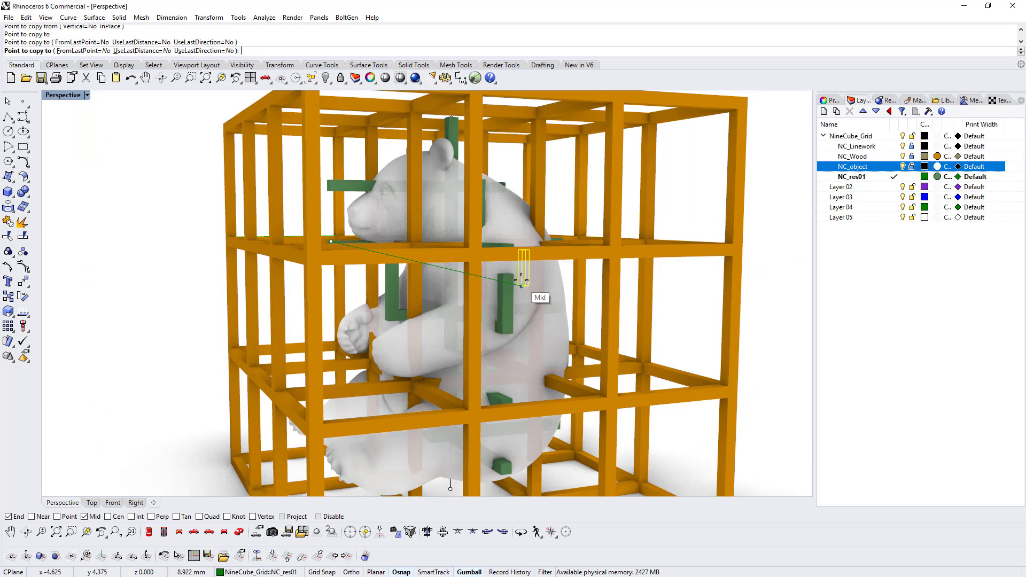
right_click(522, 280)
- Try to stretch the two arm-level vertical beams upward with Scale 1D from their lower corner, and undo the scaling
scroll(417, 300, up, 7)
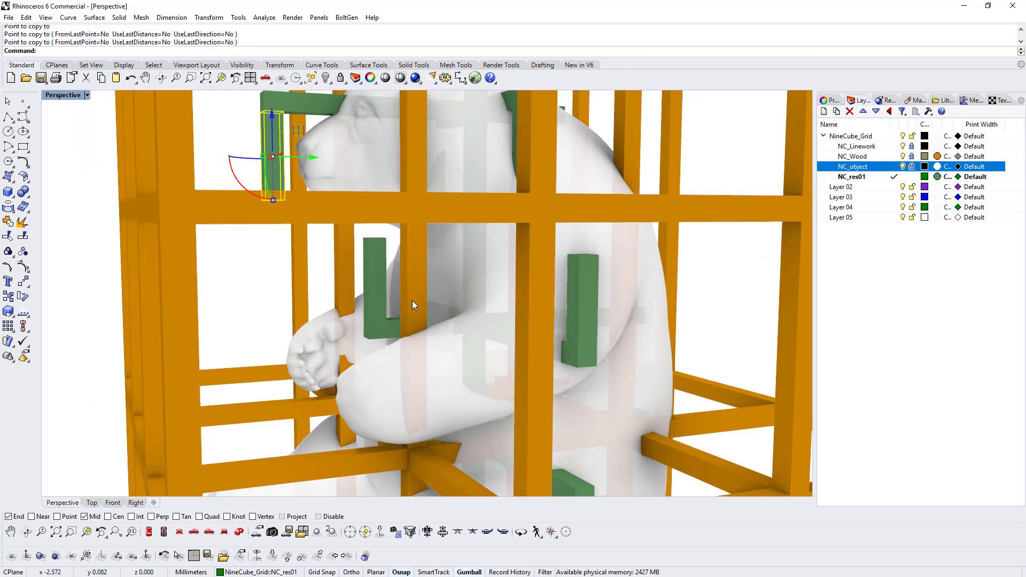
click(378, 289)
shift+click(585, 325)
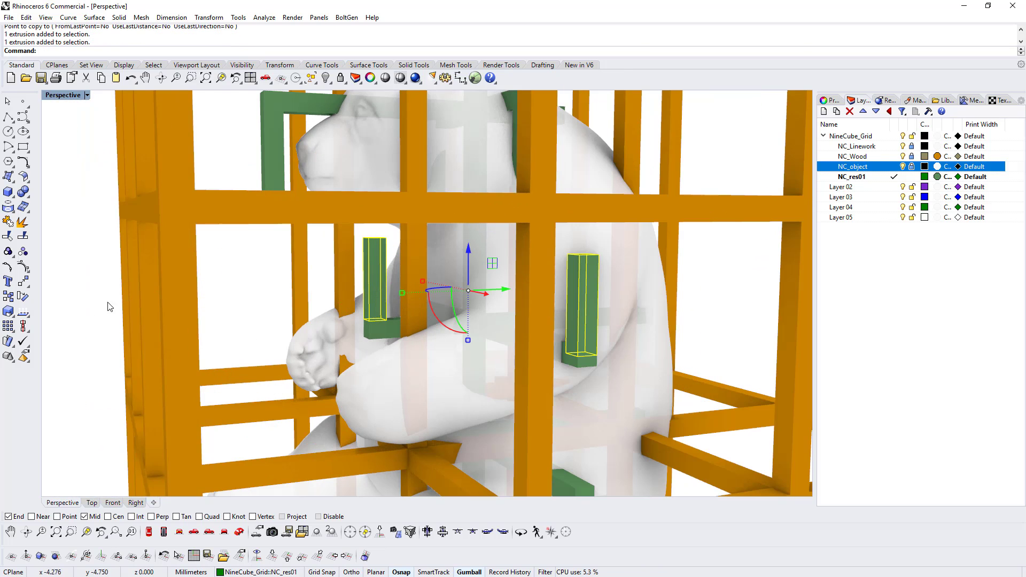
click(11, 317)
click(55, 319)
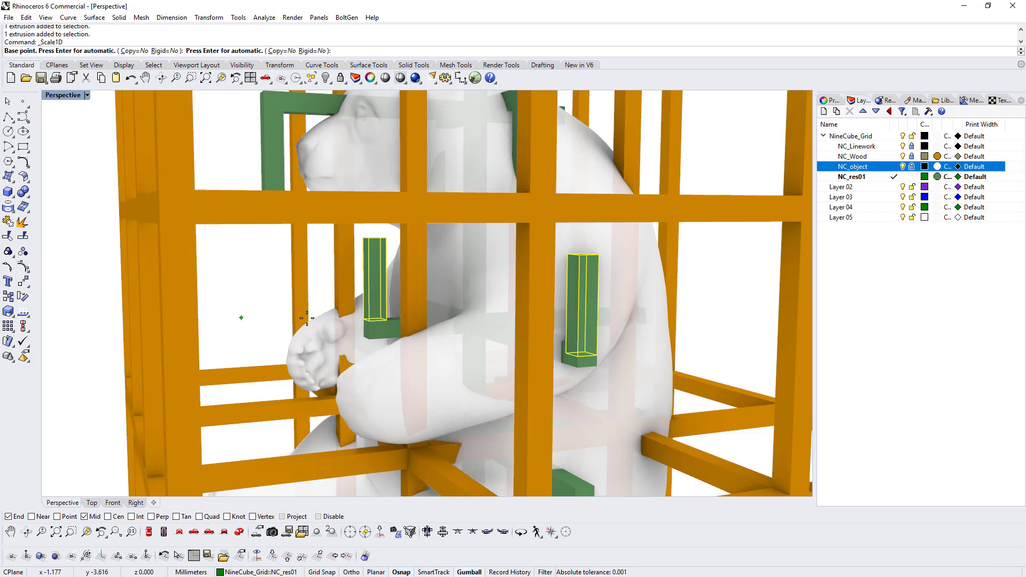
click(393, 324)
click(386, 239)
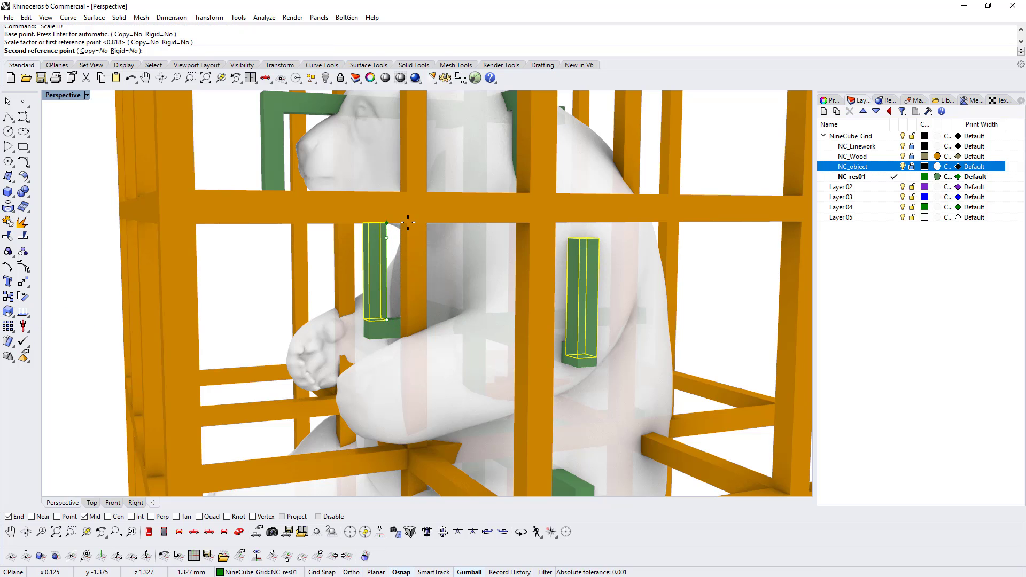
right_drag(385, 239, 415, 195)
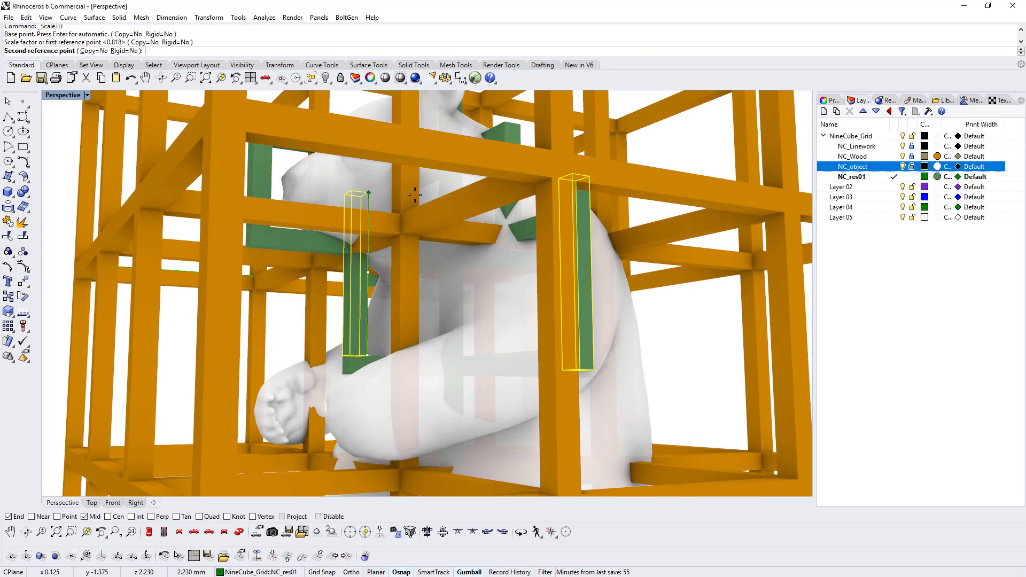
click(254, 243)
scroll(361, 242, down, 5)
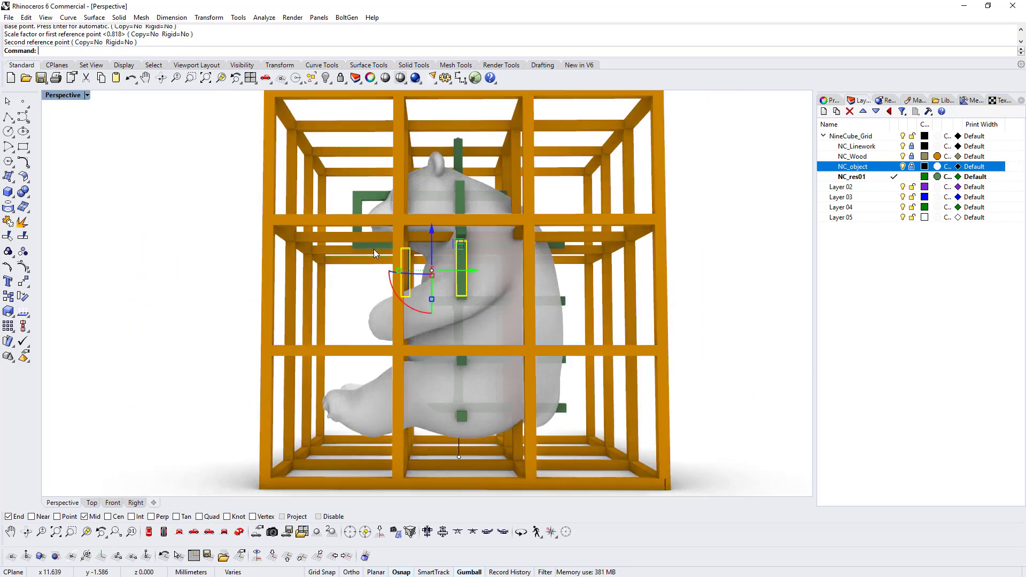
scroll(373, 249, down, 2)
mouse_move(374, 249)
right_down()
mouse_move(396, 255)
mouse_move(368, 262)
right_up()
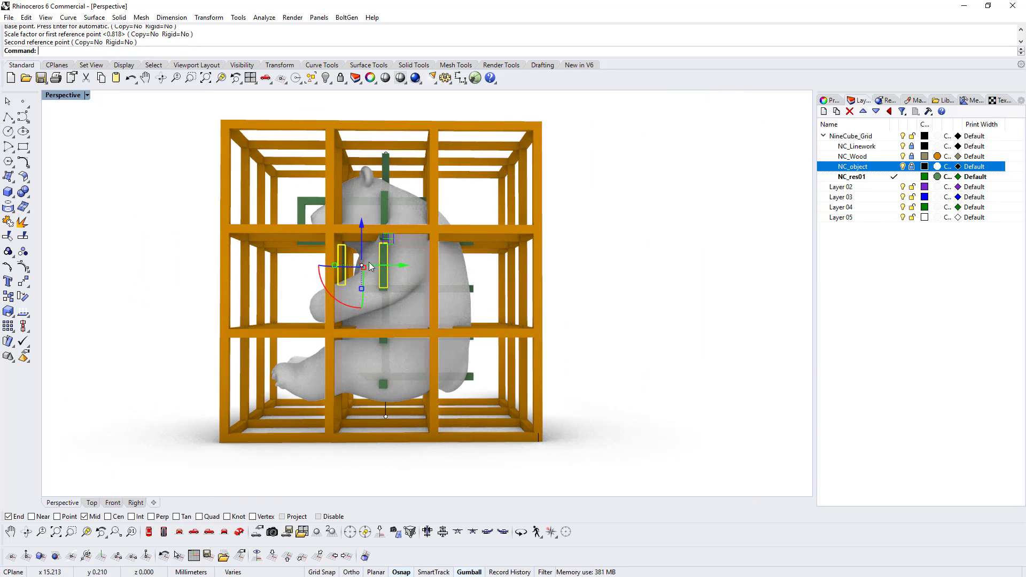
key(ctrl+z)
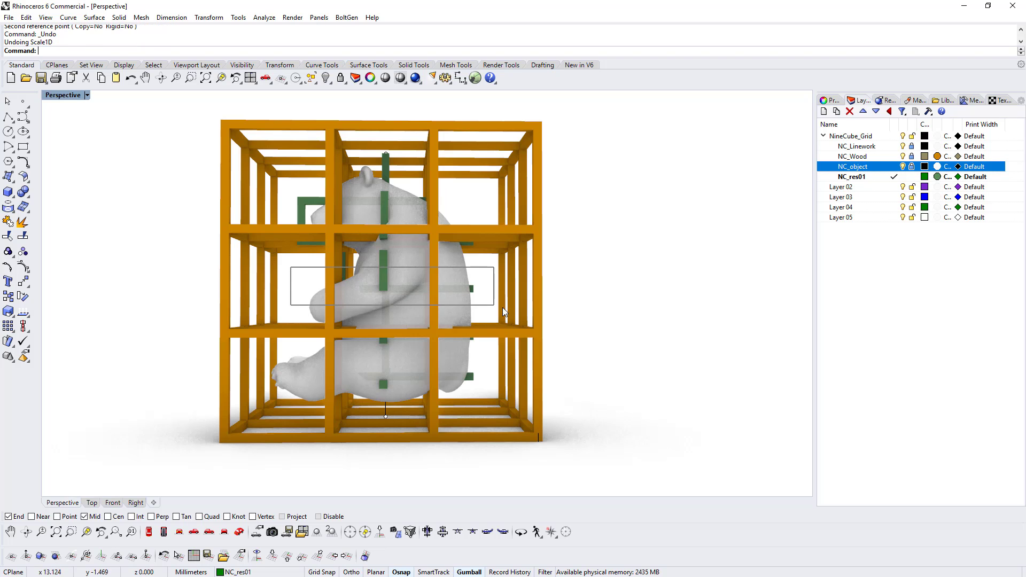
- Move the two horizontal arm-level beams straight up by 0.125 mm with Ortho, using the world Left construction plane
drag(502, 312, 503, 313)
scroll(396, 283, up, 4)
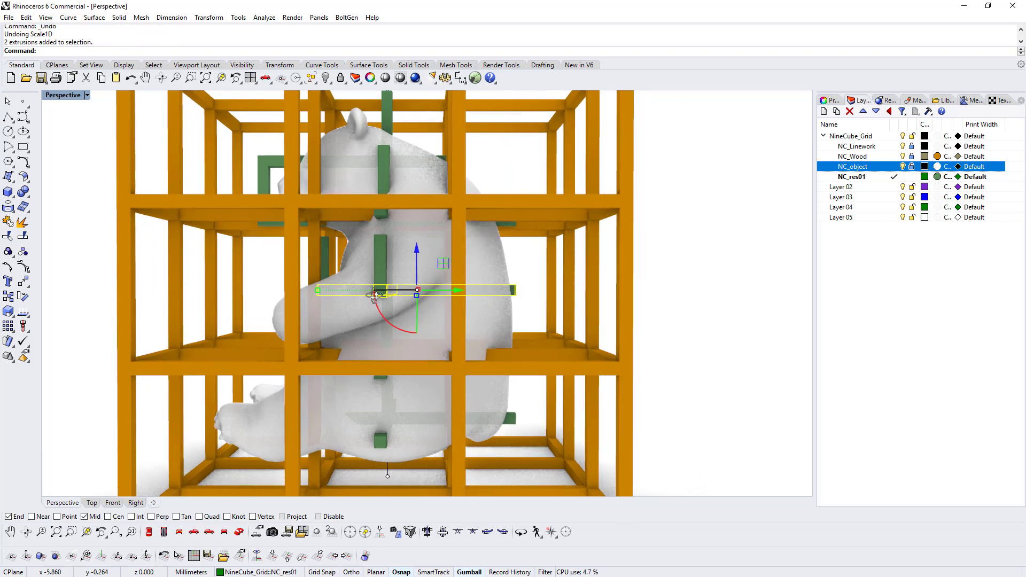
right_drag(374, 297, 362, 298)
text(m)
key(Return)
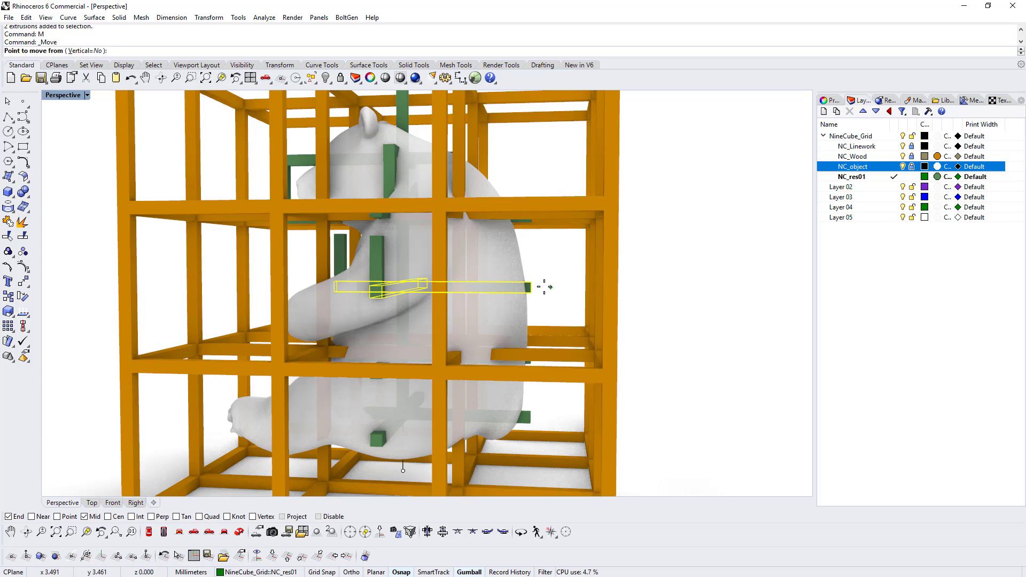
click(531, 287)
key(F8)
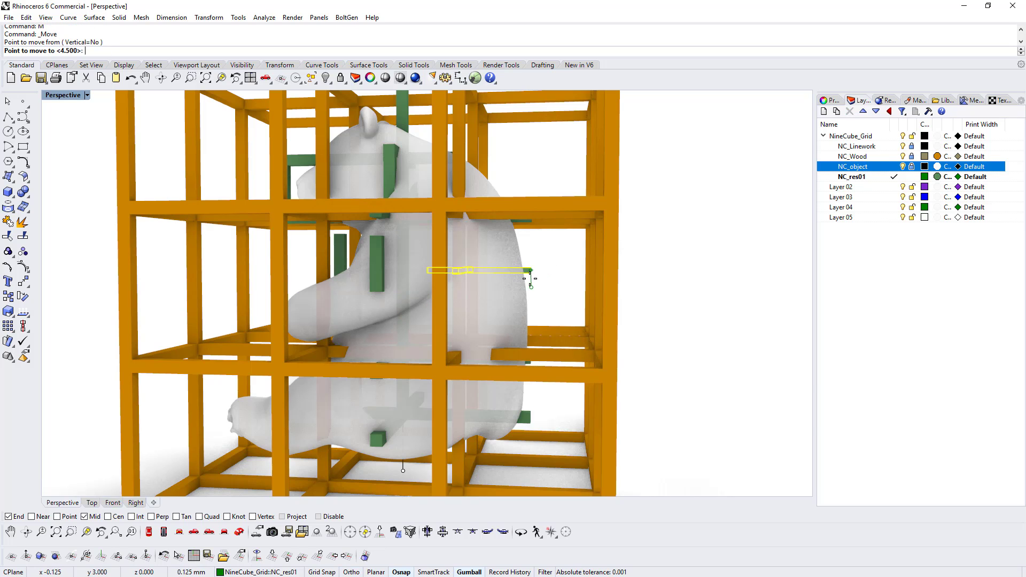
scroll(547, 281, up, 5)
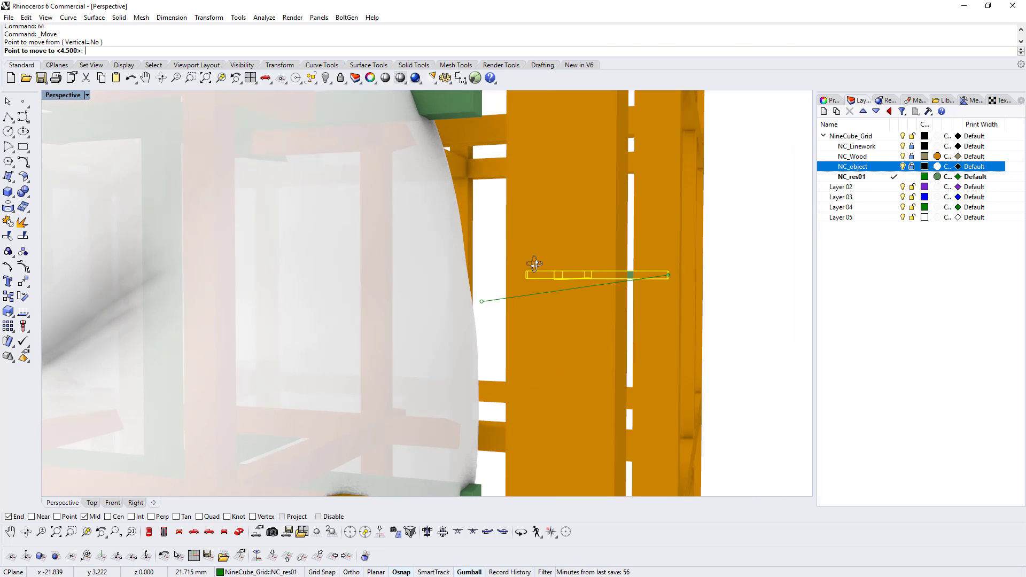
scroll(534, 264, down, 3)
scroll(520, 235, down, 3)
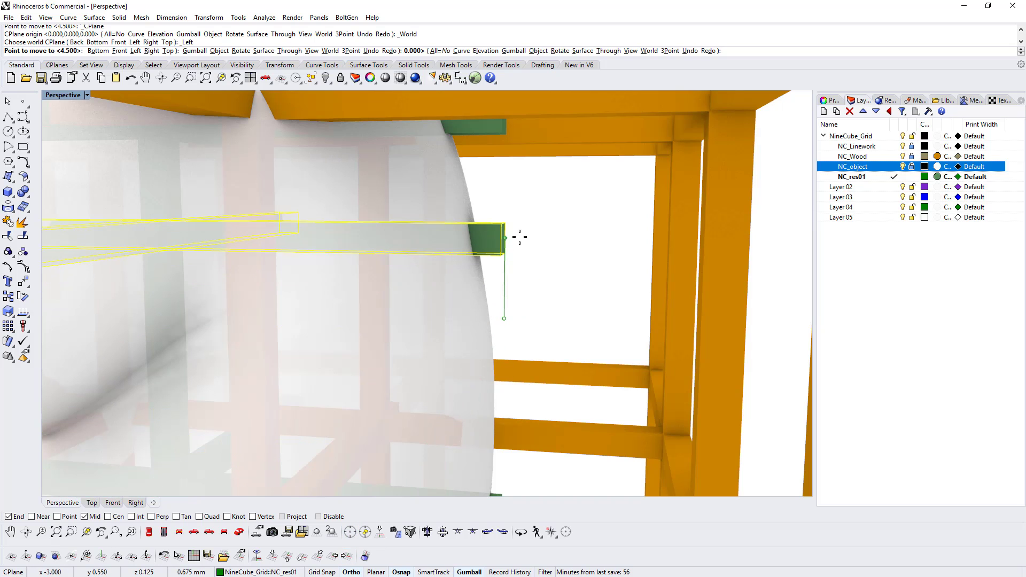
scroll(554, 238, down, 3)
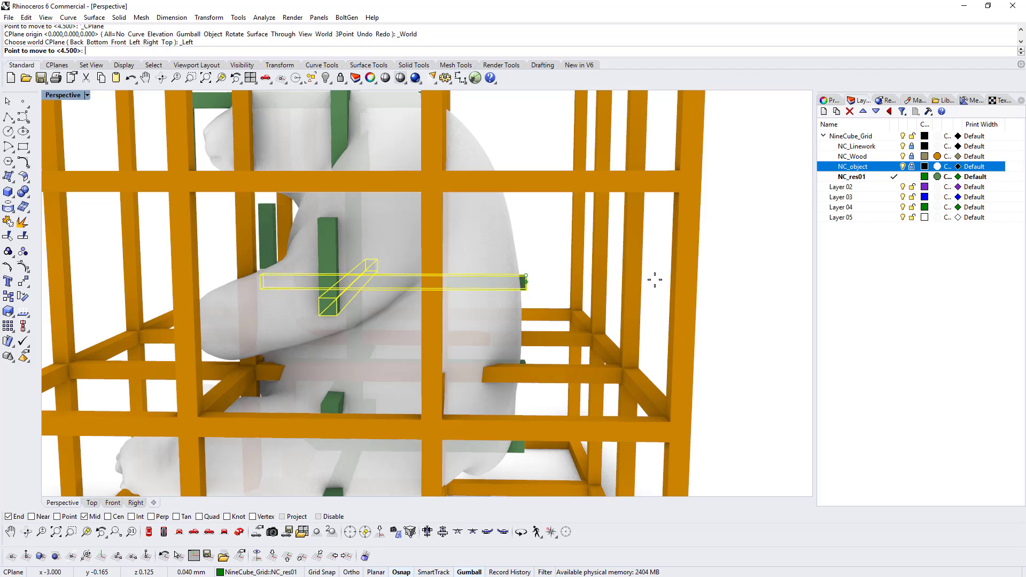
click(644, 284)
- Move the two arm-level vertical beams up by 0.25 mm so they stand on top of the horizontal arm-level beams
right_drag(404, 277, 407, 258)
click(308, 215)
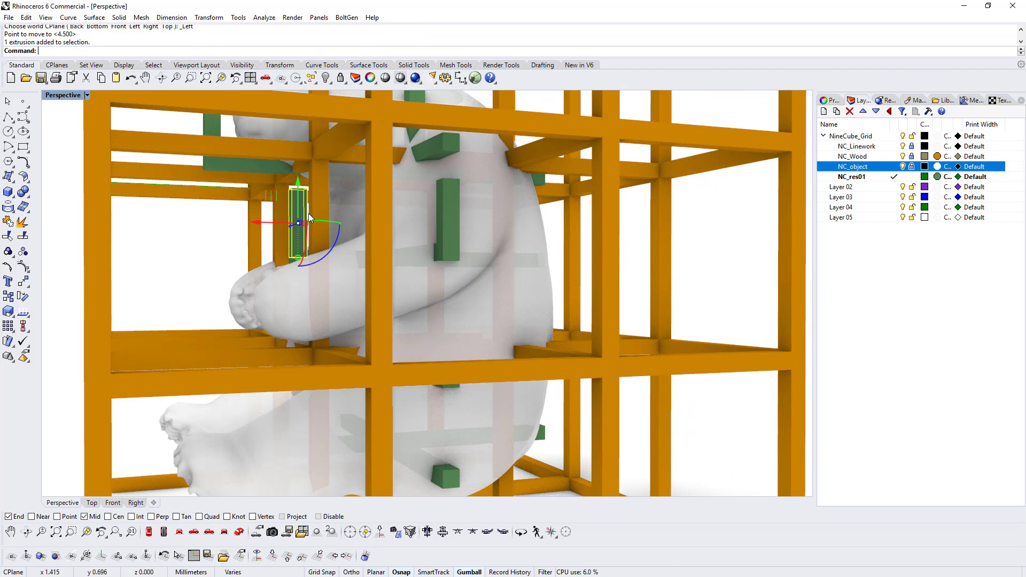
shift+click(444, 209)
scroll(449, 230, up, 5)
text(m)
key(Return)
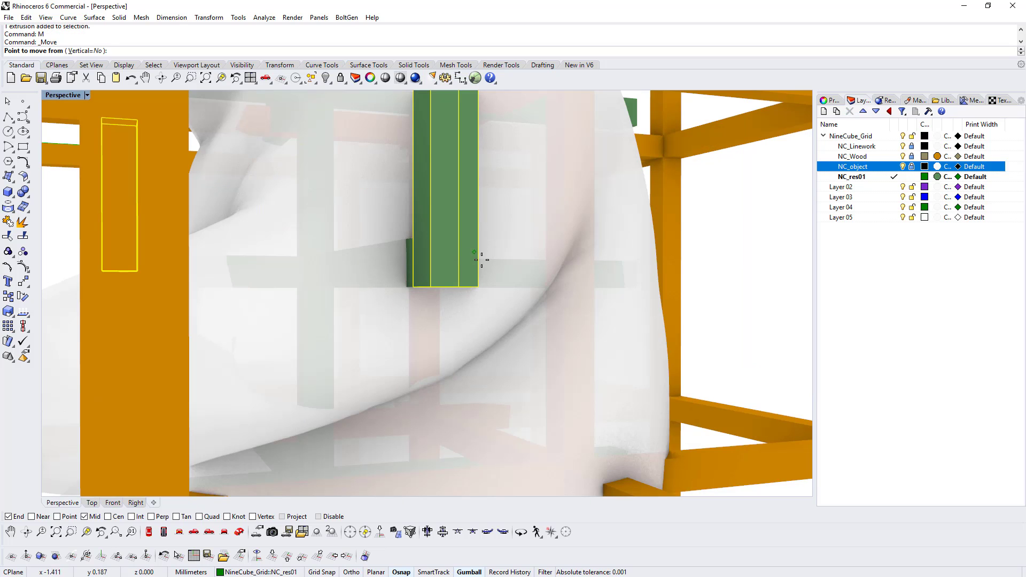
click(479, 287)
click(478, 235)
scroll(517, 236, down, 8)
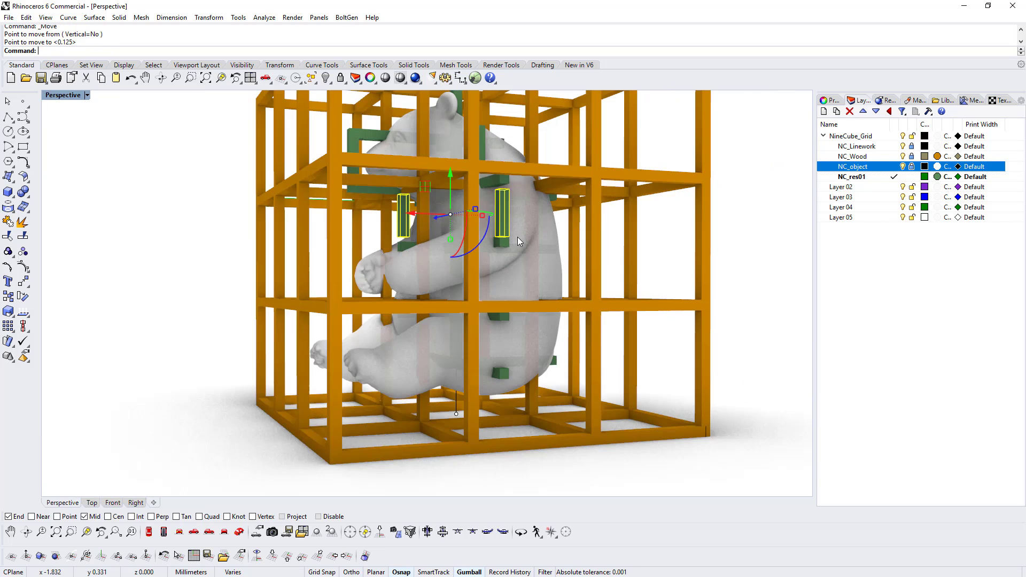
scroll(557, 236, up, 10)
scroll(551, 232, down, 3)
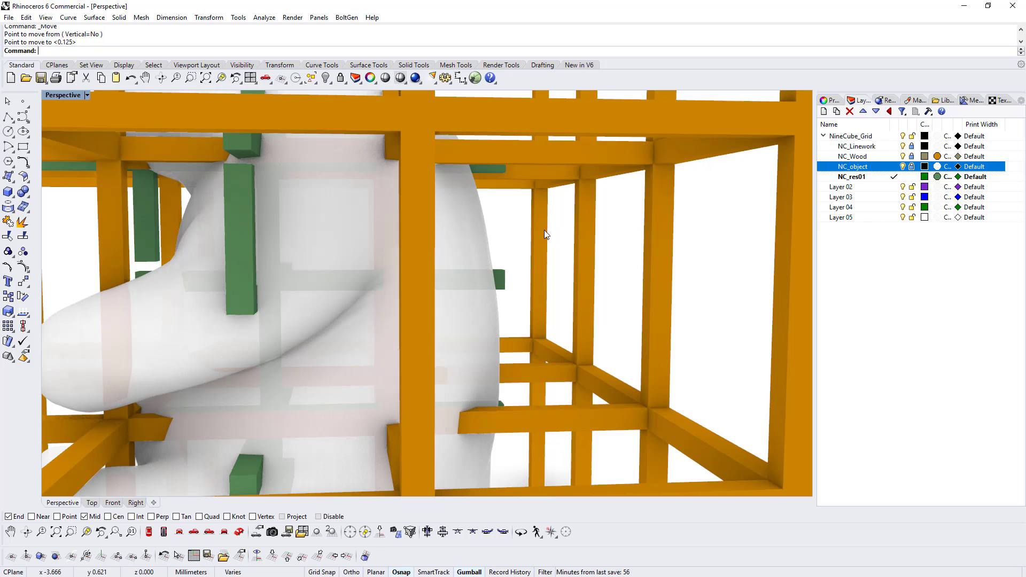
- Move the top lengthwise and crosswise beams at the head straight up, clear of the vertical beams below them
scroll(305, 222, down, 8)
right_drag(187, 182, 313, 231)
click(302, 202)
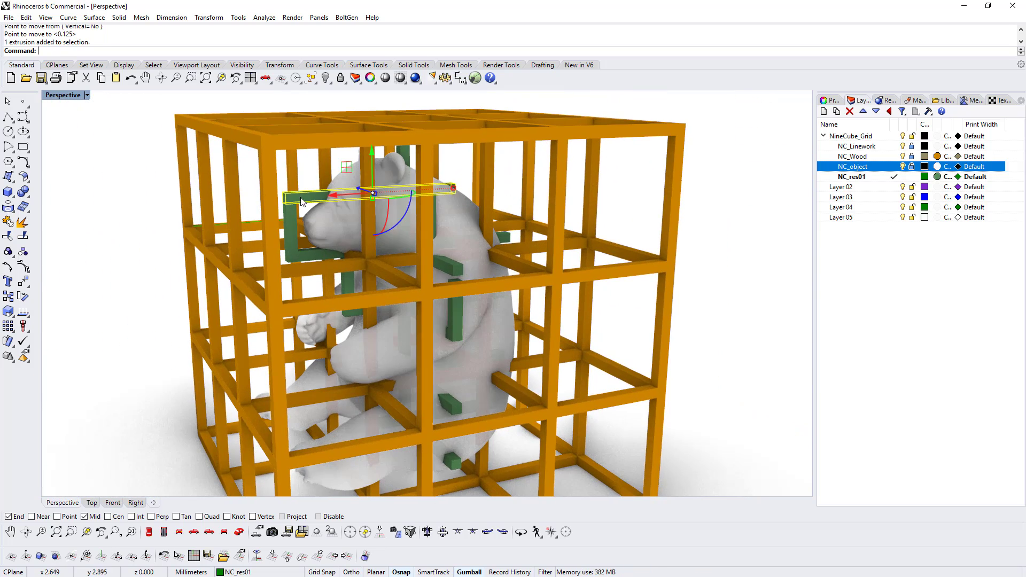
scroll(374, 193, up, 5)
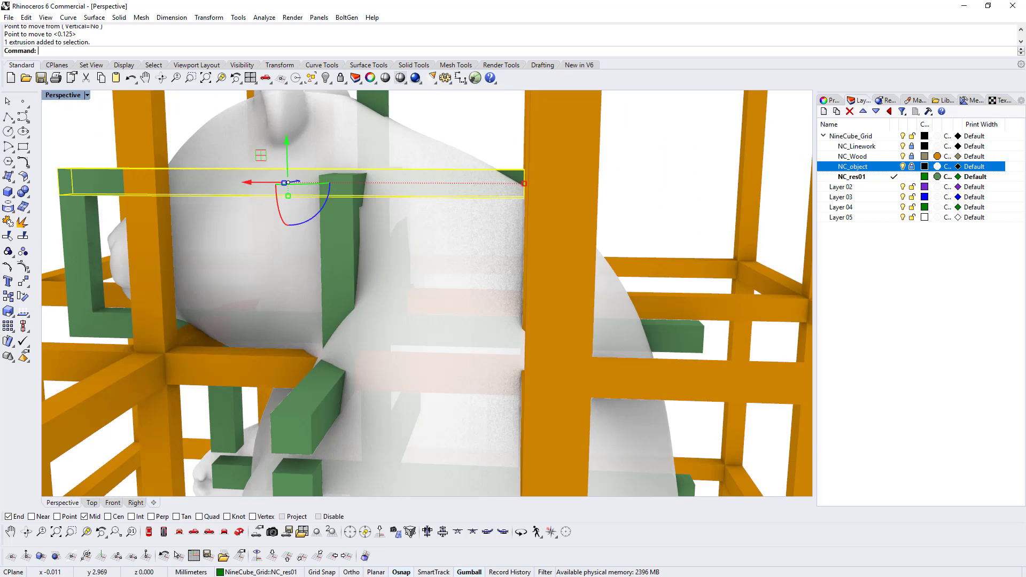
click(347, 187)
scroll(350, 186, down, 3)
scroll(387, 184, up, 8)
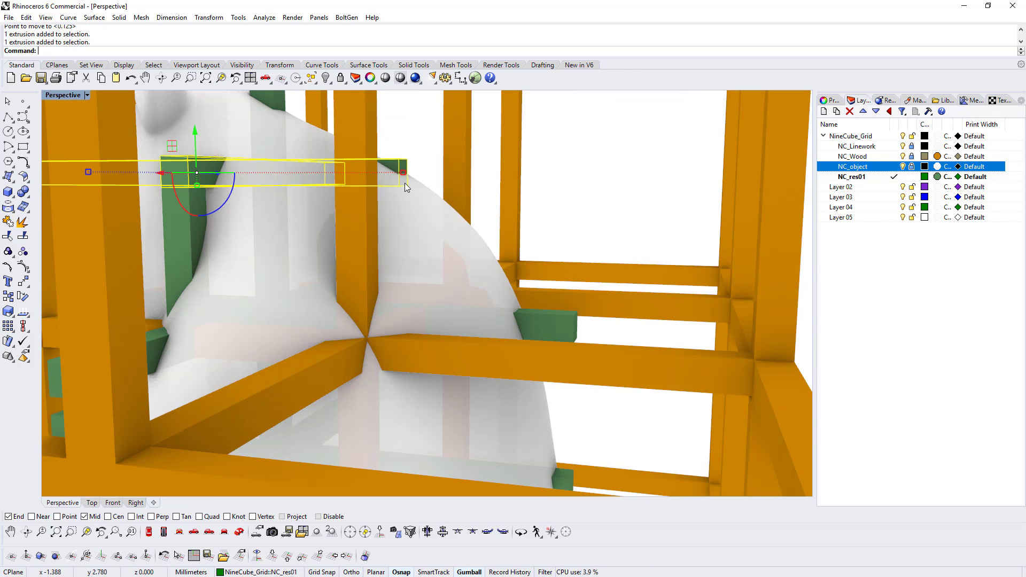
text(M)
key(Return)
click(406, 180)
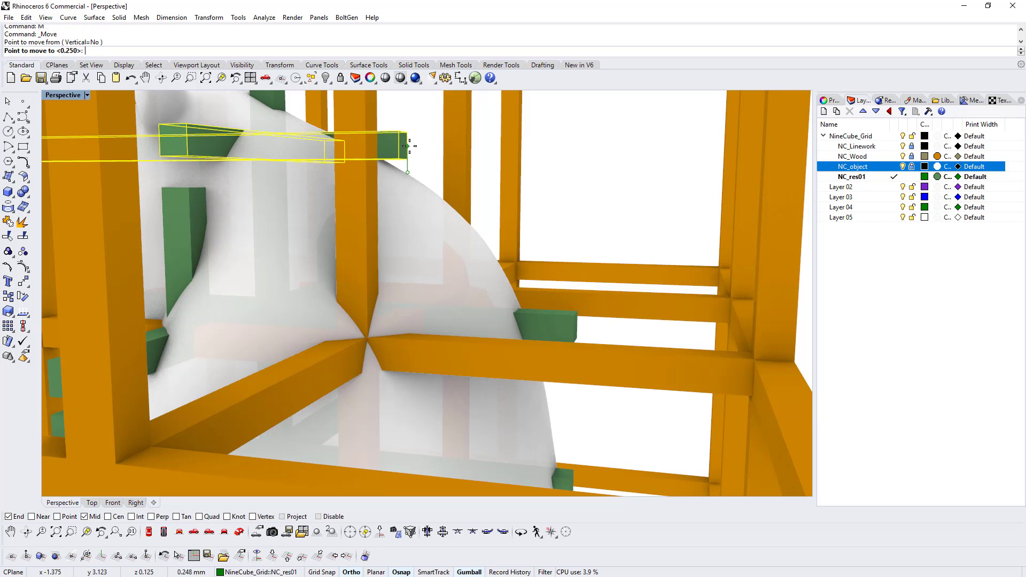
scroll(536, 165, down, 5)
click(531, 171)
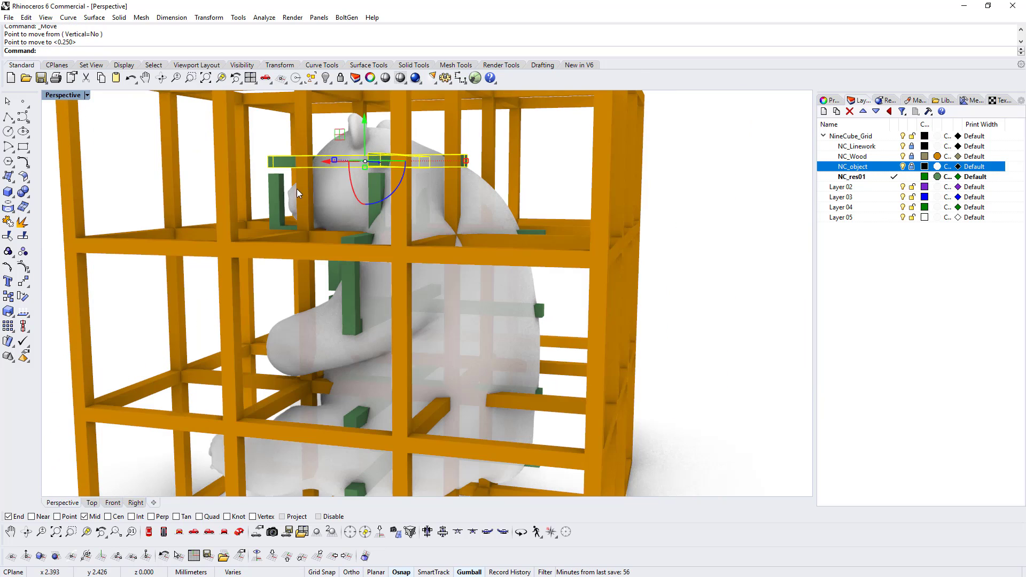
- Stretch the three head-level vertical beams and the side arm-level vertical beam upward with Scale 1D from the arm-level beam's lower corner
click(280, 196)
right_drag(444, 181, 382, 165)
shift+click(416, 194)
right_drag(417, 197, 448, 190)
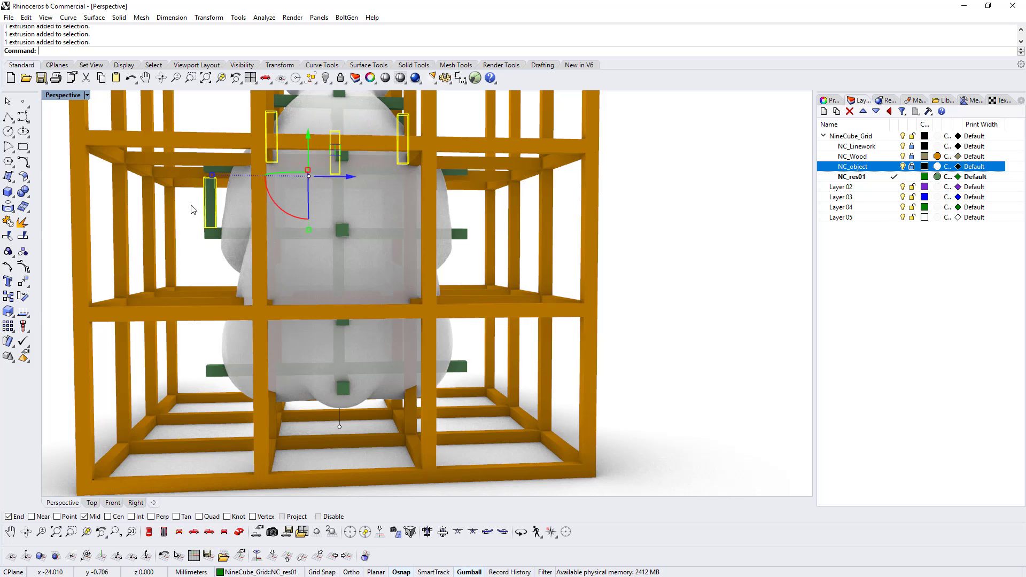
right_drag(193, 210, 360, 213)
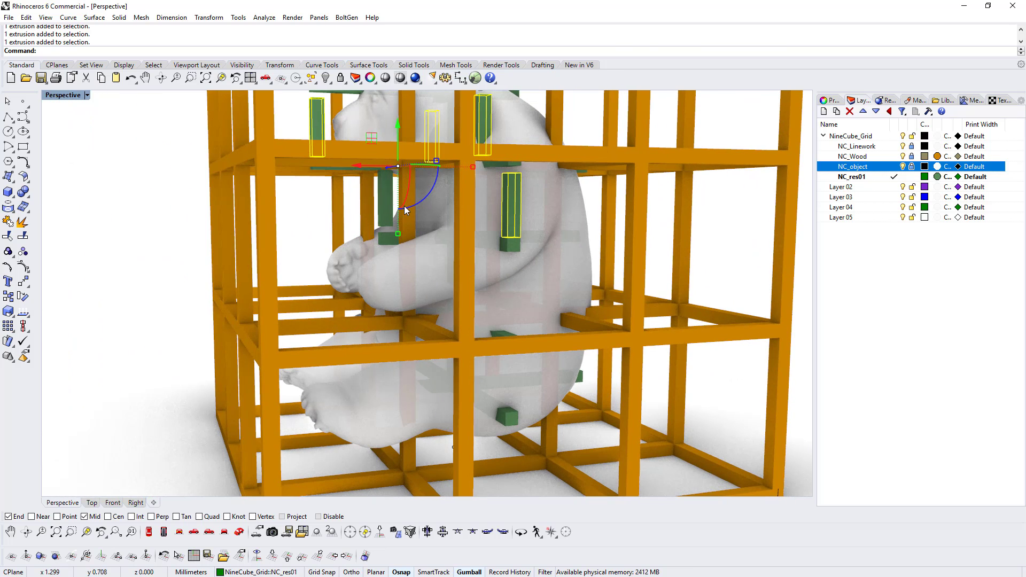
click(13, 316)
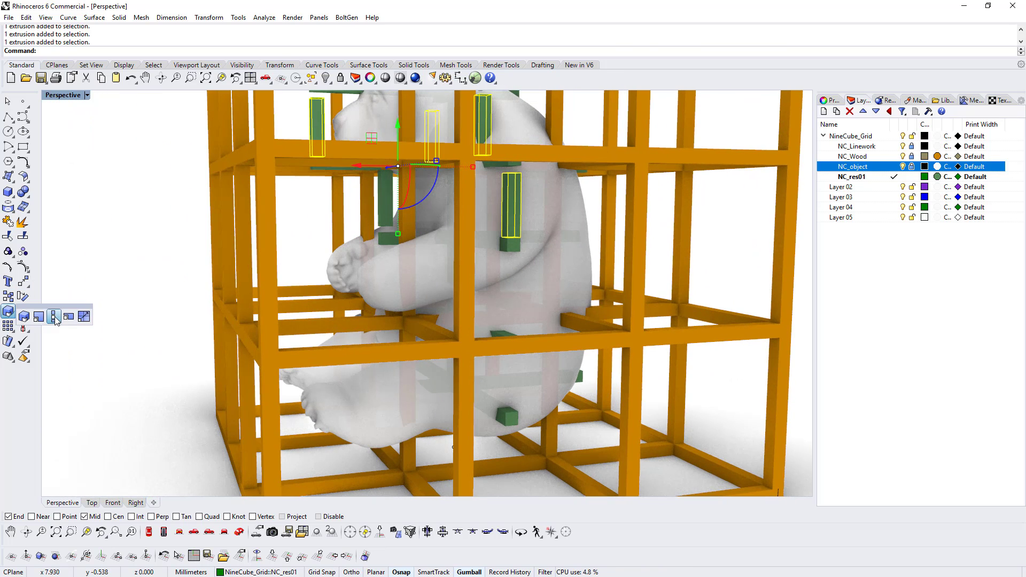
click(55, 315)
click(520, 242)
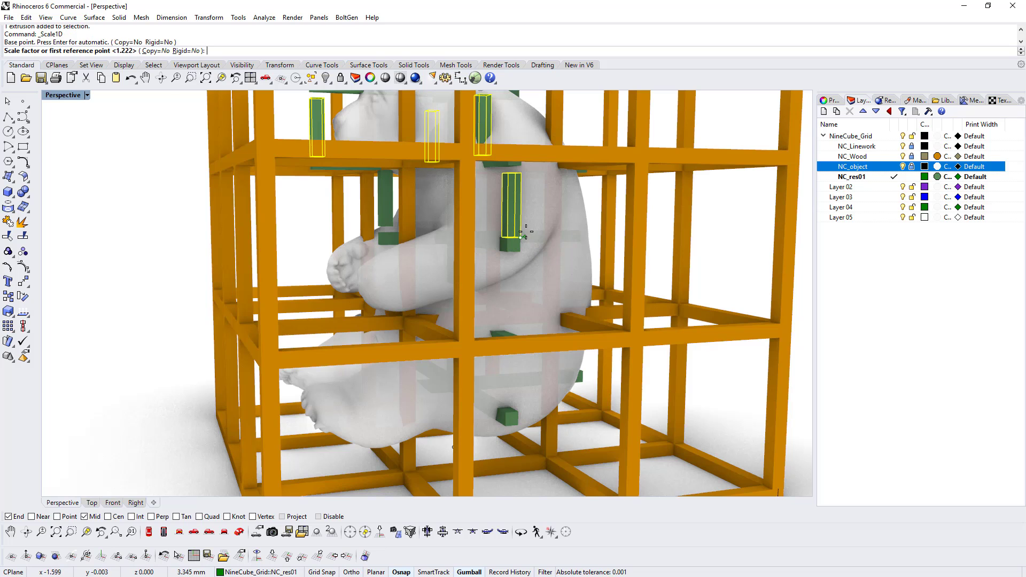
click(521, 174)
click(522, 170)
- Move the three head-level vertical beams straight down so their tops meet the underside of the top head beams
right_drag(522, 170, 404, 252)
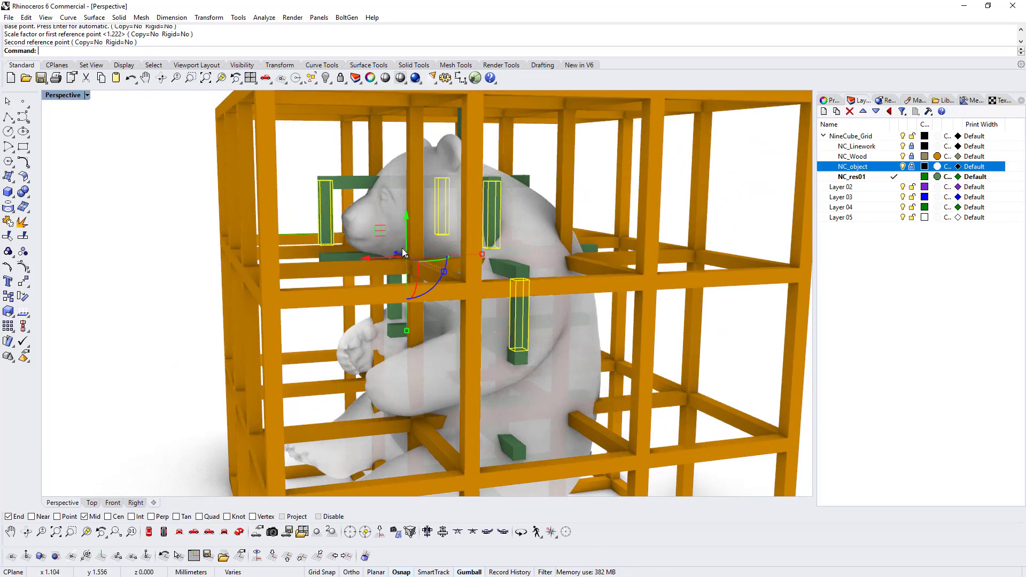
click(327, 220)
shift+click(487, 221)
right_drag(527, 211, 378, 180)
shift+click(385, 198)
scroll(430, 182, up, 5)
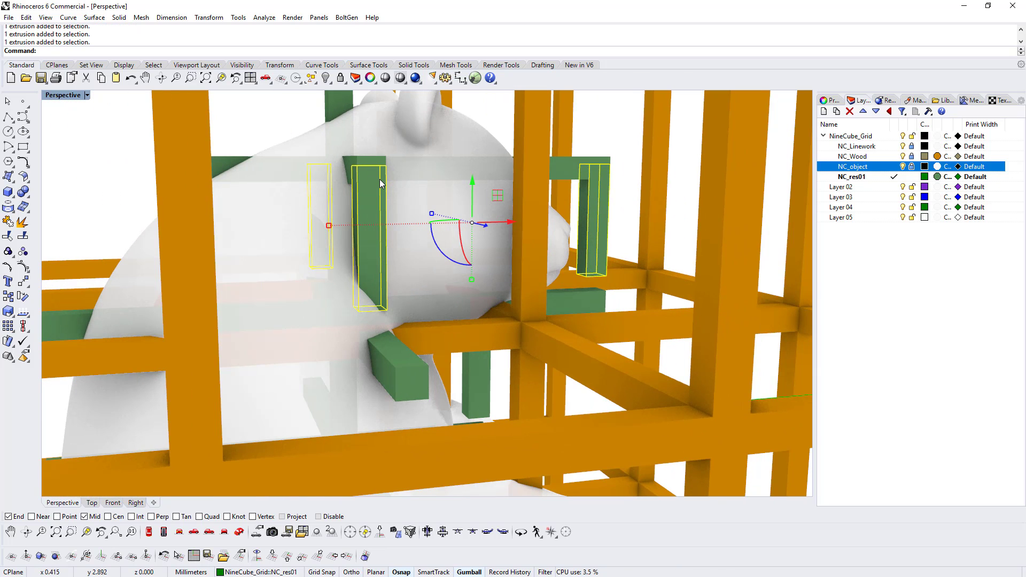
click(385, 167)
click(387, 186)
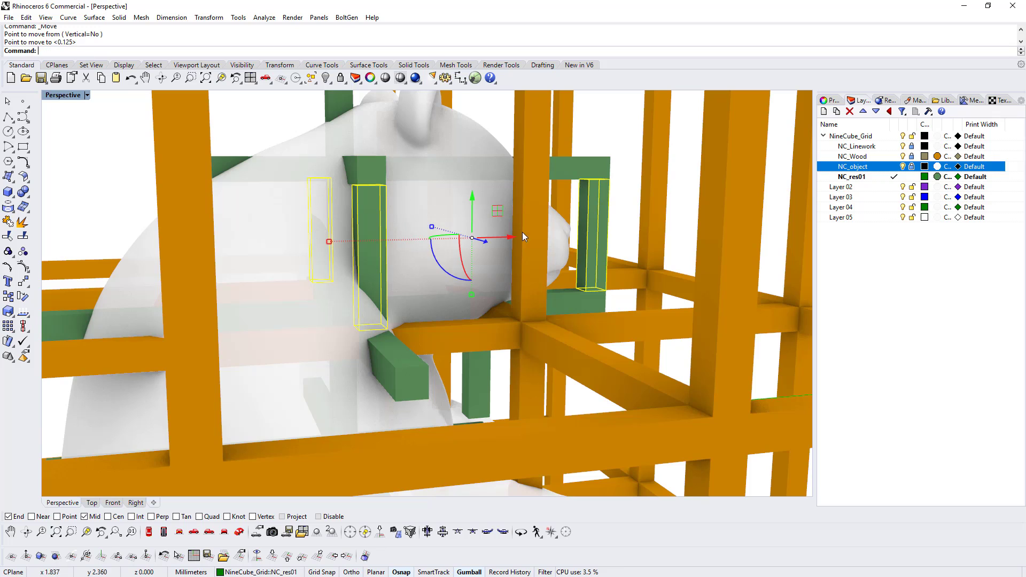
click(673, 220)
- Stretch the vertical beam in front of the chest with Scale 1D from its top corner down to the arm-level horizontal beam
scroll(559, 224, down, 7)
right_drag(619, 231, 561, 224)
scroll(564, 226, up, 8)
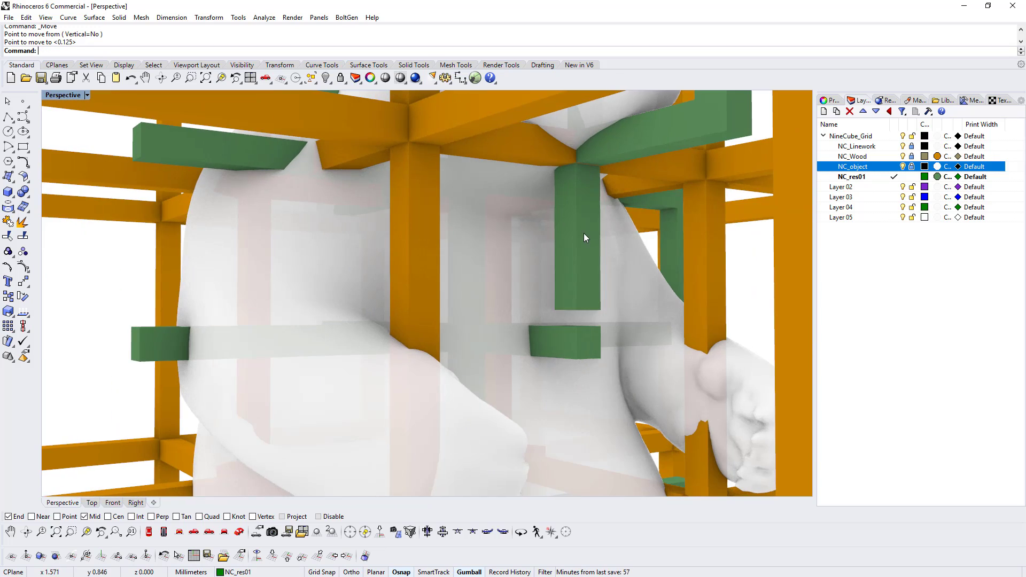
click(585, 237)
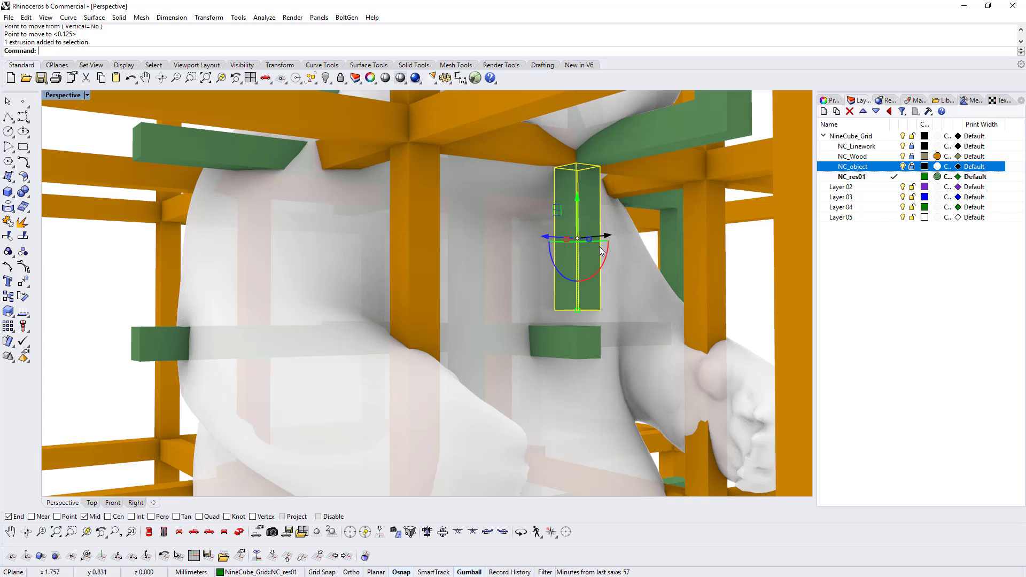
click(12, 316)
click(54, 316)
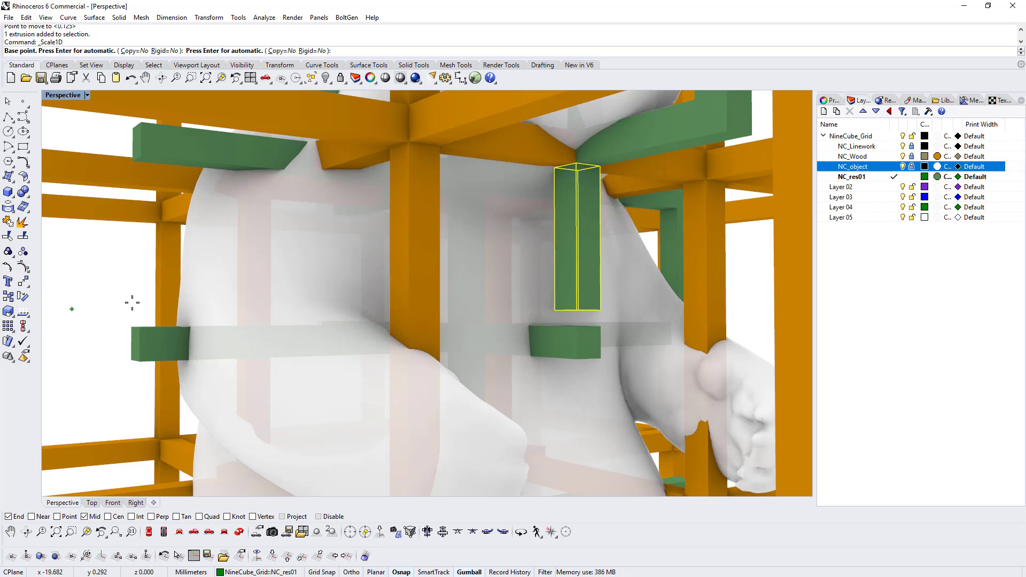
click(602, 169)
click(600, 310)
click(604, 320)
scroll(623, 270, down, 6)
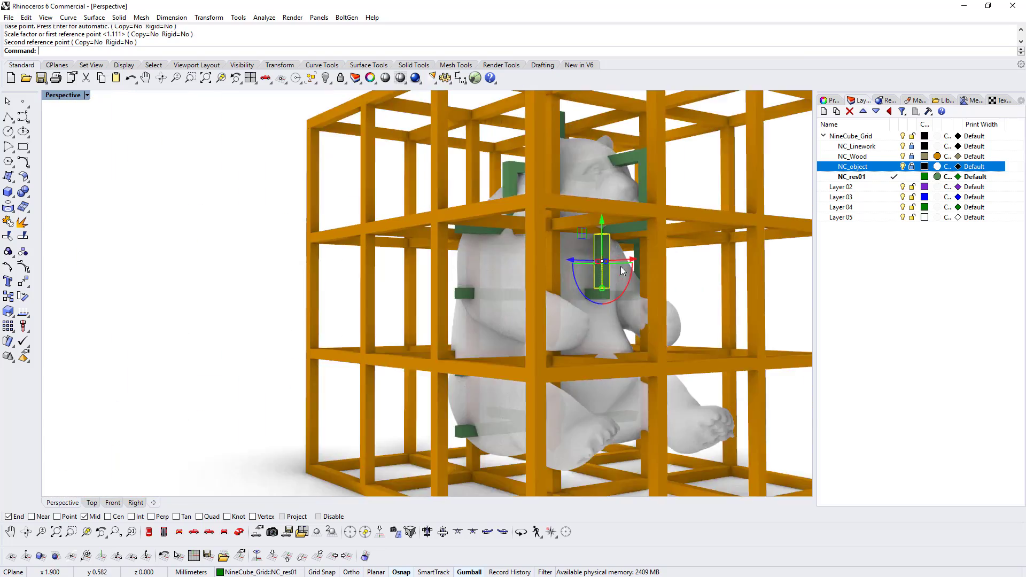
- Move the two waist-level horizontal beams straight up by 0.25 mm
right_drag(623, 270, 412, 270)
click(352, 281)
shift+click(389, 288)
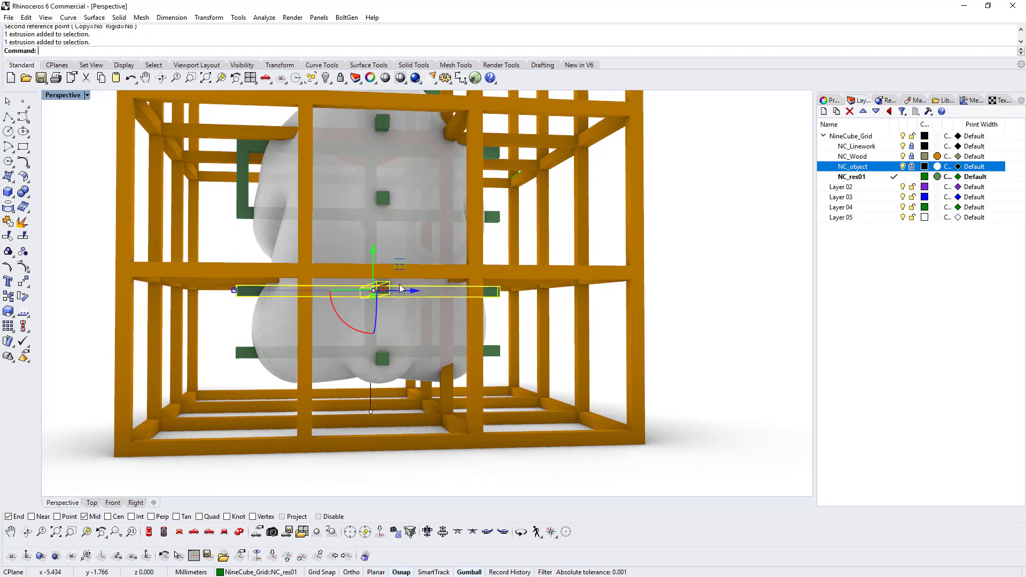
right_drag(501, 255, 428, 259)
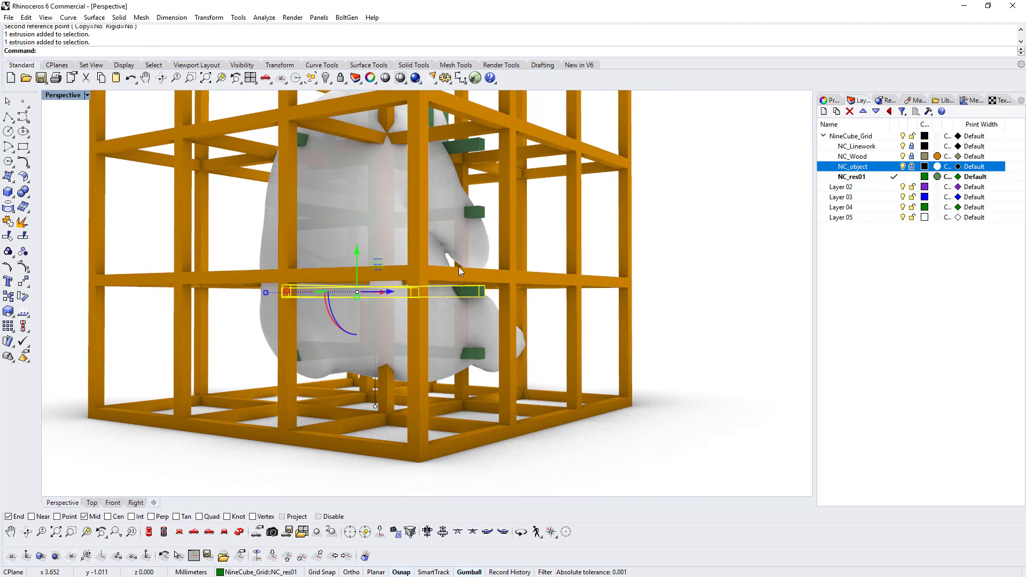
text(M)
key(Return)
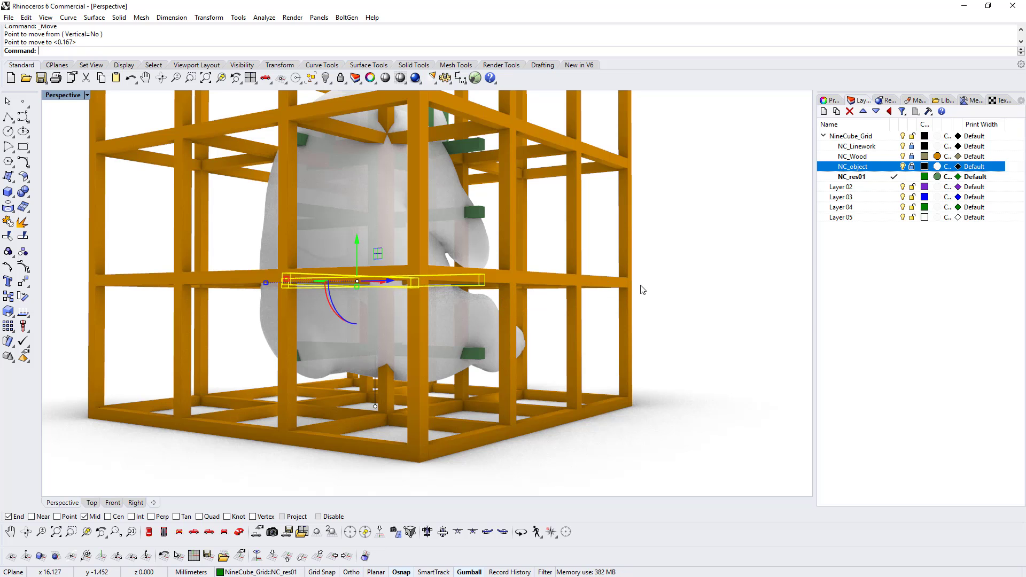
- Move the two crossing bottom-level horizontal beams straight up by 0.125 mm
right_drag(643, 290, 564, 261)
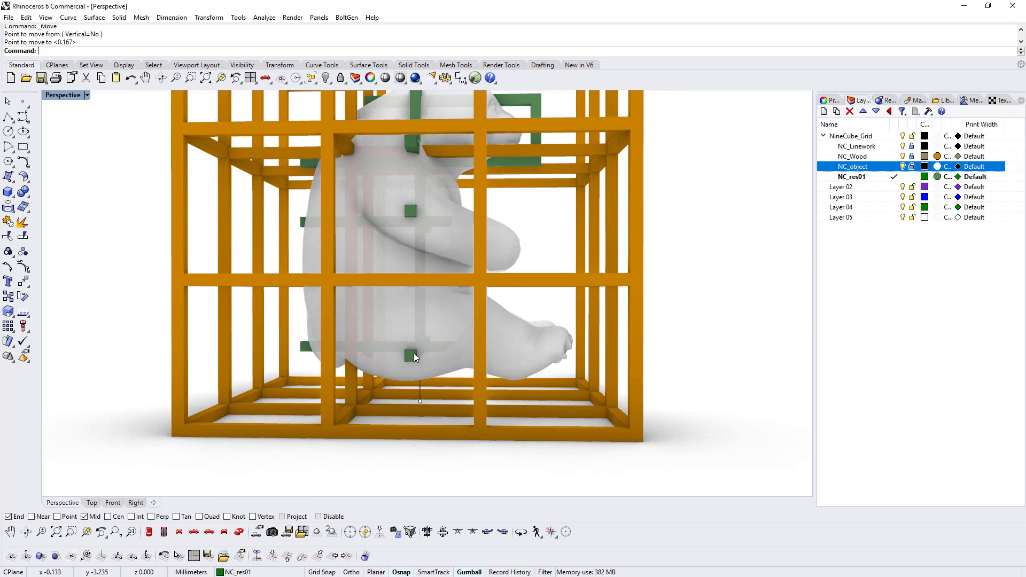
click(412, 356)
scroll(374, 347, up, 5)
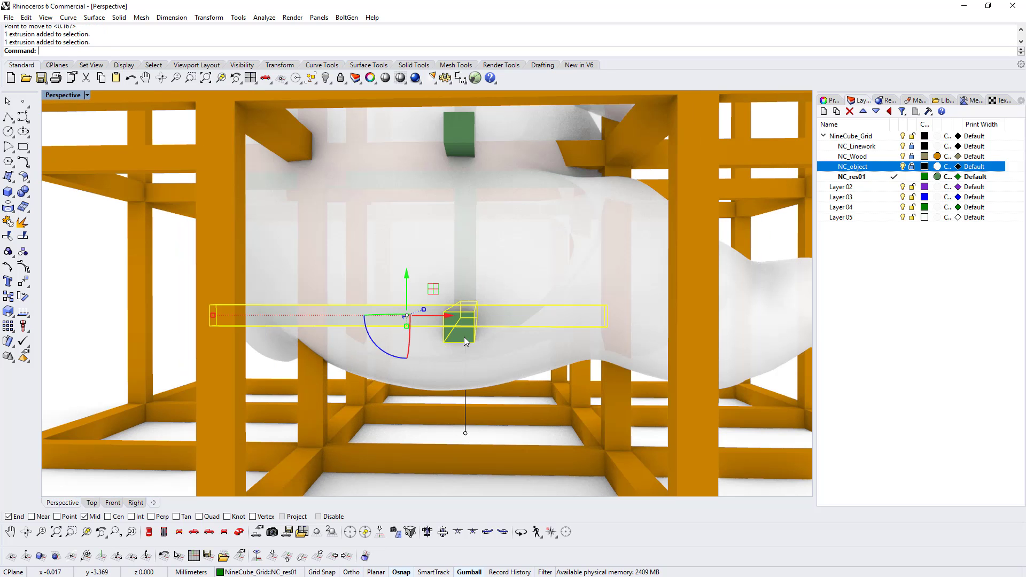
click(474, 325)
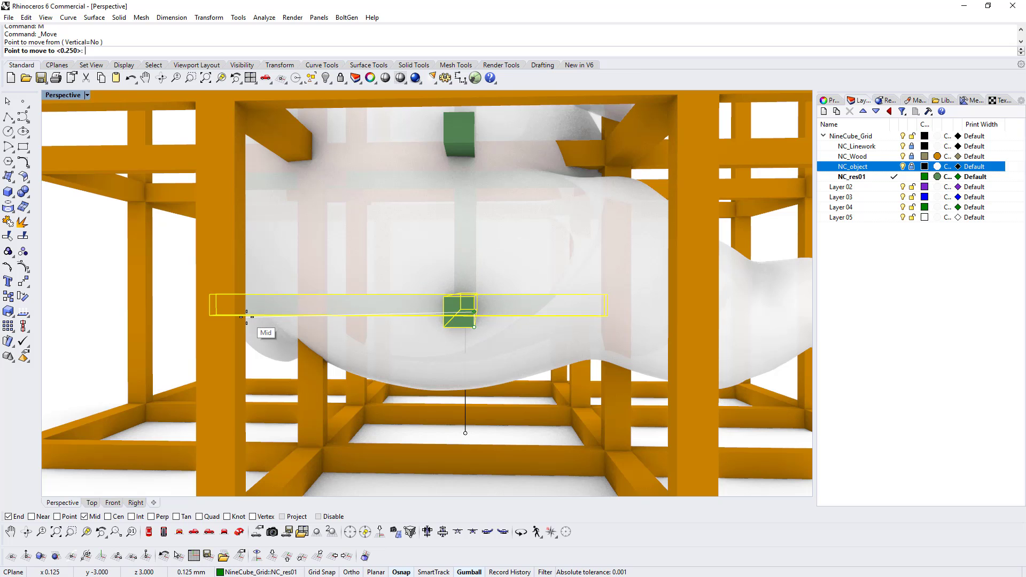
right_drag(344, 302, 460, 224)
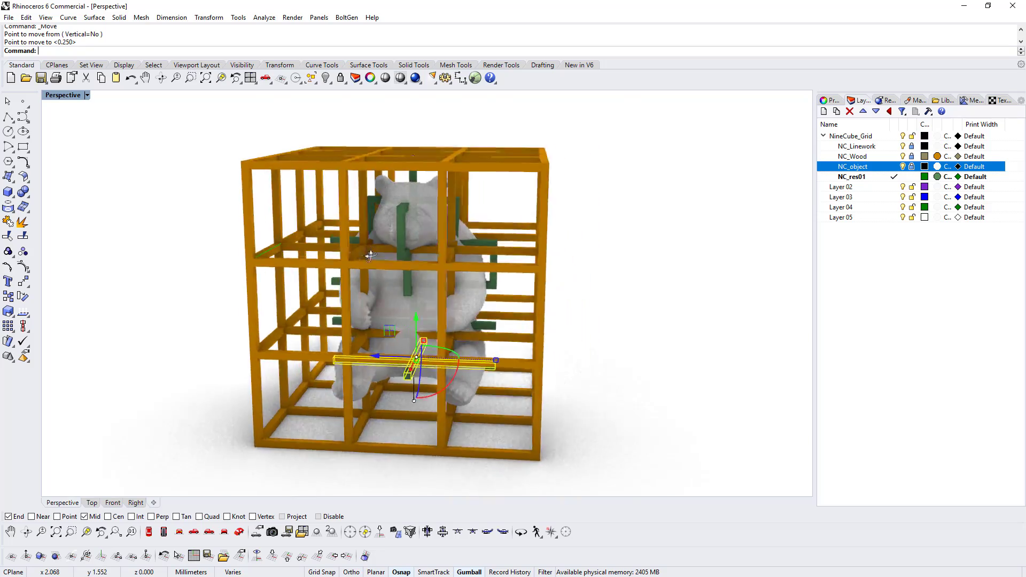
- Move the tall central vertical beam up by 0.125 mm so its foot sits on the bottom-level beams
scroll(463, 212, up, 6)
right_drag(394, 203, 407, 239)
click(387, 244)
scroll(412, 267, down, 10)
scroll(419, 313, up, 9)
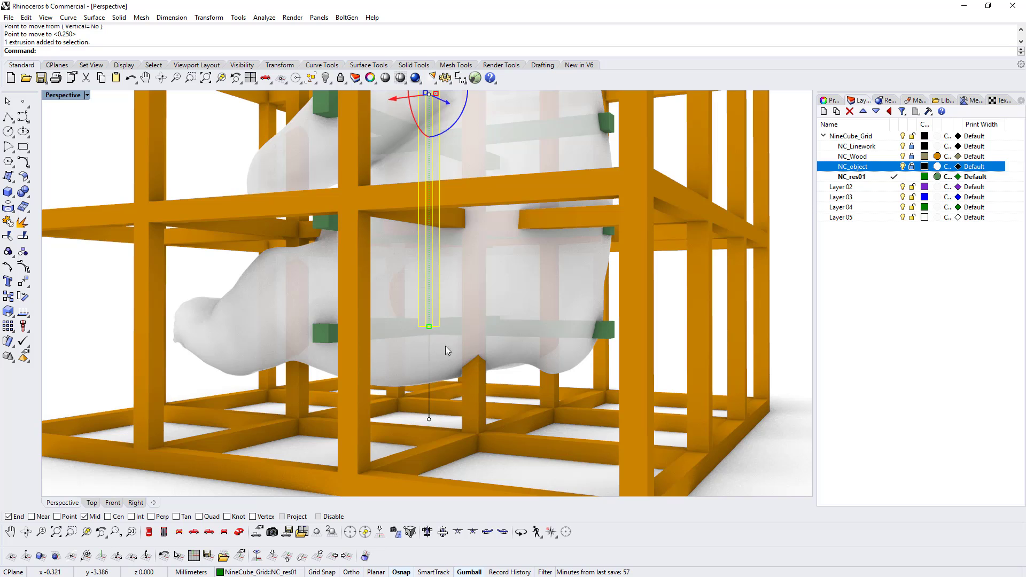
click(440, 326)
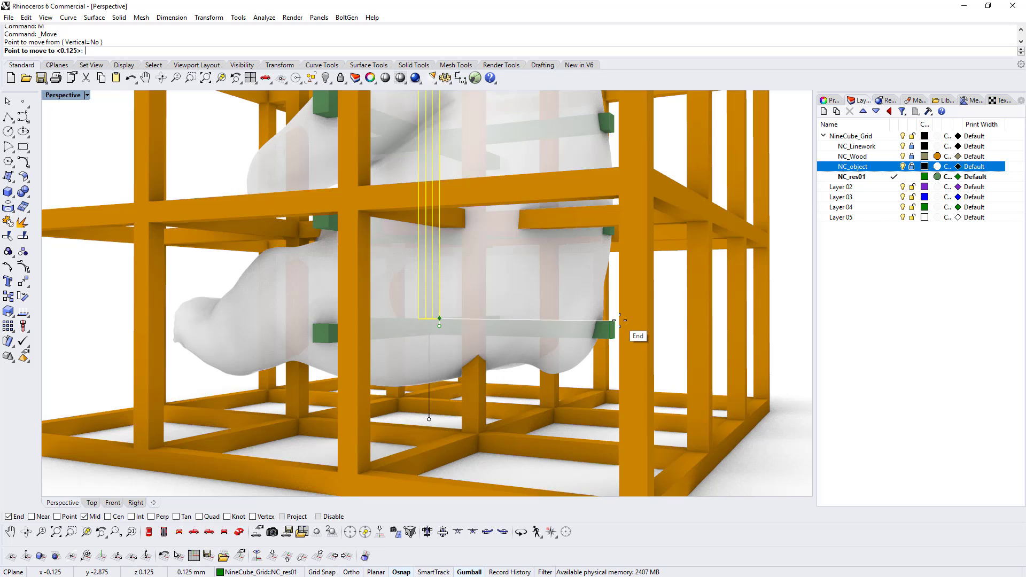
scroll(453, 267, down, 8)
right_drag(433, 258, 597, 353)
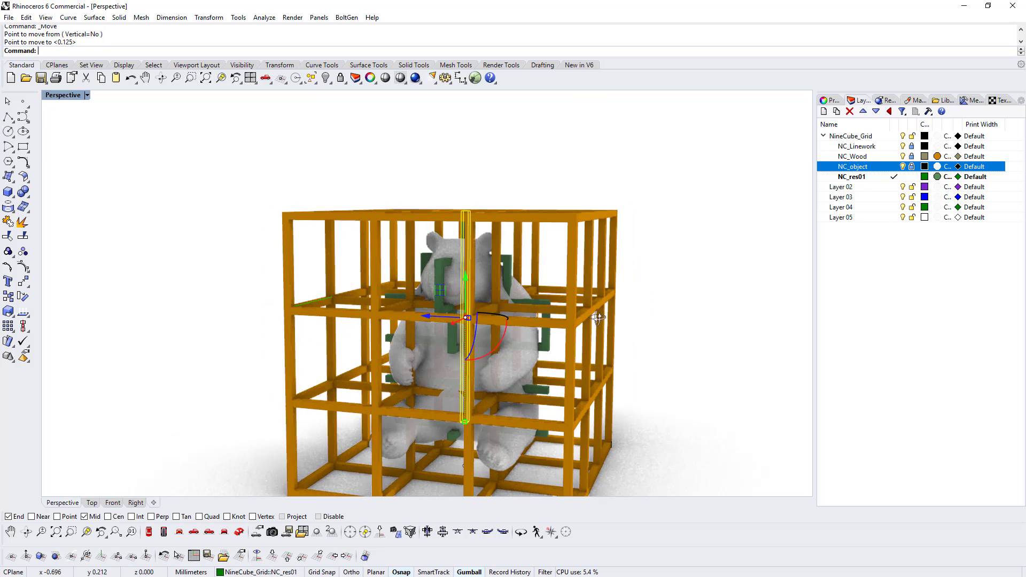
click(596, 354)
- Copy the side arm-level vertical beam downward twice, once beneath the arm-level beam and once beneath the waist-level beam
scroll(596, 354, up, 10)
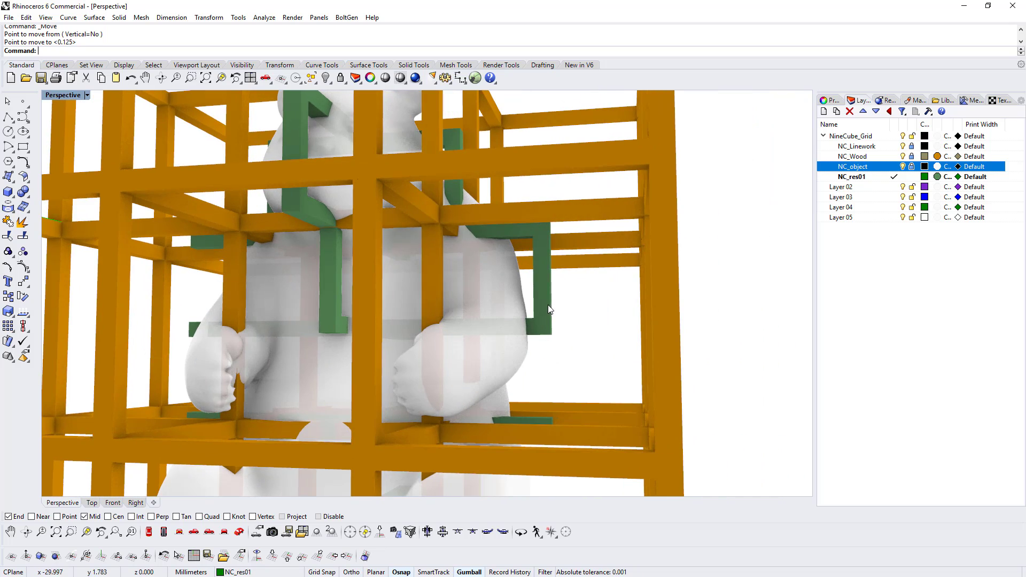
click(542, 299)
shift+right_drag(577, 337, 577, 299)
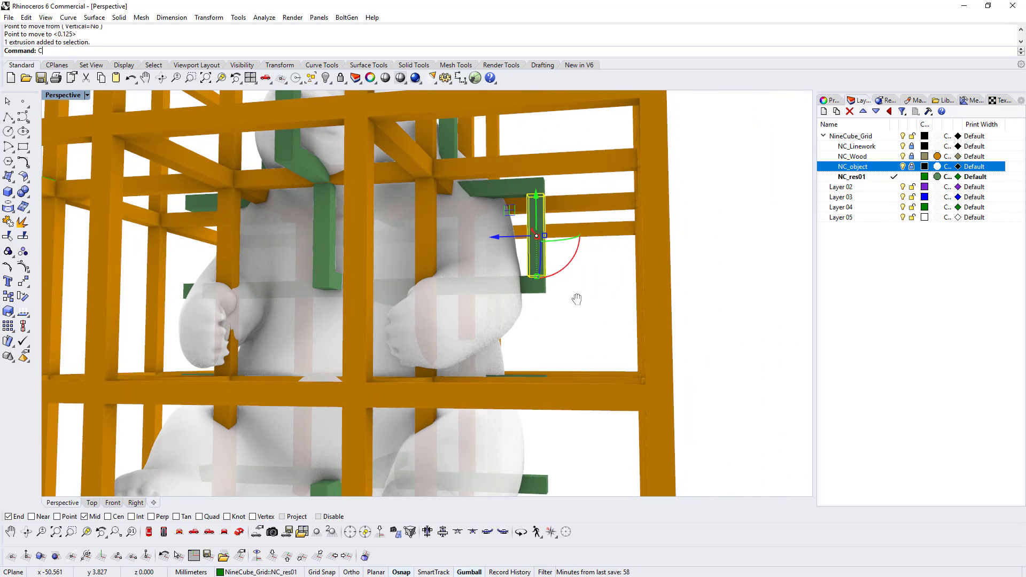
click(543, 193)
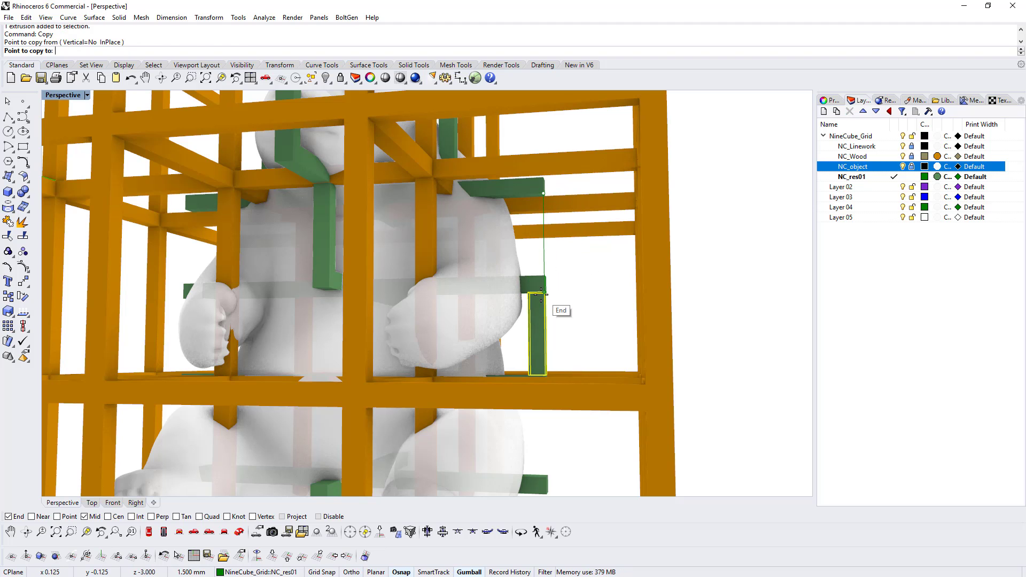
scroll(592, 286, down, 4)
right_drag(555, 314, 497, 332)
scroll(552, 285, up, 8)
click(533, 289)
scroll(534, 290, down, 5)
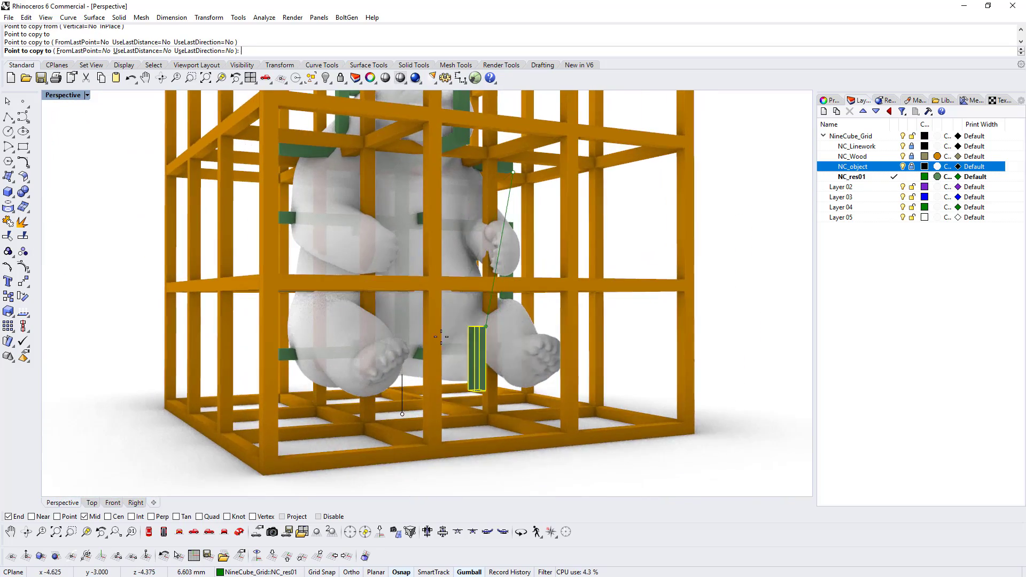
scroll(502, 310, up, 8)
scroll(507, 296, down, 4)
right_click(508, 296)
scroll(596, 297, down, 5)
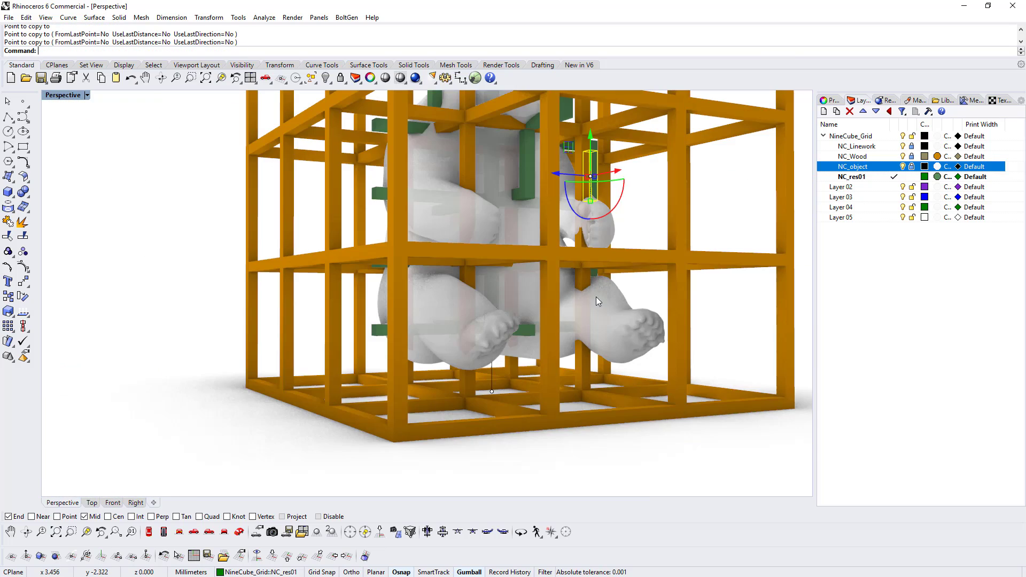
- Copy the lowest side vertical beam from its lower corner onto the front end of the bottom lengthwise beam
right_drag(595, 296, 504, 306)
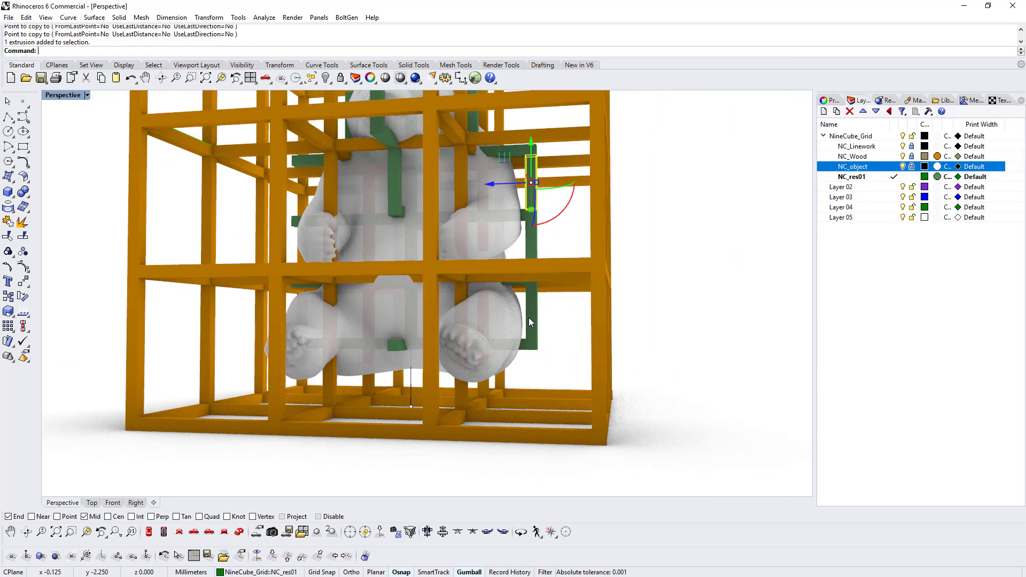
scroll(545, 339, up, 5)
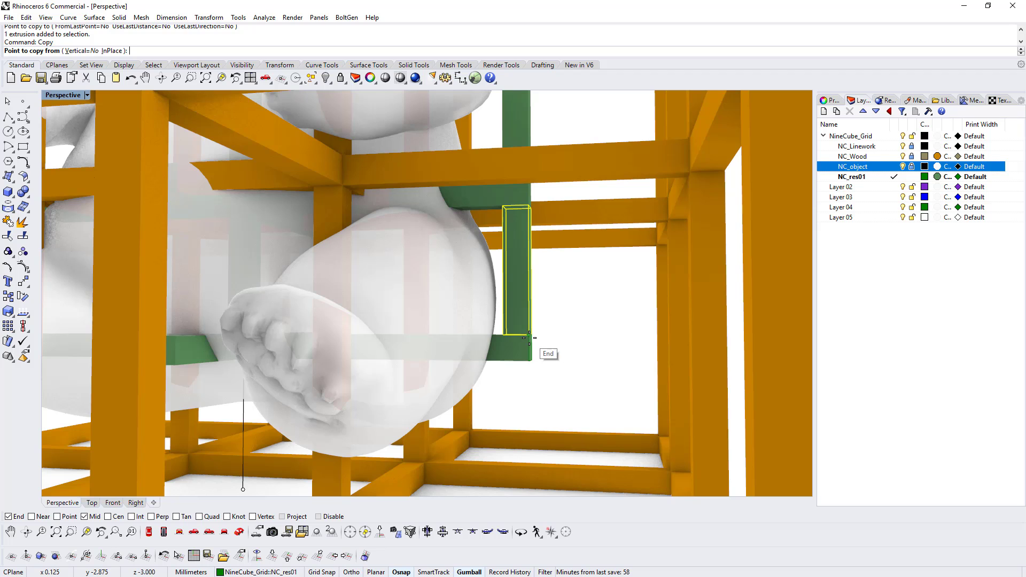
click(528, 336)
right_drag(335, 339, 457, 332)
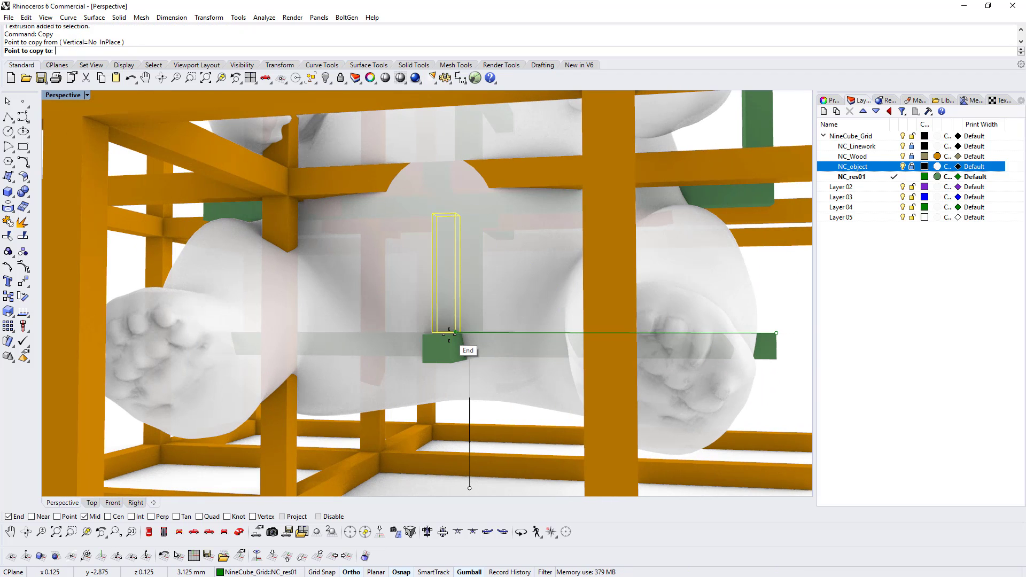
scroll(448, 333, up, 8)
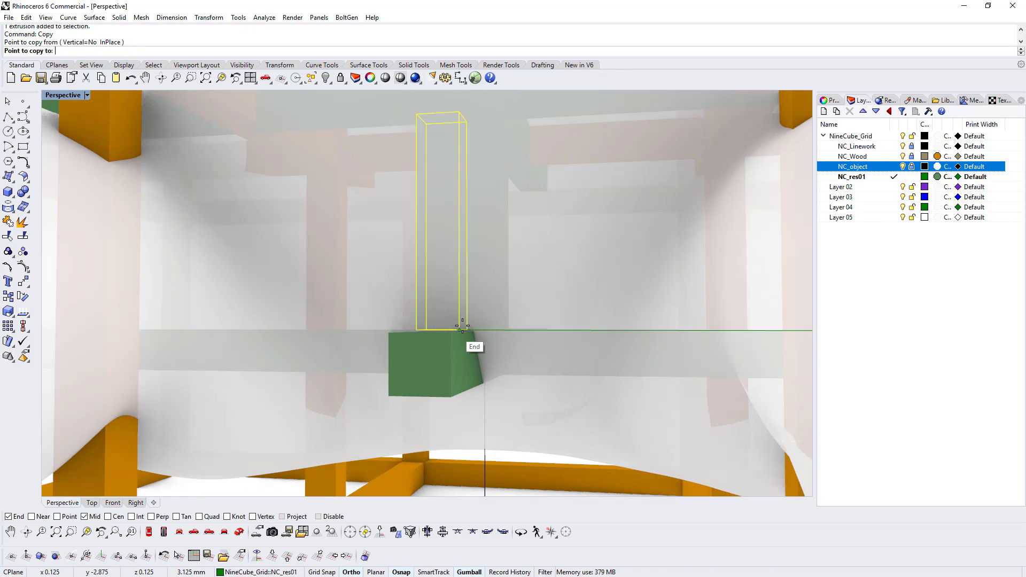
click(418, 379)
scroll(489, 337, down, 8)
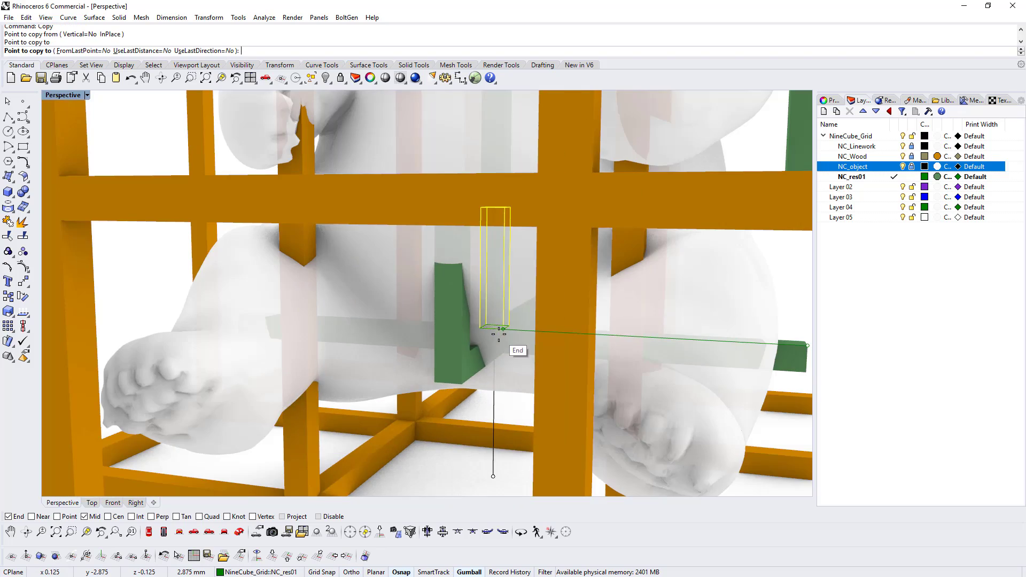
right_drag(489, 337, 508, 355)
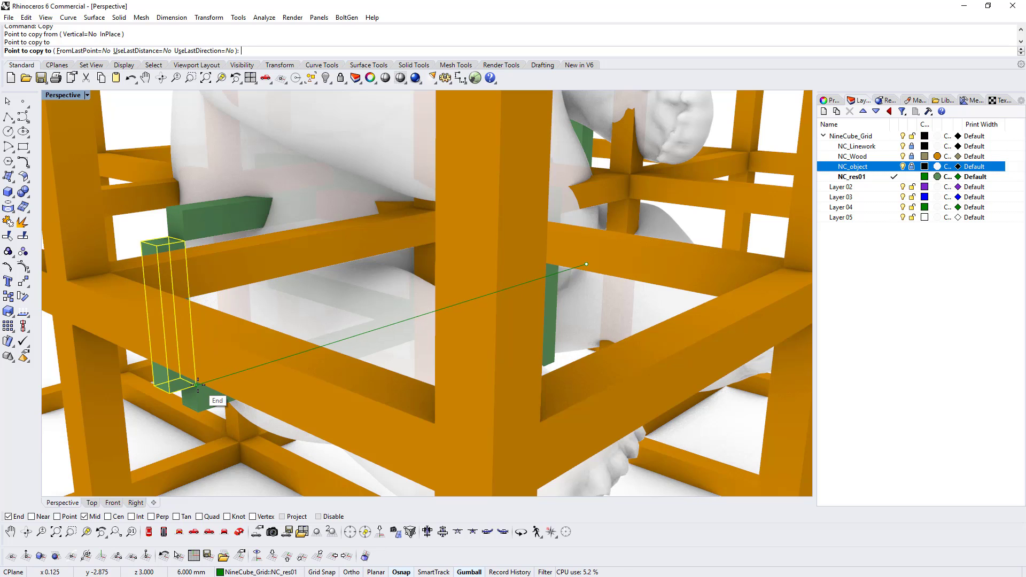
key(Return)
- Copy the lower front vertical beam to the panda's opposite side at three levels: above the bottom, waist-level and arm-level beams
click(554, 321)
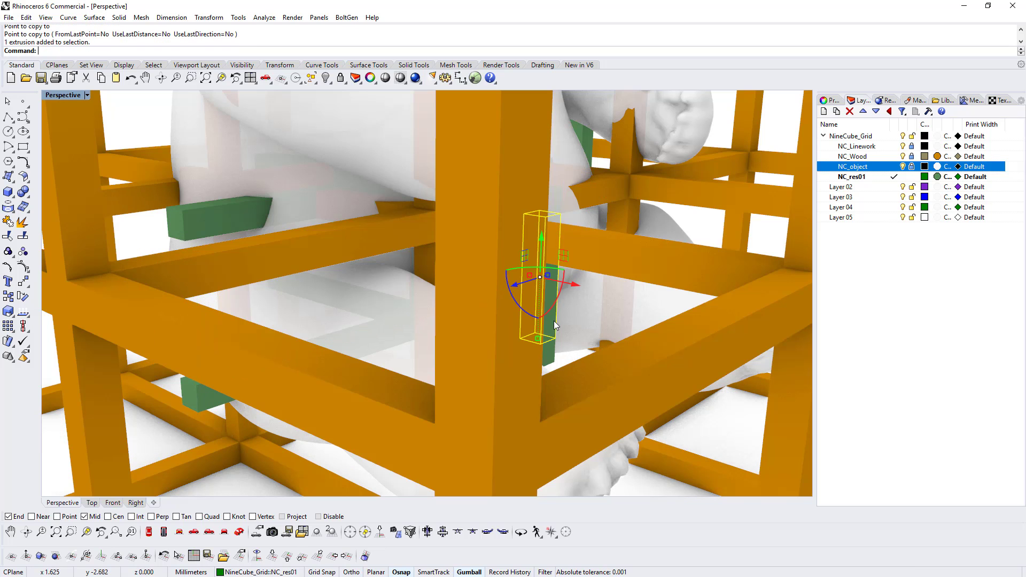
scroll(554, 320, up, 5)
key(Return)
click(540, 344)
scroll(355, 359, down, 10)
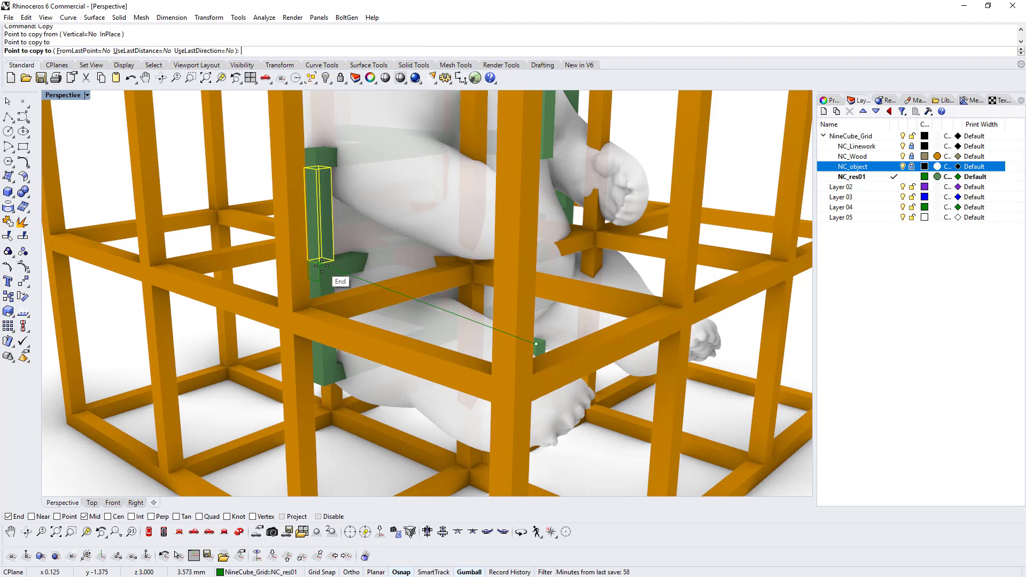
shift+right_drag(418, 249, 497, 302)
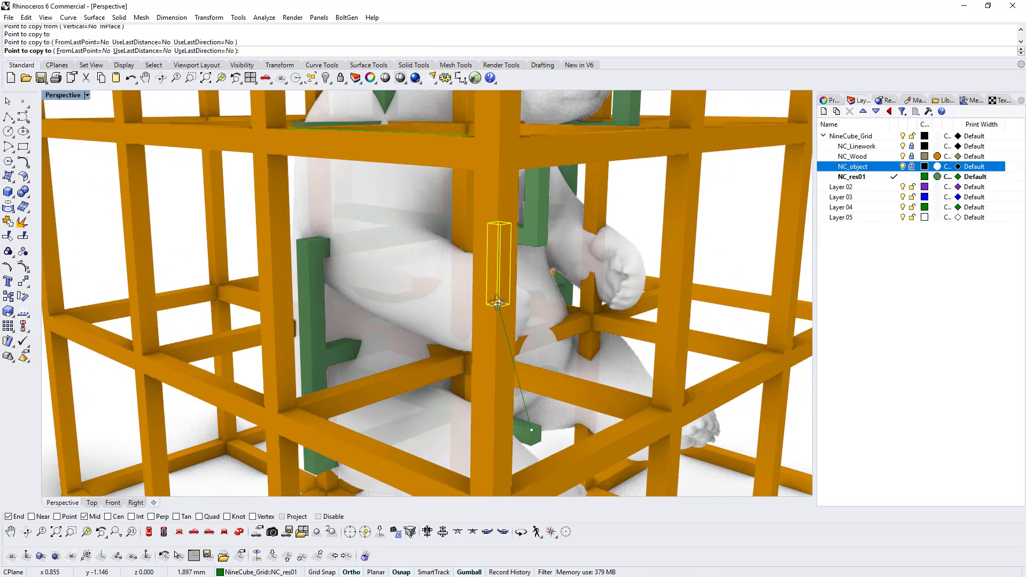
click(309, 236)
right_drag(327, 257, 428, 327)
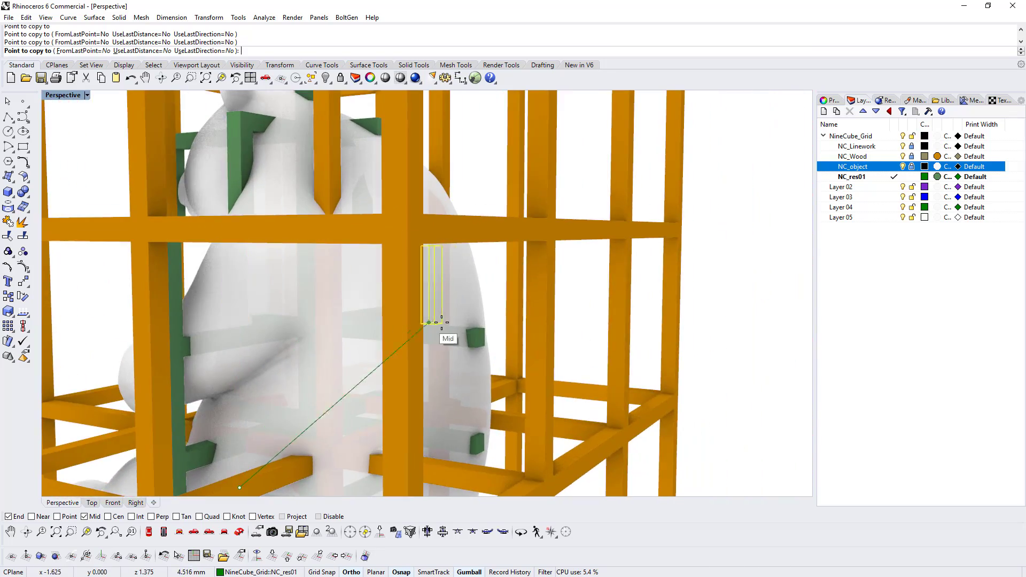
right_click(473, 328)
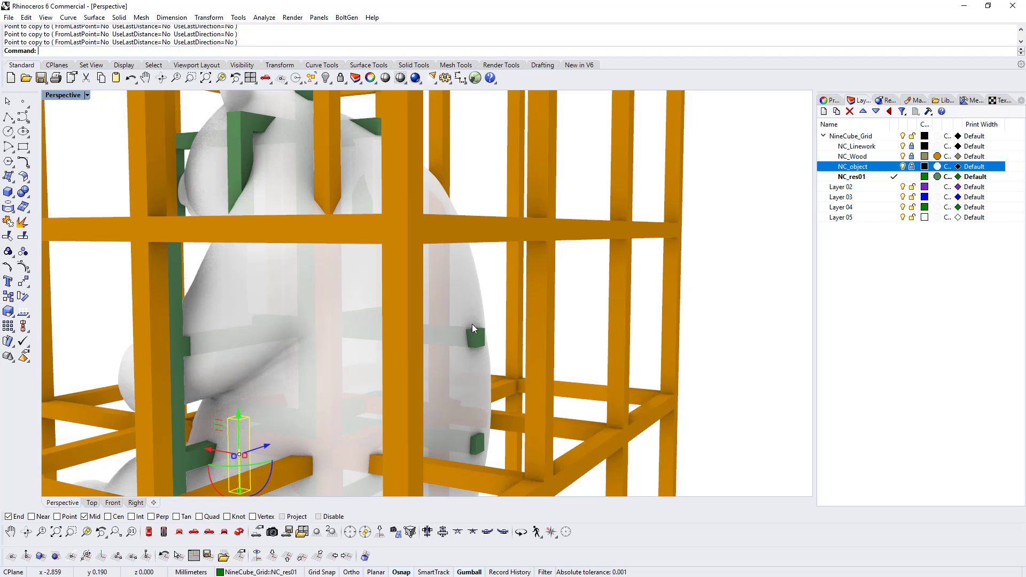
- Copy the side arm-level vertical beam to the panda's back, onto the rear ends of the arm-level, waist-level and bottom lengthwise beams
right_drag(311, 308, 199, 313)
right_click(153, 335)
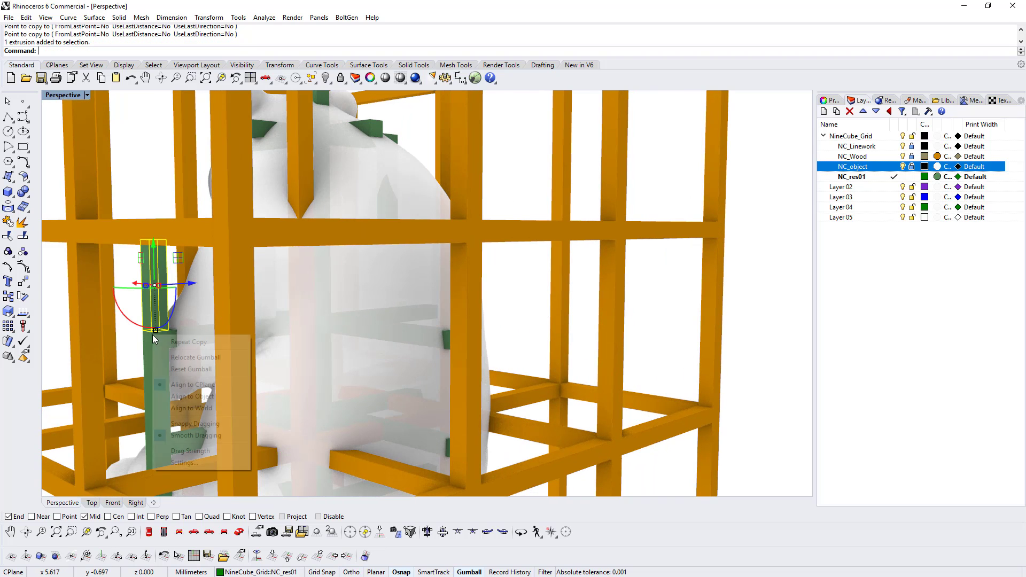
click(177, 340)
click(153, 335)
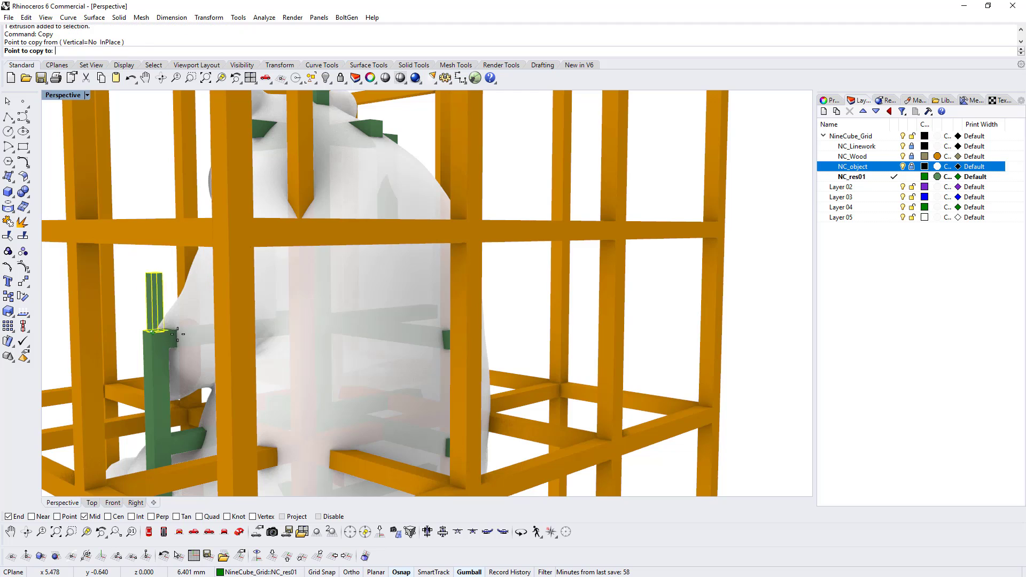
right_drag(152, 334, 214, 337)
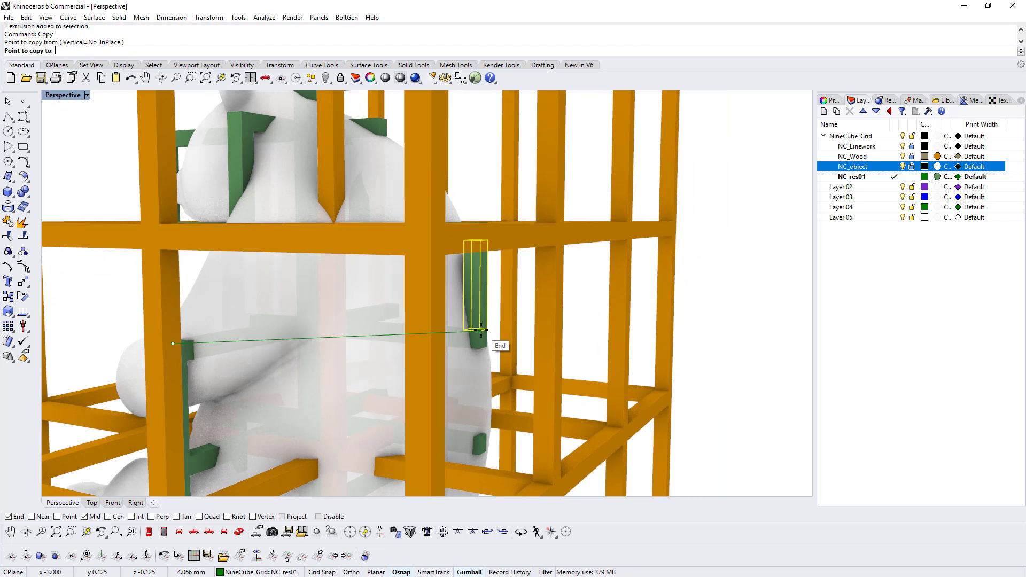
right_drag(483, 437, 469, 248)
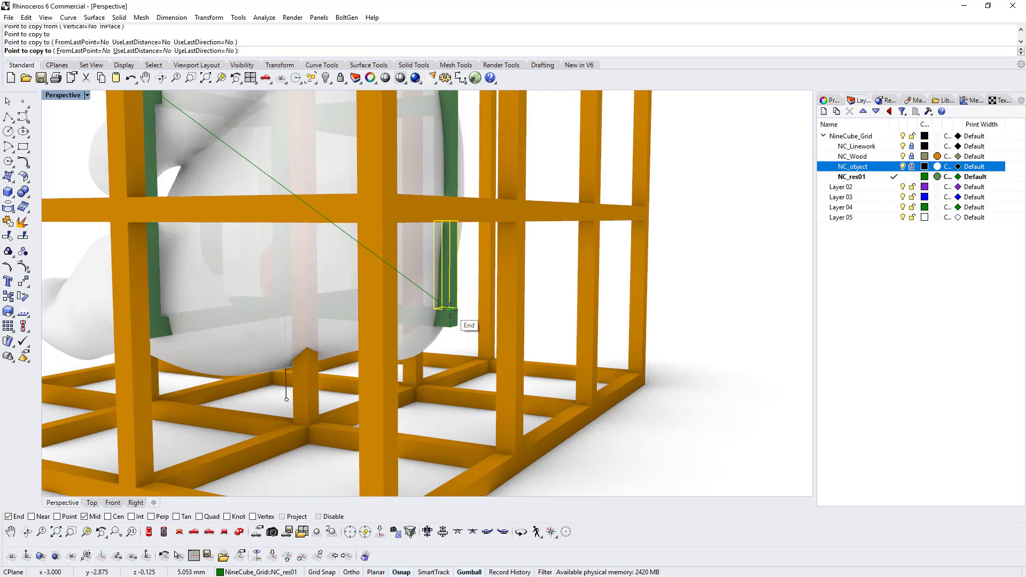
click(449, 308)
key(Return)
- Copy the bottom-level front vertical beam up 1.5 mm onto the front end of the waist-level lengthwise beam
right_drag(556, 286, 321, 256)
scroll(414, 198, up, 6)
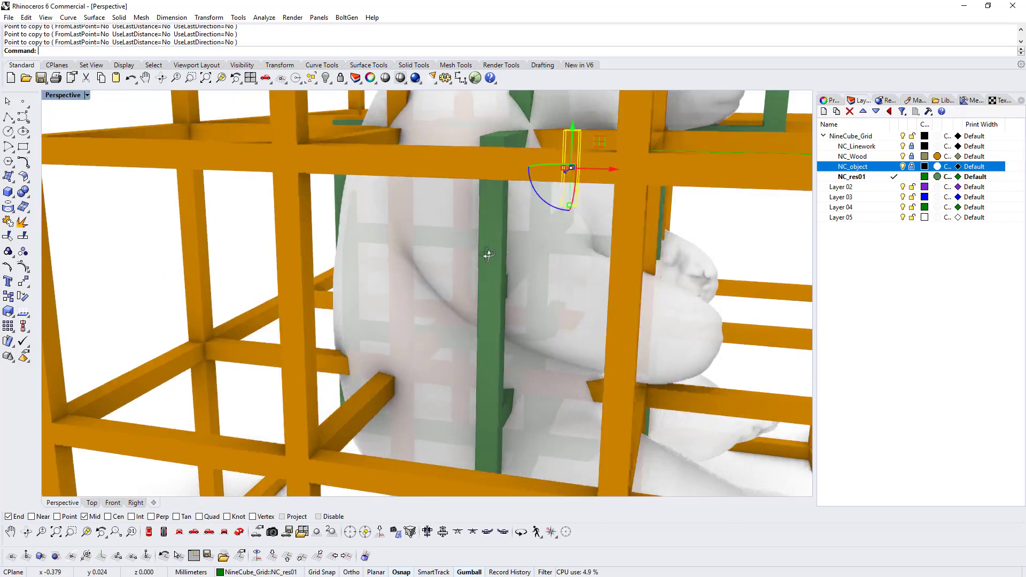
scroll(471, 250, down, 5)
right_drag(451, 246, 548, 225)
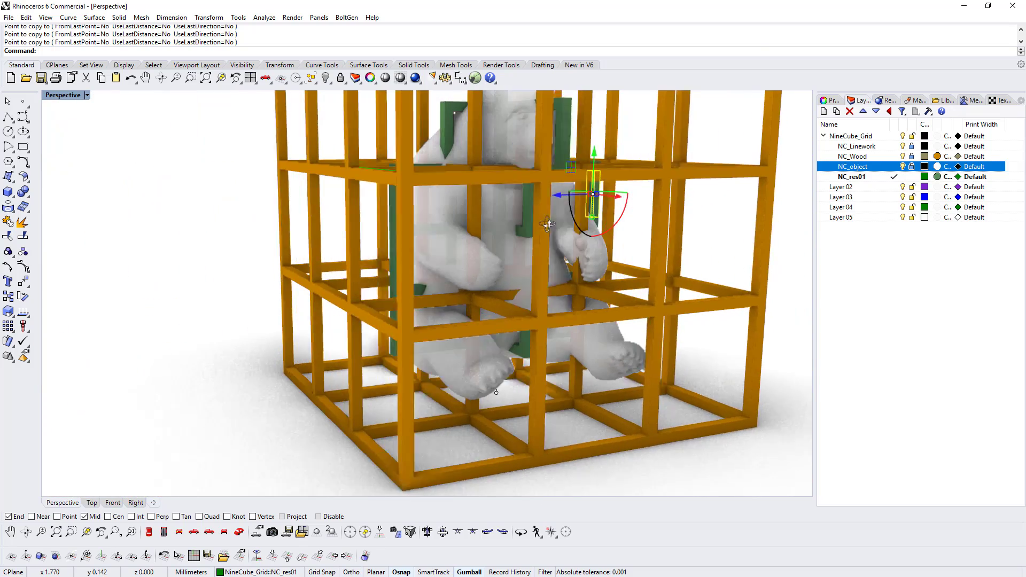
scroll(550, 357, up, 6)
click(519, 321)
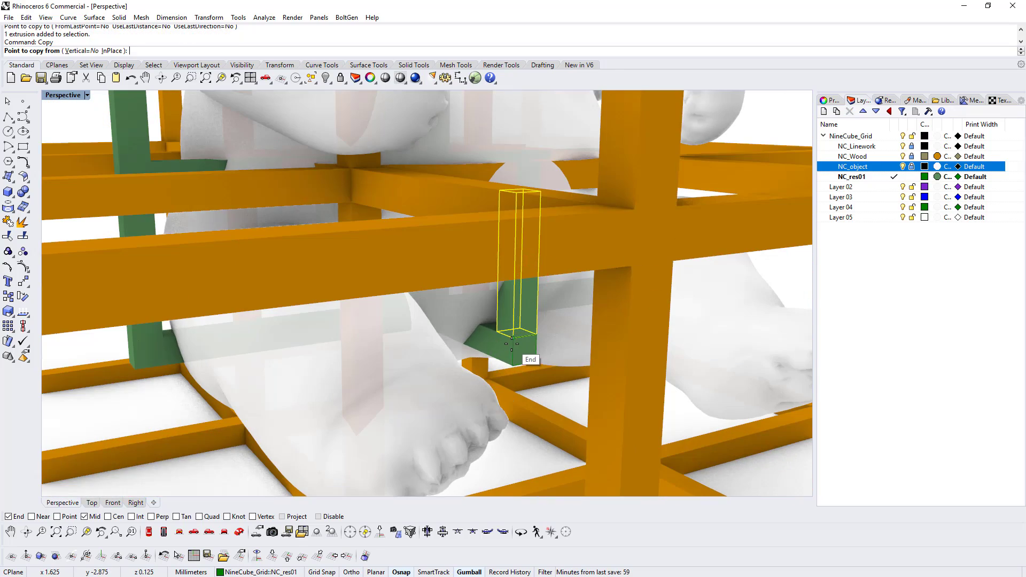
click(511, 342)
right_drag(499, 339, 526, 267)
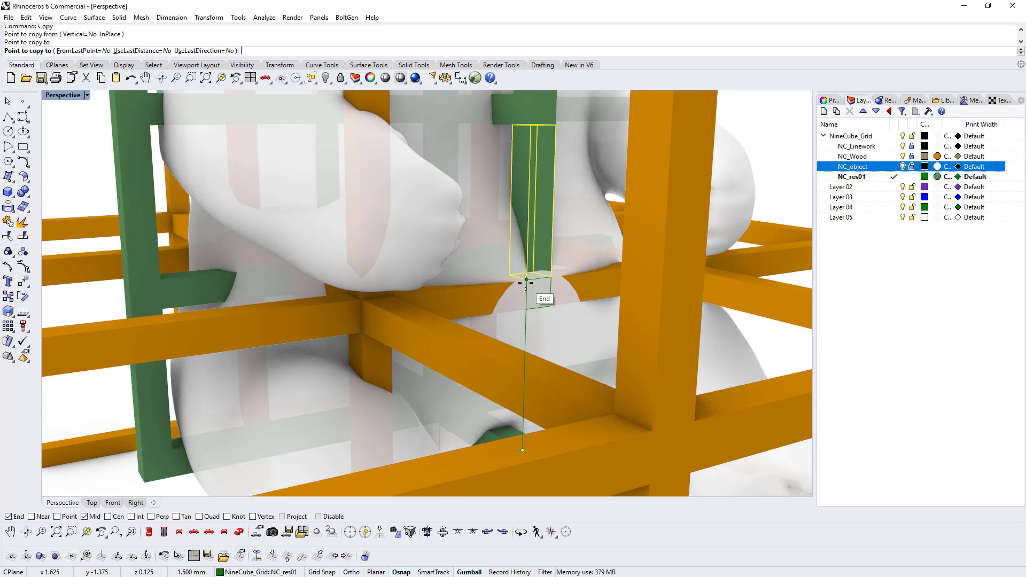
scroll(656, 281, down, 8)
right_click(672, 278)
- Change the NC_Wood layer's material to the Custom type and give it about 17% transparency
right_drag(676, 277, 513, 279)
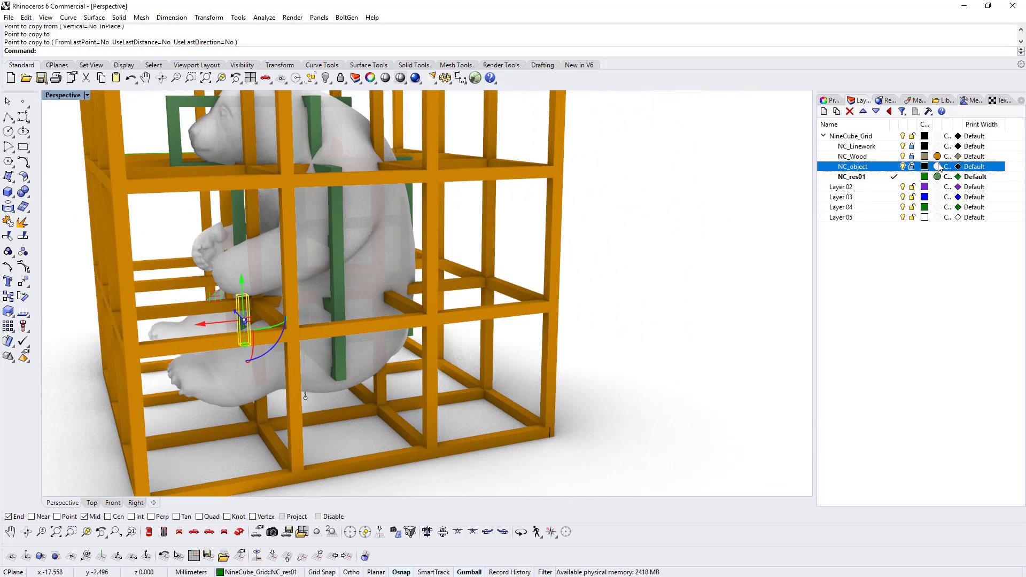
click(937, 156)
click(689, 227)
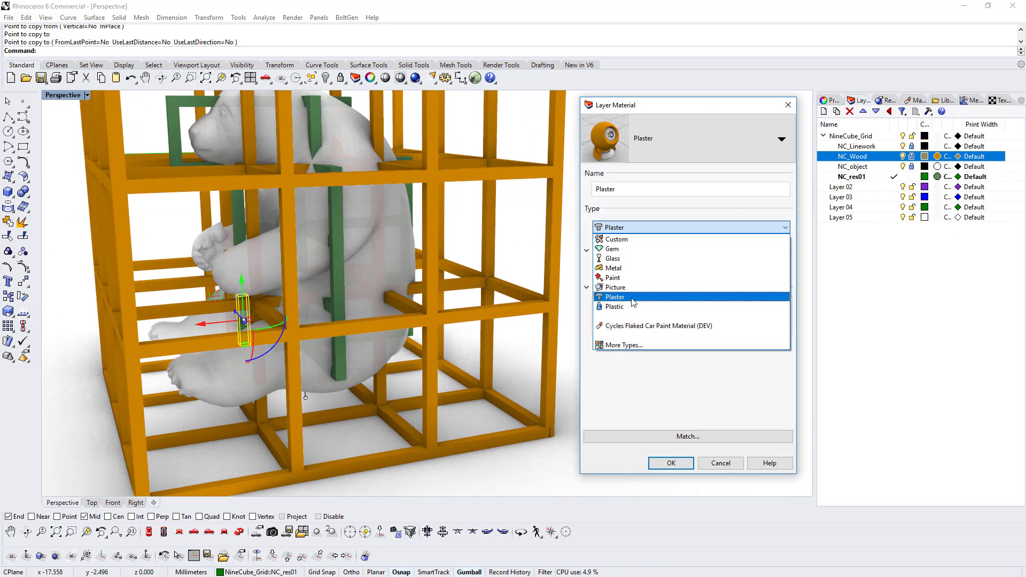
click(617, 239)
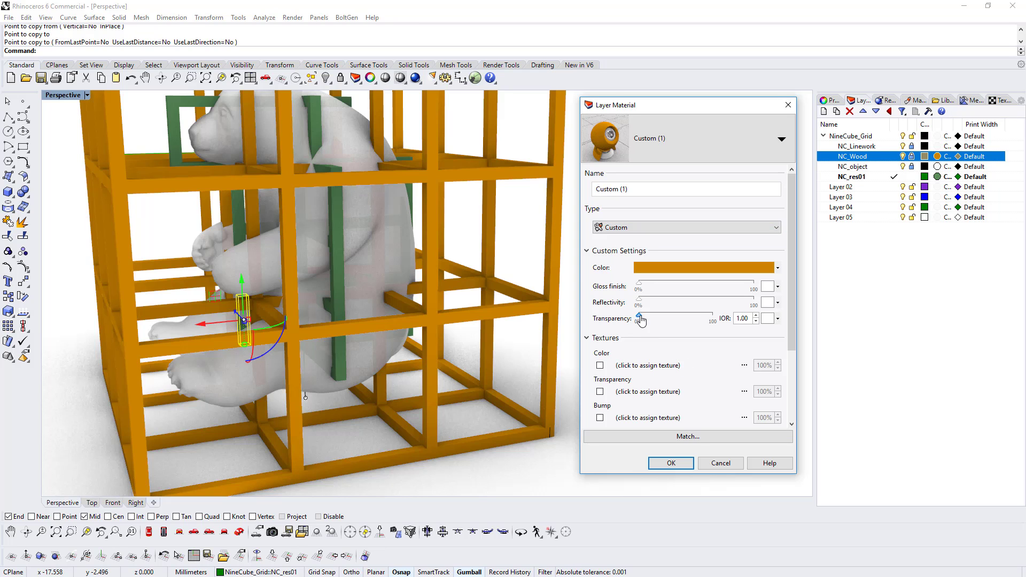
click(669, 463)
right_drag(439, 333, 509, 312)
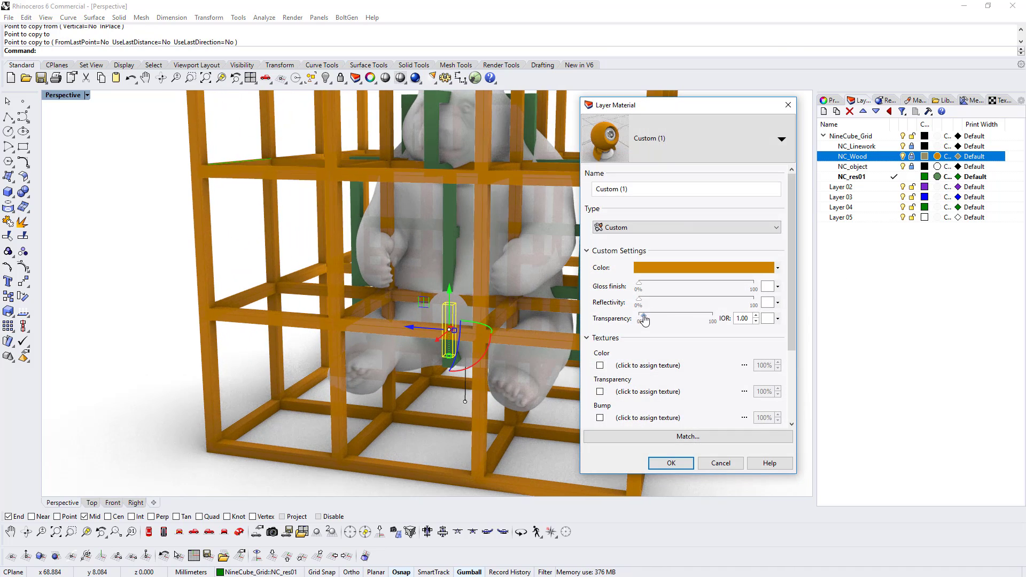
click(671, 463)
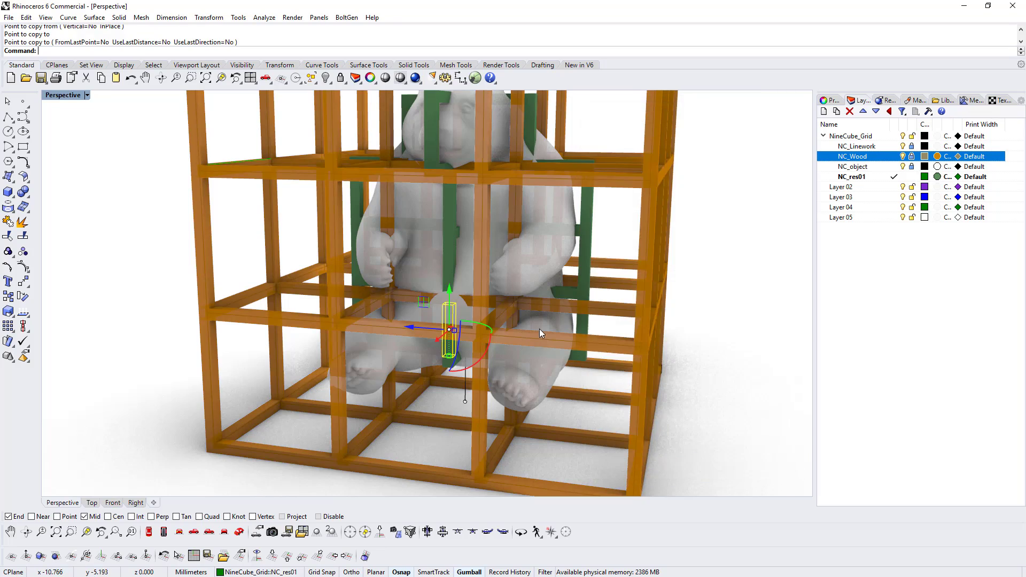
- Set the transparency of the NC_object layer's material to 20%
right_drag(540, 329, 588, 239)
scroll(578, 248, up, 5)
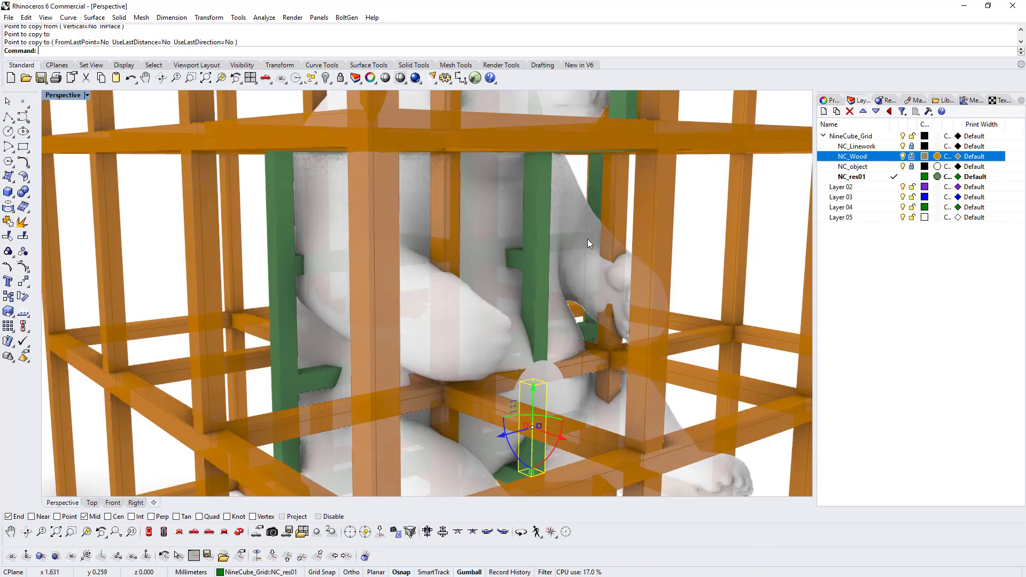
click(937, 166)
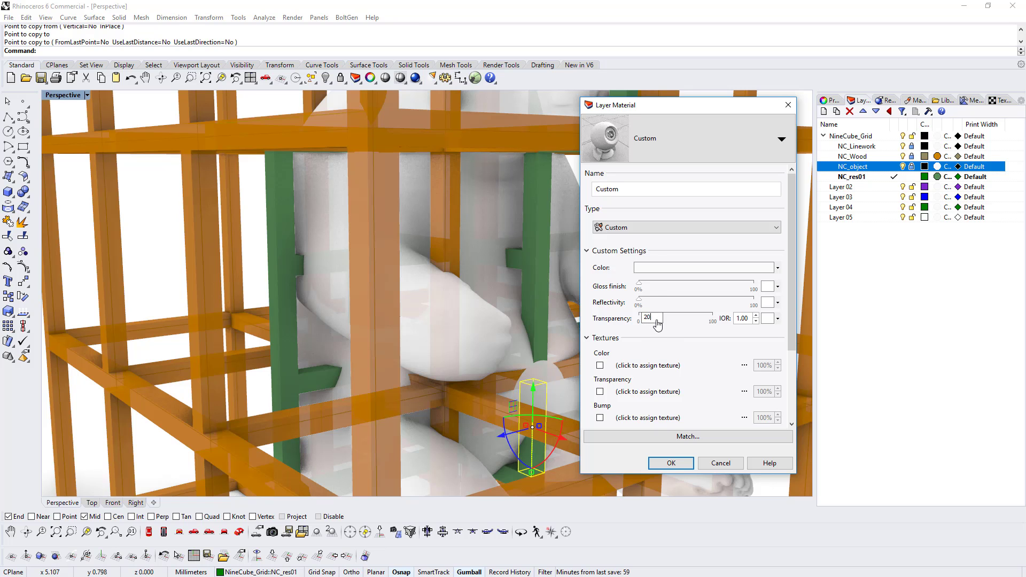
click(665, 464)
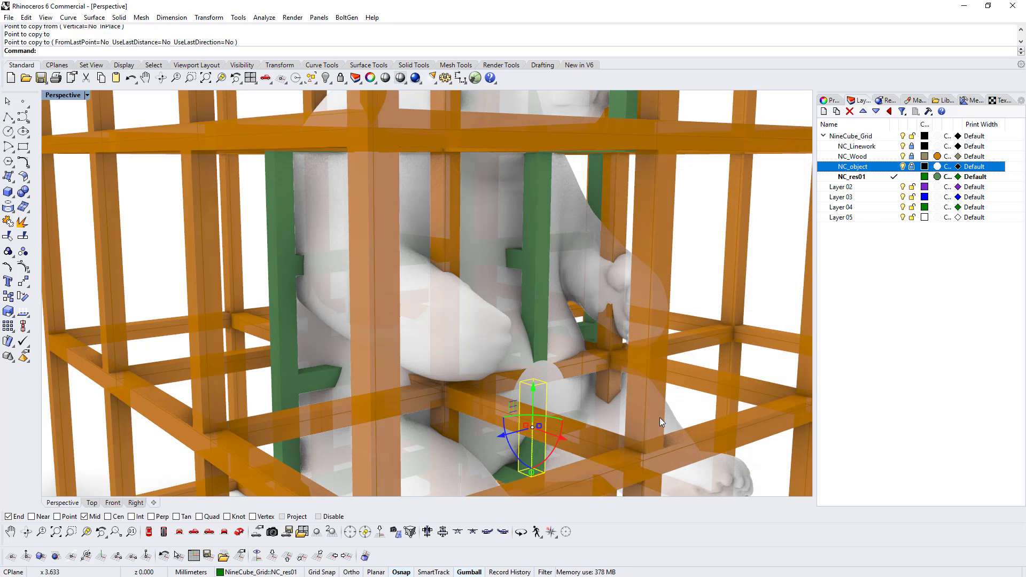
- Deselect the front vertical beam and adjust the transparency of the NC_Wood layer's material
right_drag(630, 382, 482, 216)
scroll(394, 250, down, 6)
click(614, 255)
scroll(469, 197, up, 7)
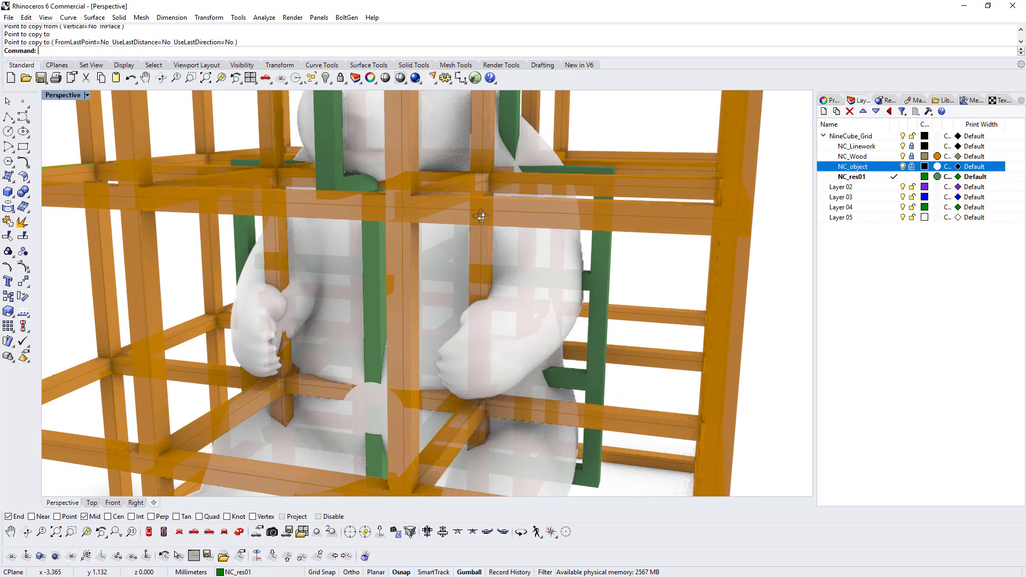
click(937, 157)
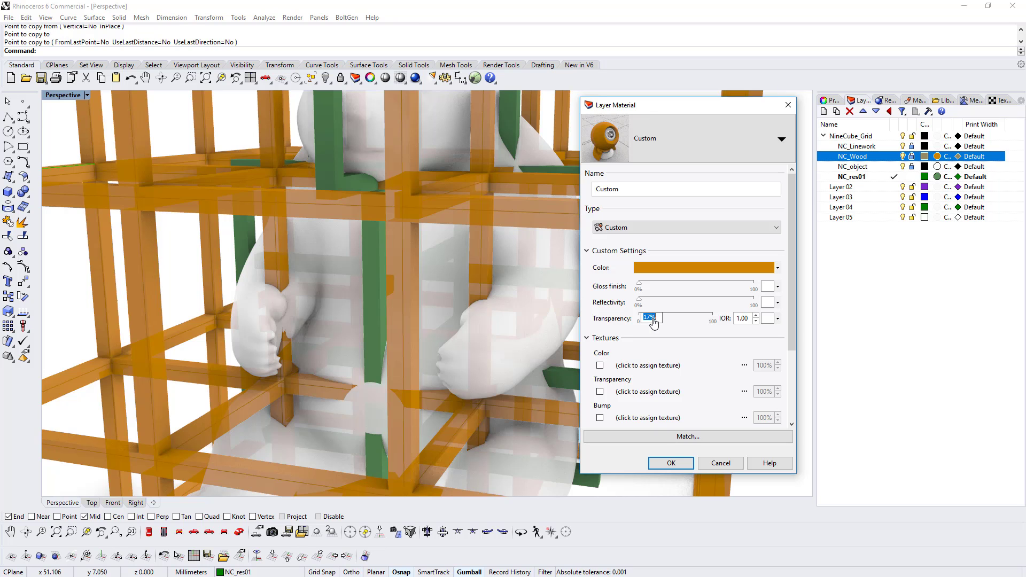
click(672, 462)
- Add a new sublayer below NC_res01 in the NineCube_Grid layer group and start naming it
scroll(527, 343, down, 8)
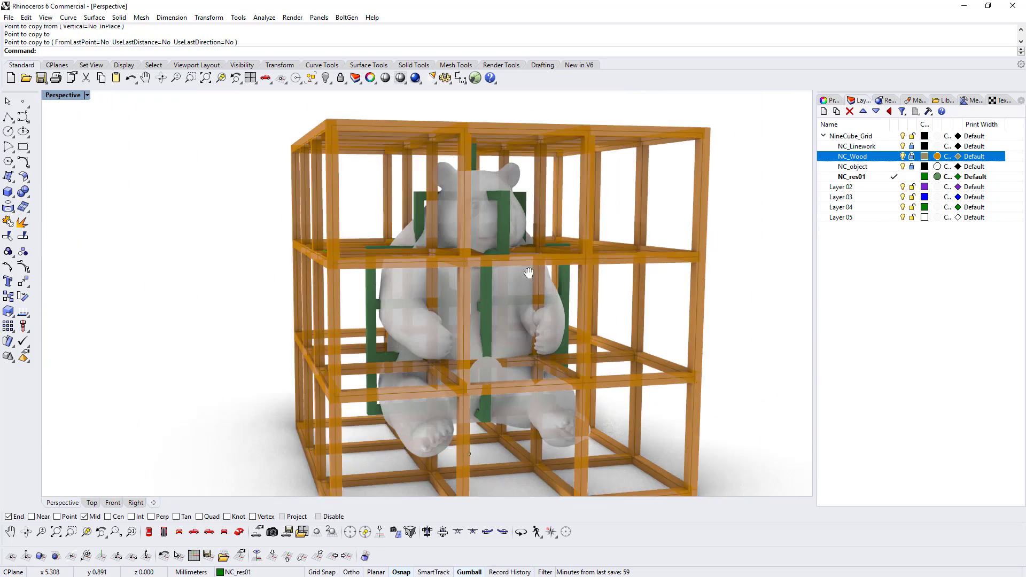
shift+right_drag(528, 273, 663, 282)
scroll(533, 213, up, 5)
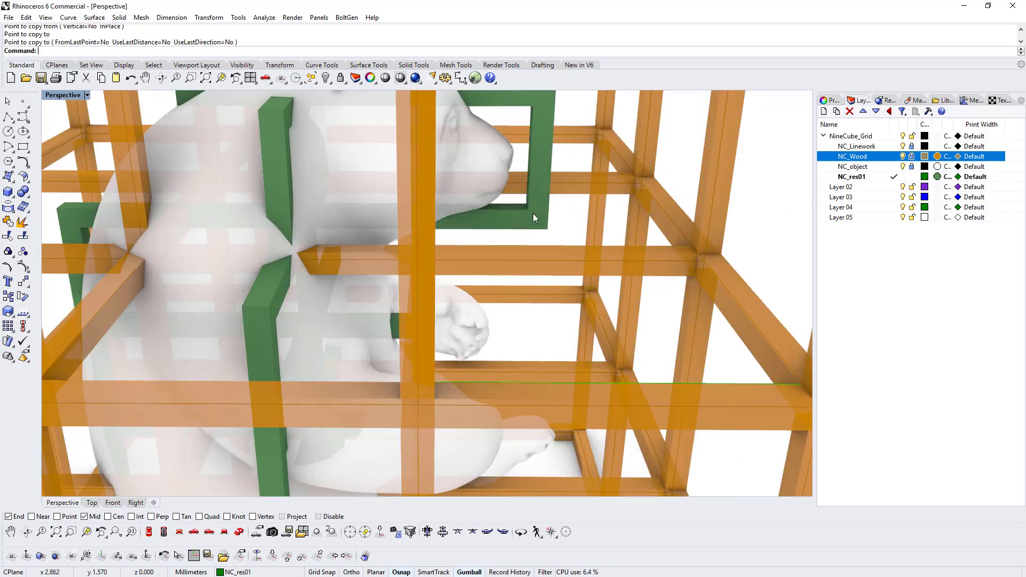
right_drag(533, 213, 354, 150)
click(866, 177)
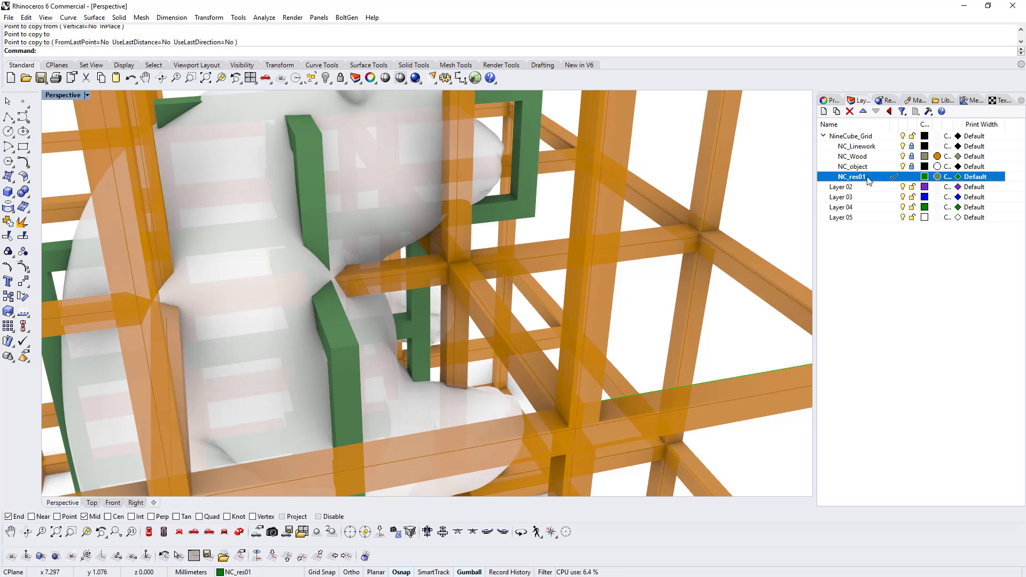
click(829, 113)
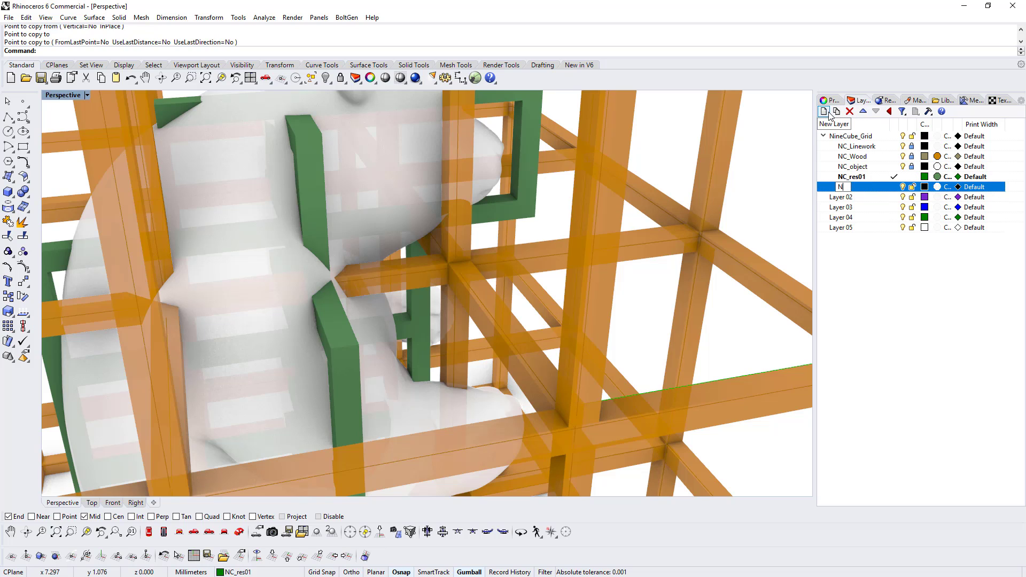